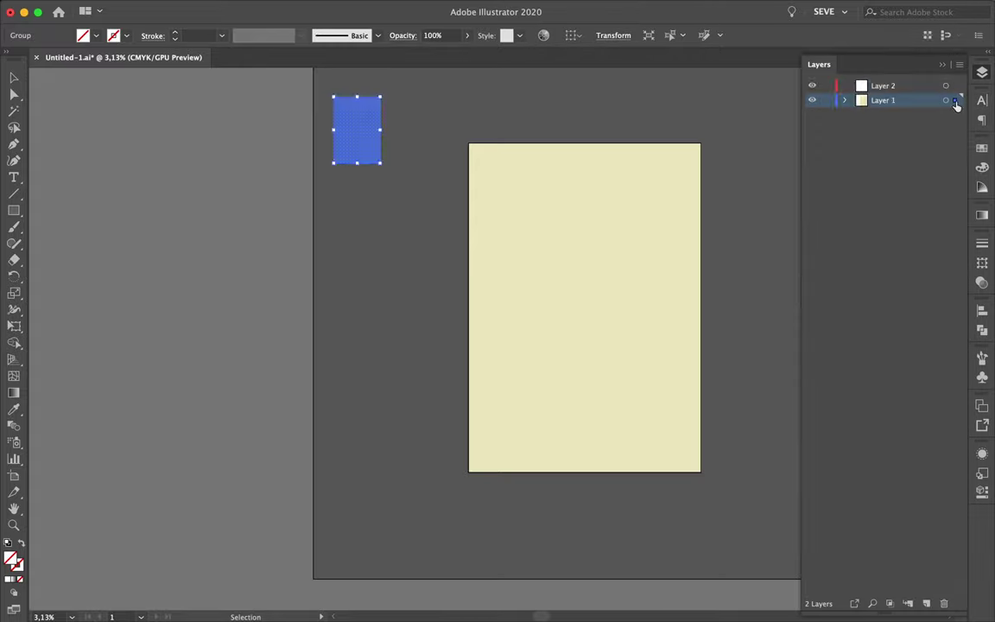
Place the red line-grid tile at the artboard's top-left corner and scale it to fill the artboard.
left_click_drag(513, 201, 514, 200)
scroll(506, 205, "up", 2)
left_click_drag(429, 225, 378, 195)
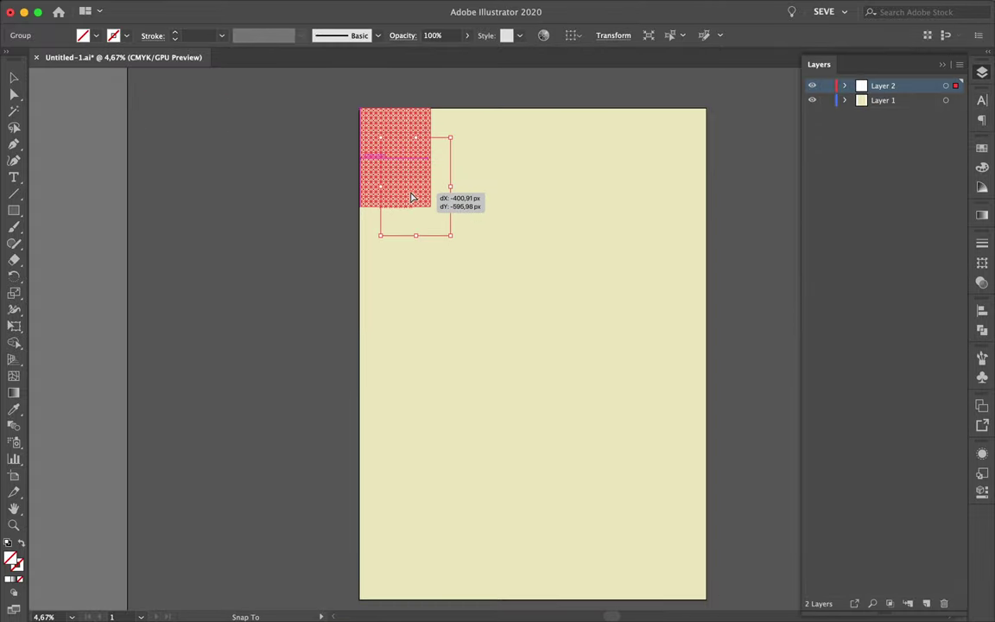
scroll(409, 201, "up", 4)
scroll(449, 251, "down", 3)
left_click_drag(349, 160, 655, 596)
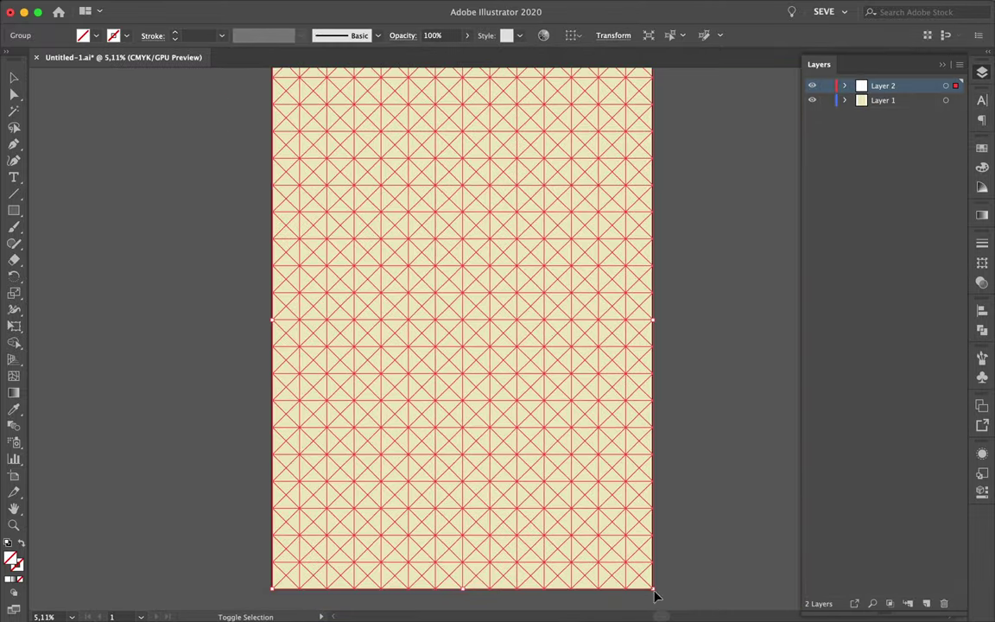
In Outline view, shrink the pattern, rotate it 45°, and copy it down-left.
key("ctrl+y")
left_click_drag(470, 587, 474, 388)
scroll(511, 322, "up", 2)
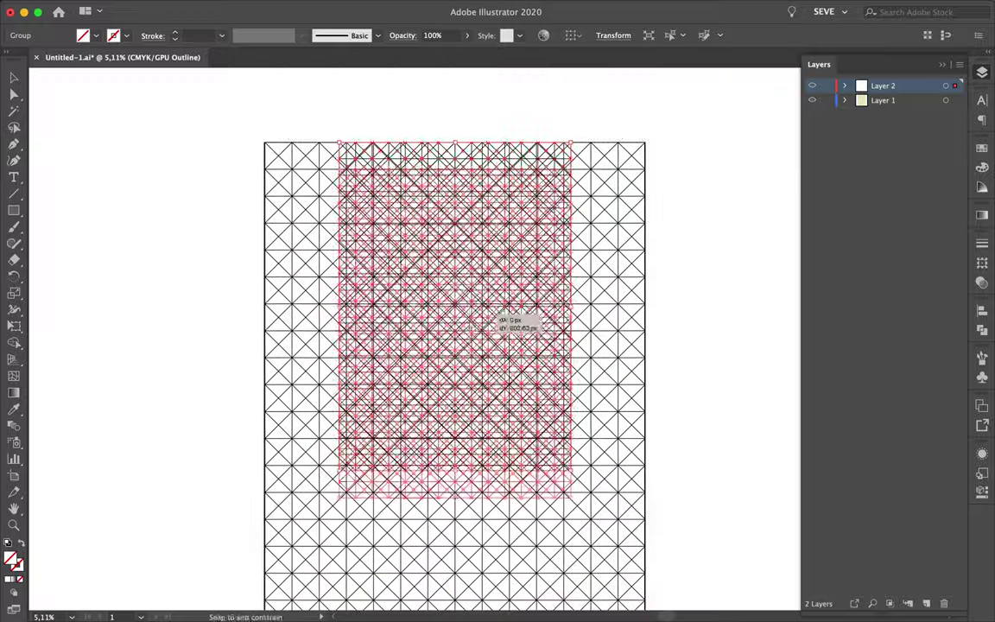
mouse_move(336, 163)
left_mouse_down()
mouse_move(506, 205)
mouse_move(444, 315)
left_mouse_up()
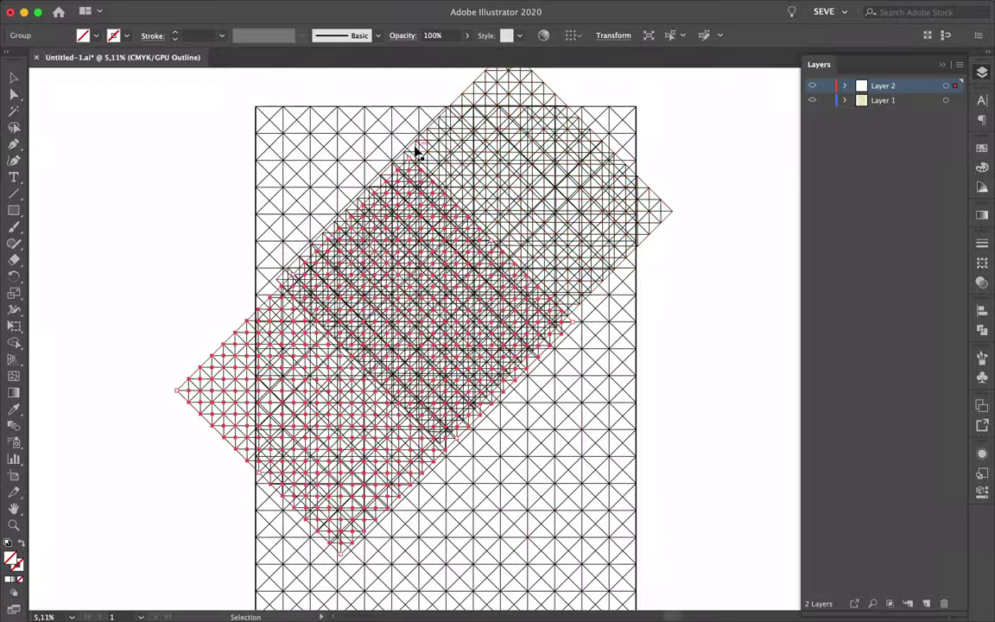
left_click_drag(417, 151, 399, 18)
left_click_drag(344, 191, 293, 326)
scroll(293, 327, "up", 3)
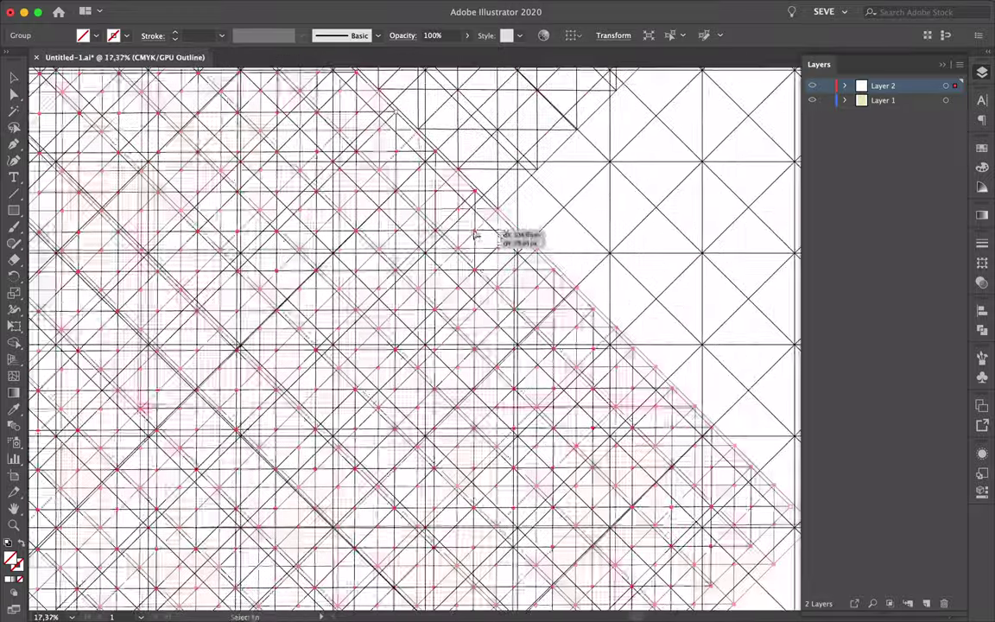
scroll(473, 235, "down", 3)
scroll(473, 235, "down", 3)
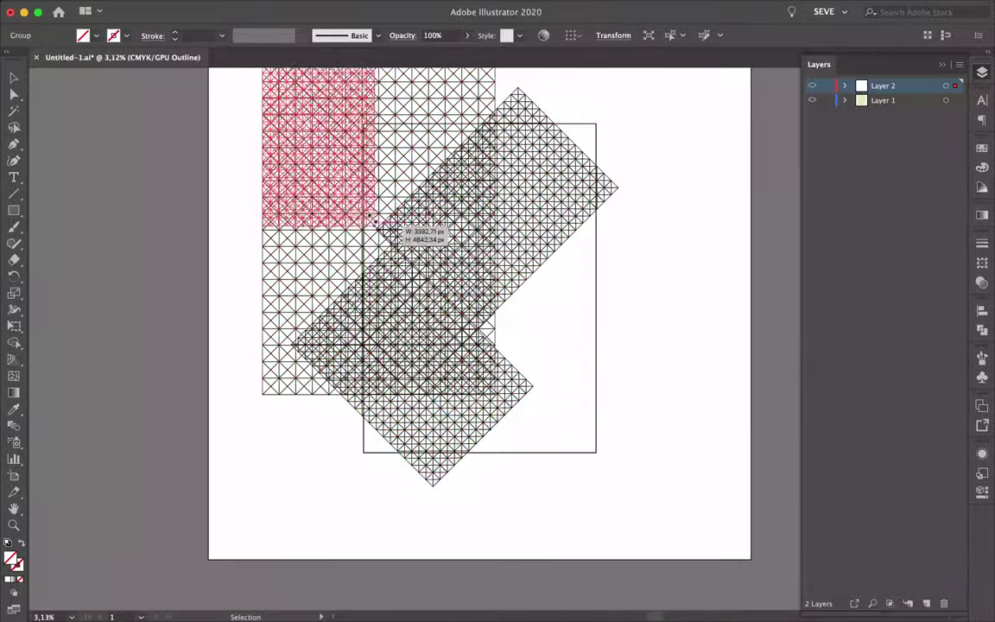
Reposition the lower tilted copy so its corner snaps onto a black grid anchor.
left_click(508, 311)
left_click(384, 431)
scroll(385, 431, "up", 3)
scroll(385, 431, "up", 2)
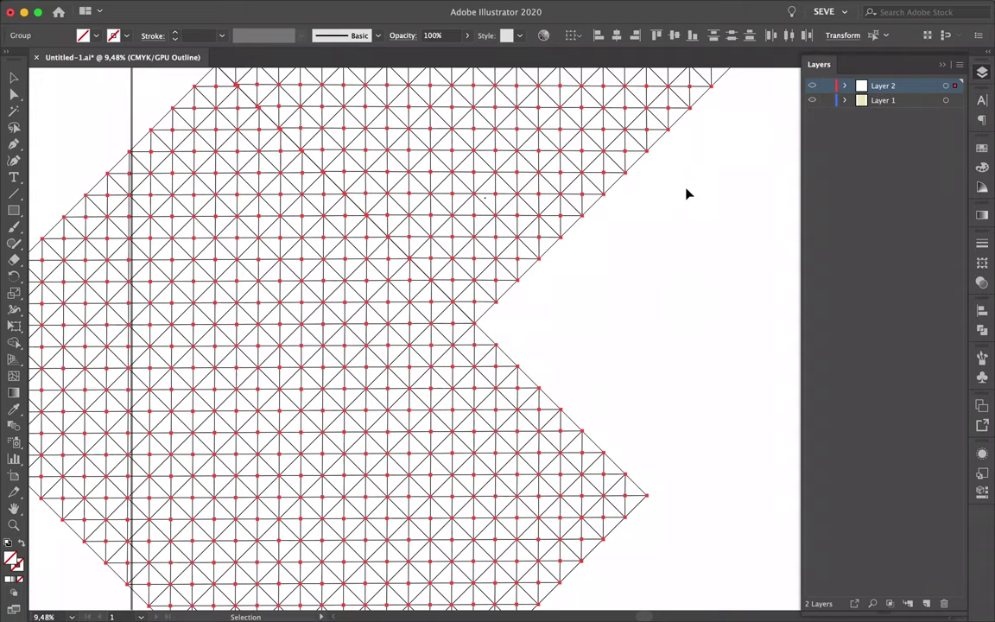
scroll(585, 286, "down", 3)
left_click_drag(600, 177, 708, 213)
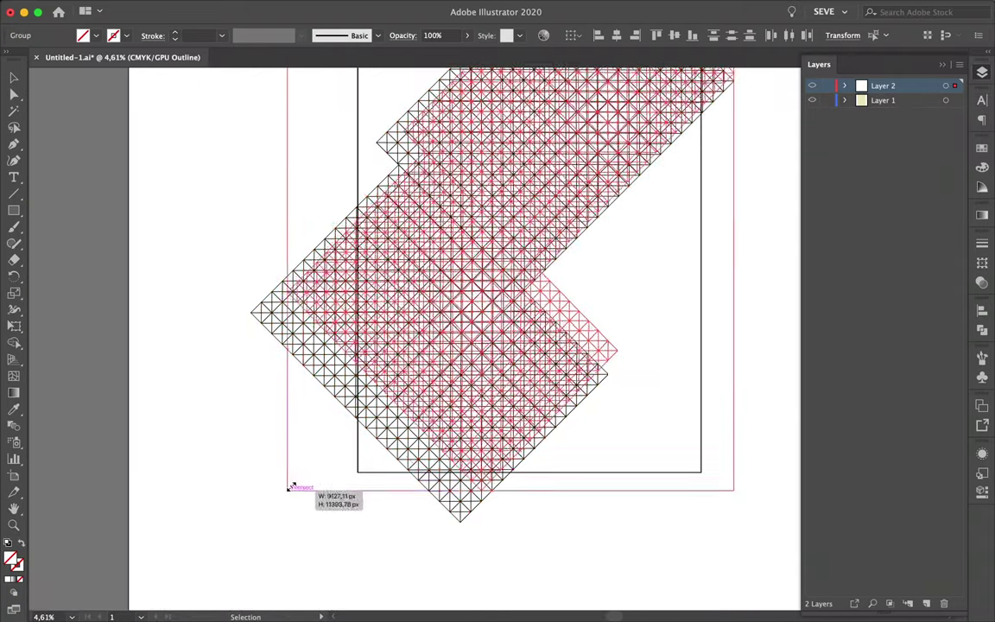
left_click_drag(393, 435, 510, 377)
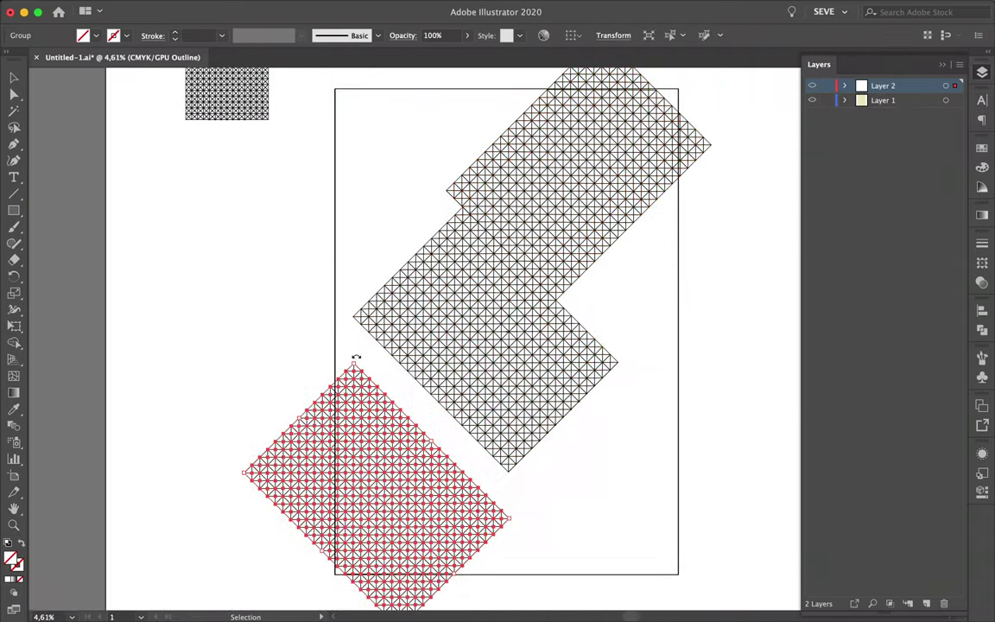
scroll(511, 377, "up", 5)
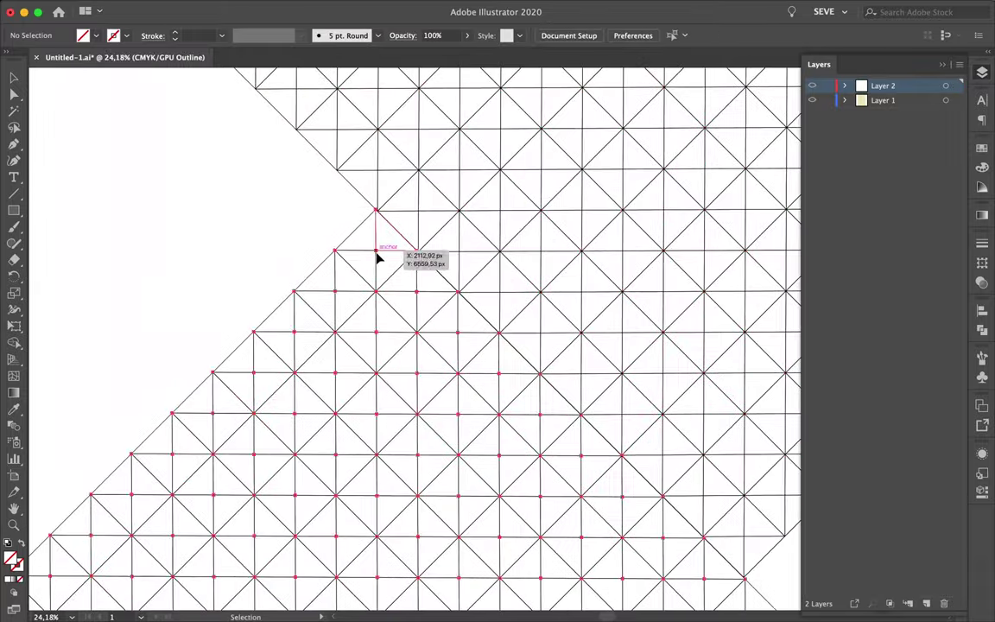
mouse_move(509, 378)
left_mouse_down()
mouse_move(317, 228)
mouse_move(223, 203)
mouse_move(182, 219)
left_mouse_up()
Add another straight-line grid copy and move the group up-left to complete the X shape.
scroll(316, 229, "down", 5)
scroll(223, 203, "up", 5)
scroll(202, 206, "down", 5)
scroll(182, 218, "up", 5)
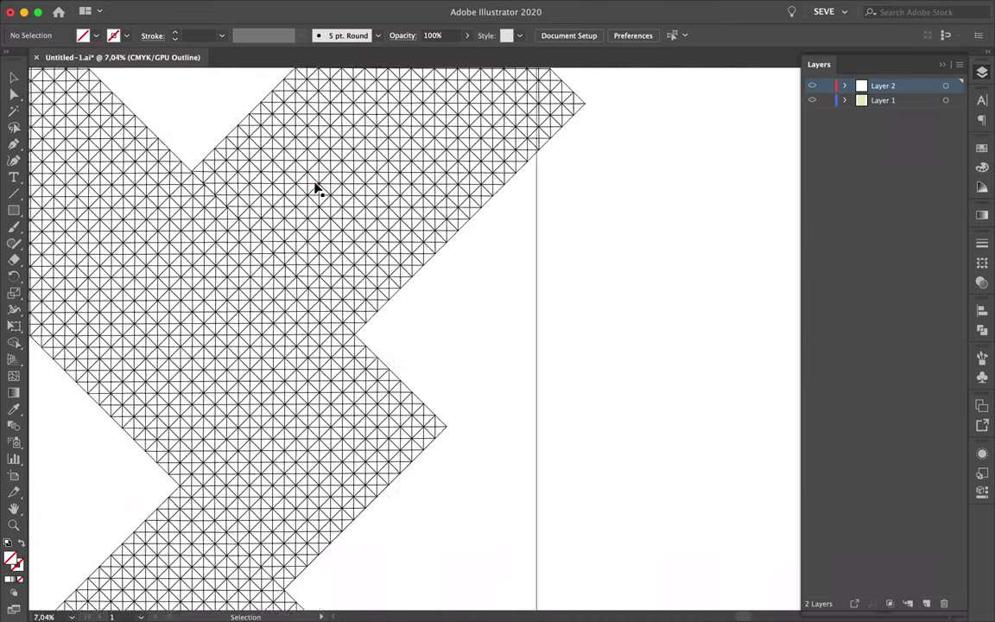
scroll(318, 189, "down", 5)
left_click_drag(365, 218, 507, 438)
scroll(506, 438, "up", 5)
scroll(544, 371, "up", 5)
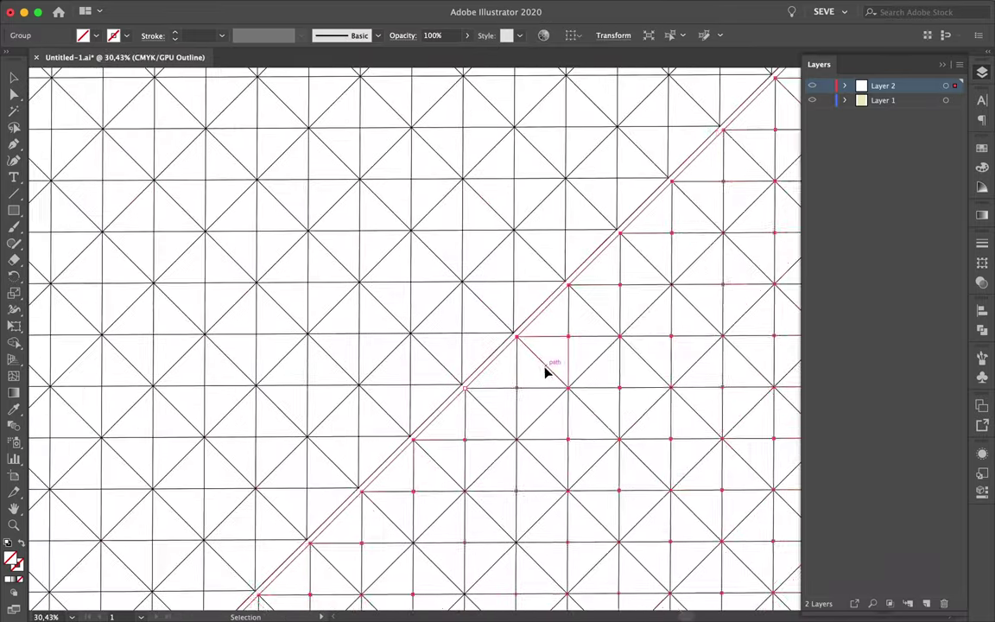
scroll(360, 318, "up", 5)
left_click_drag(366, 338, 145, 4)
scroll(340, 313, "down", 5)
Group the grid pieces, show the Pathfinder panel and start building shapes with Shape Builder.
left_click(170, 7)
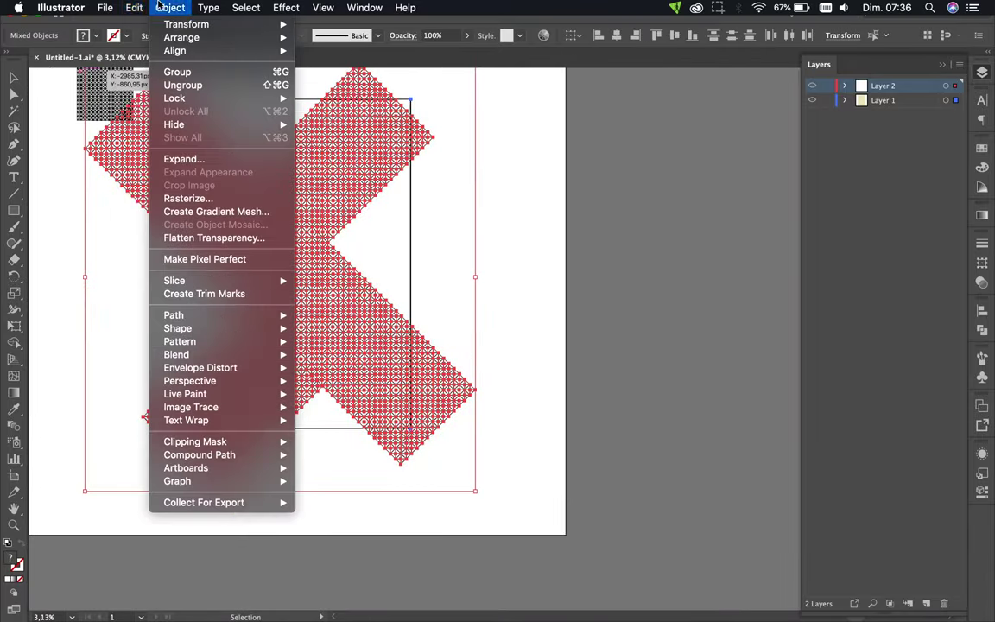
key("Escape")
key("super+shift+F9")
scroll(473, 300, "up", 3)
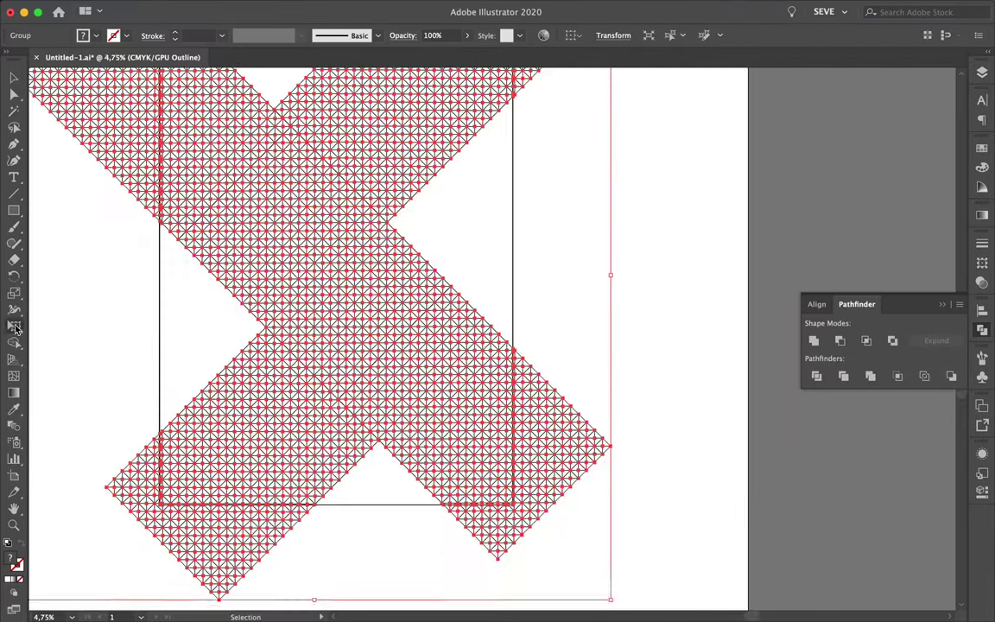
scroll(244, 188, "up", 3)
key("shift+m")
left_click(229, 155)
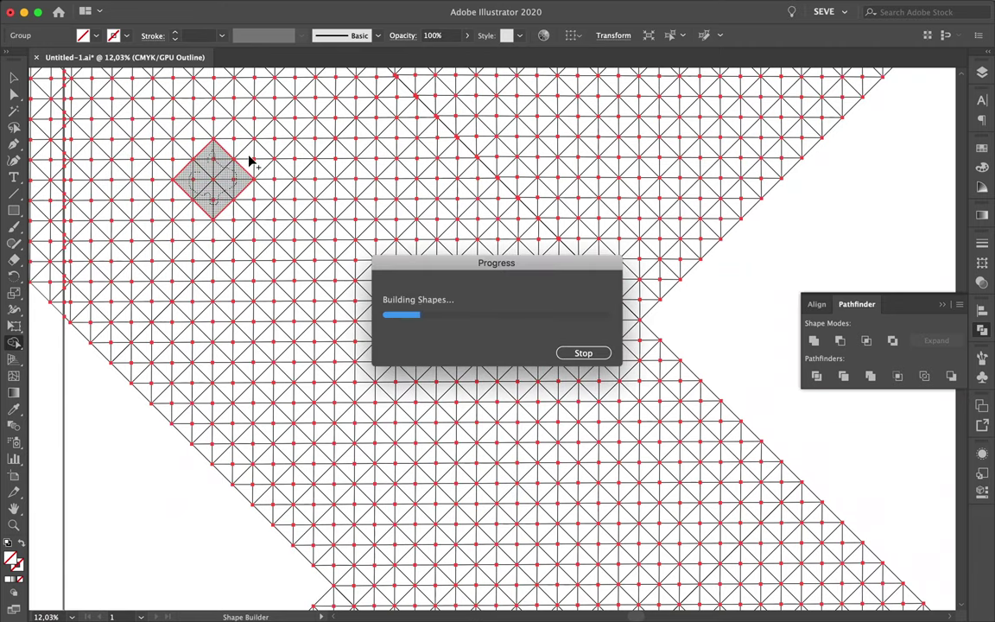
Delete small diamond cells in the upper-left of the X with Direct Selection.
key("a")
scroll(187, 182, "up", 2)
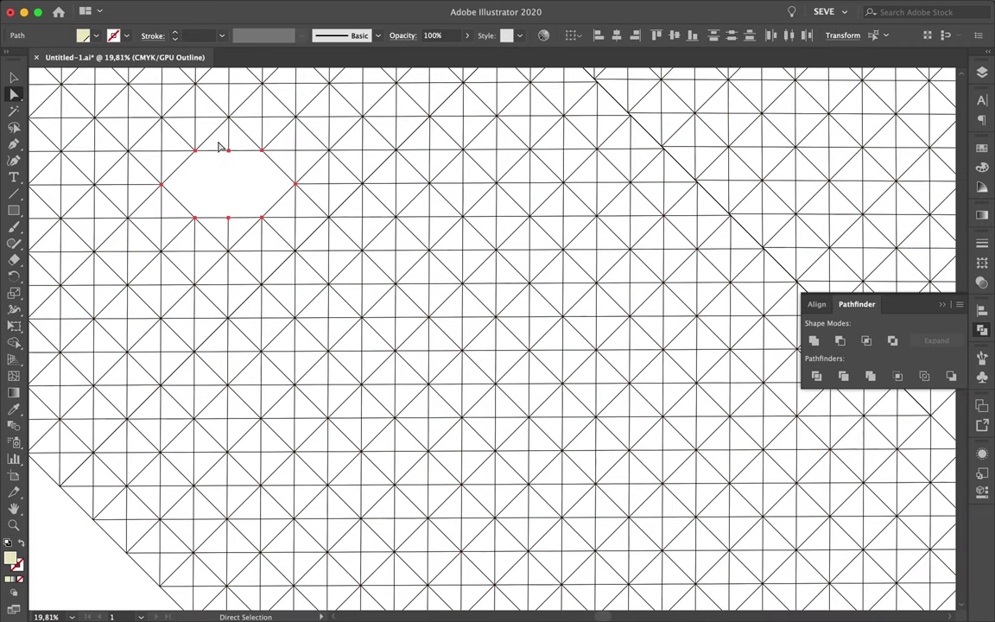
scroll(220, 147, "down", 1)
left_click(311, 188)
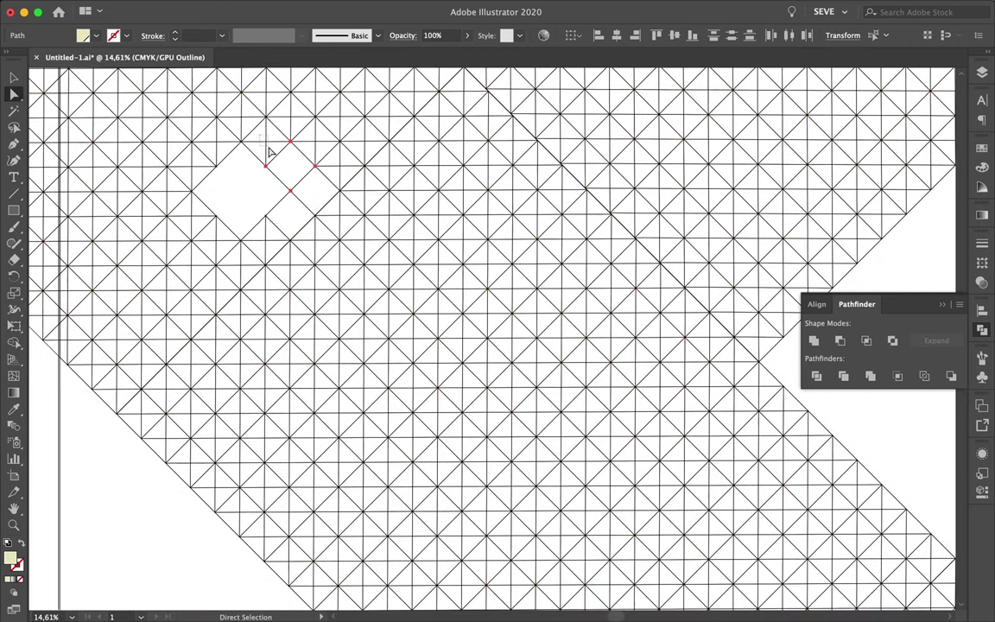
left_click(204, 238)
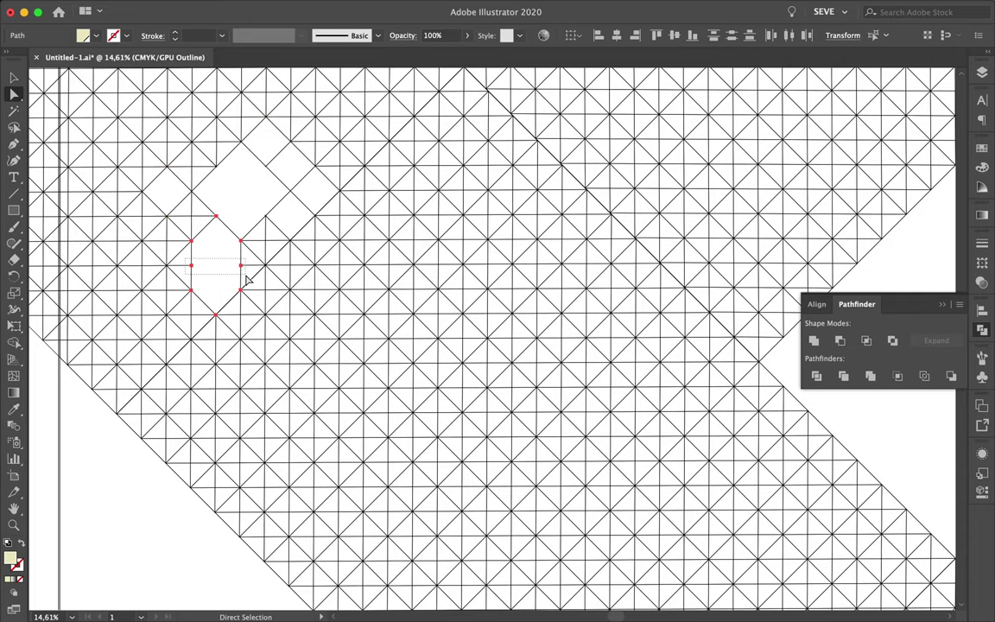
key("Delete")
scroll(207, 286, "down", 2)
scroll(172, 278, "up", 3)
scroll(267, 249, "down", 2)
scroll(278, 249, "down", 2)
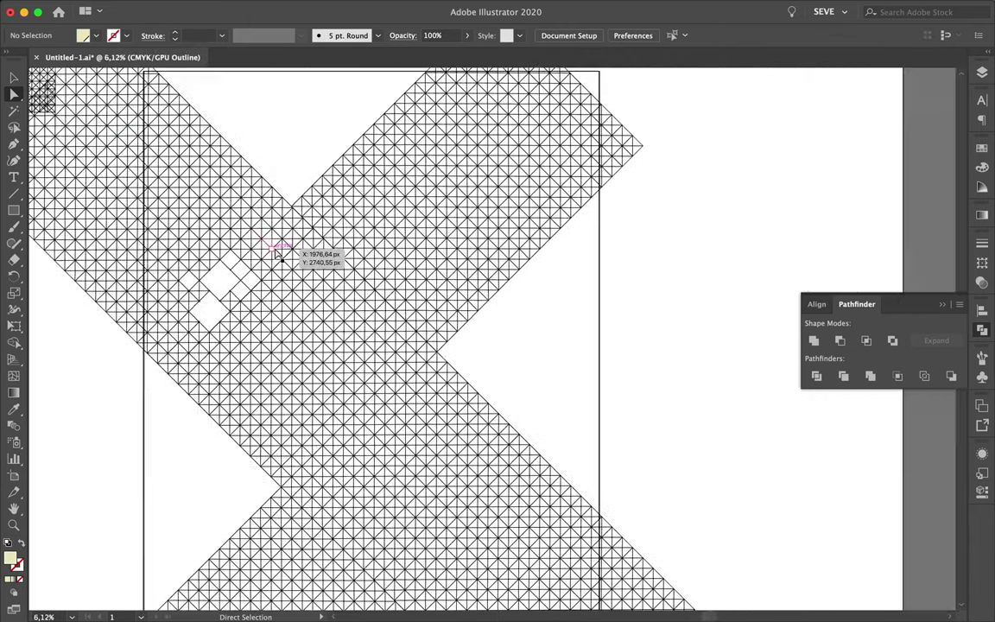
scroll(211, 251, "up", 3)
left_click(235, 259)
key("Delete")
Delete another small diamond cell to start a larger hole in the grid.
scroll(187, 267, "down", 1)
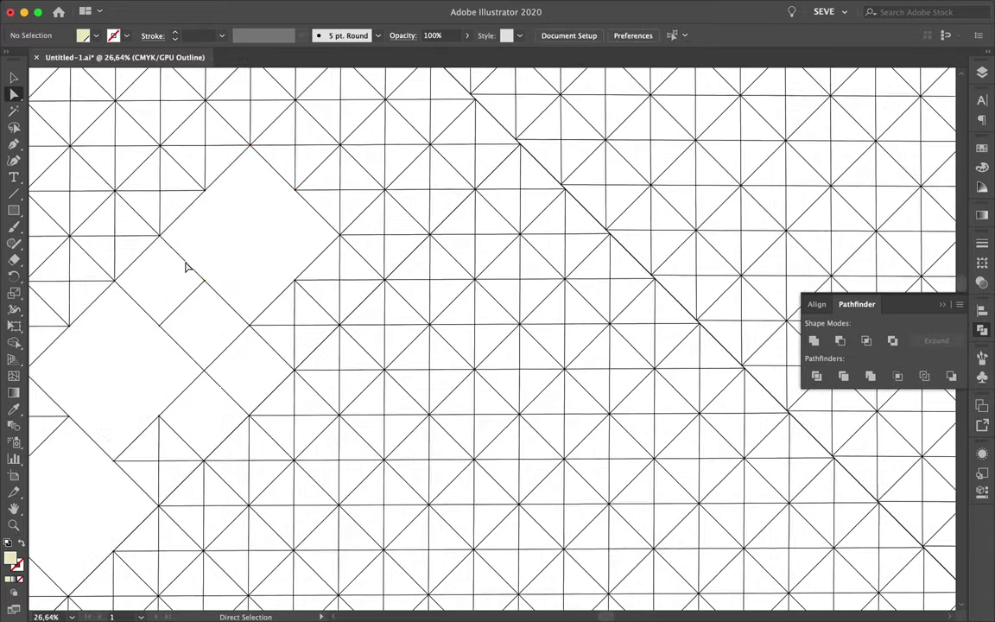
scroll(400, 171, "down", 1)
scroll(397, 184, "down", 1)
key("v")
scroll(625, 284, "up", 5)
scroll(625, 284, "down", 1)
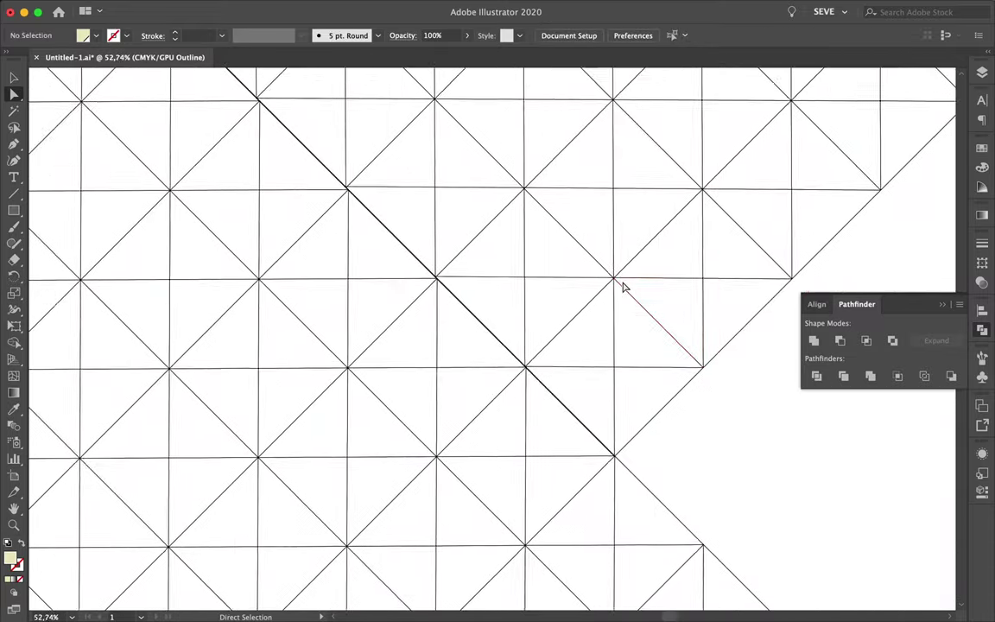
scroll(484, 394, "up", 3)
scroll(458, 419, "down", 3)
scroll(474, 413, "down", 3)
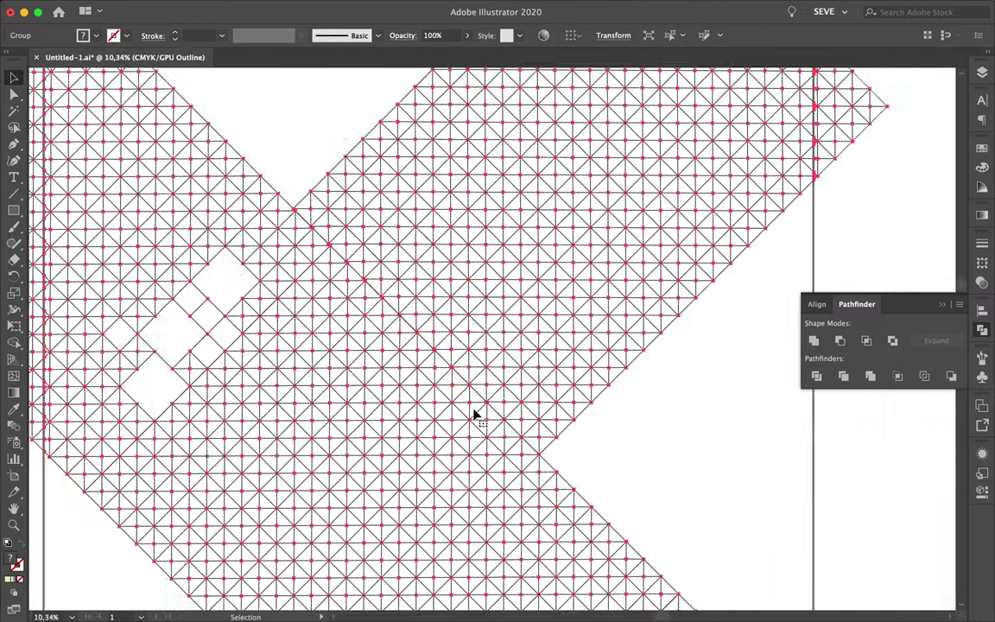
key("a")
left_click(418, 248)
scroll(414, 252, "up", 1)
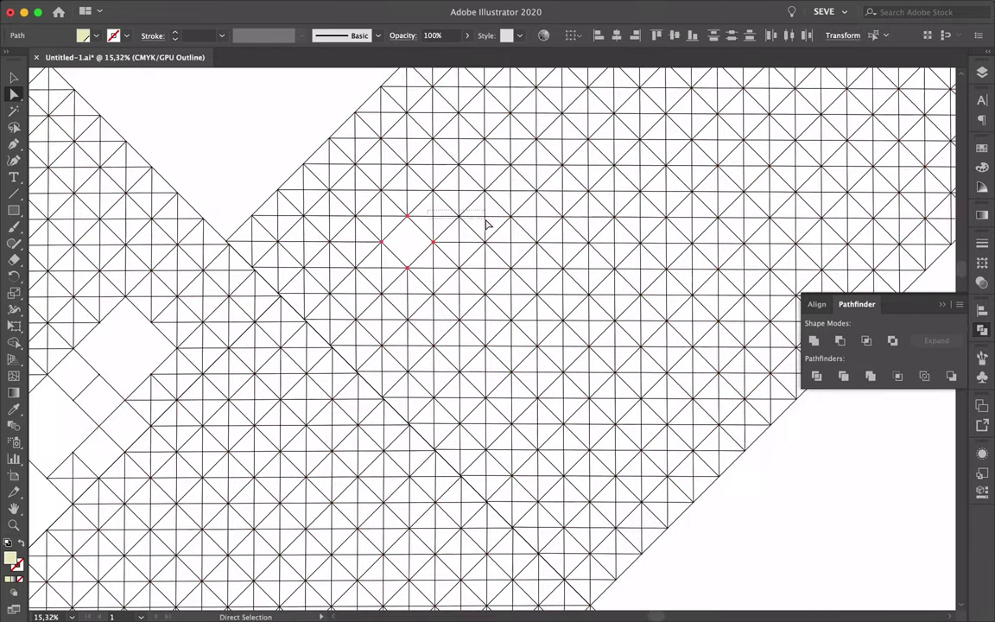
key("Delete")
Remove the small paths along the hole's edges to widen it.
scroll(473, 222, "up", 1)
left_click(385, 175)
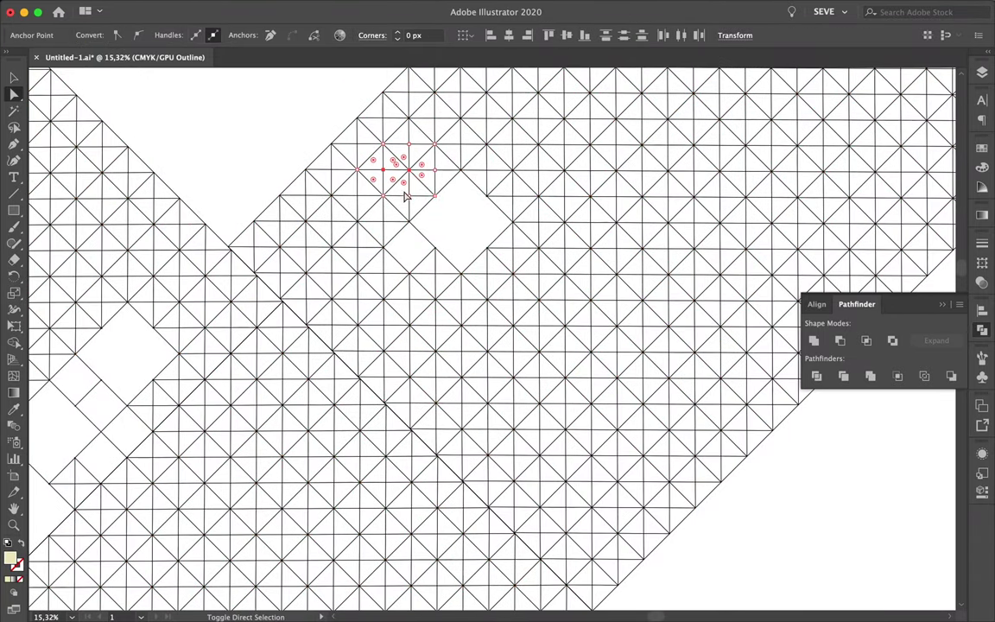
key("Delete")
left_click(373, 220)
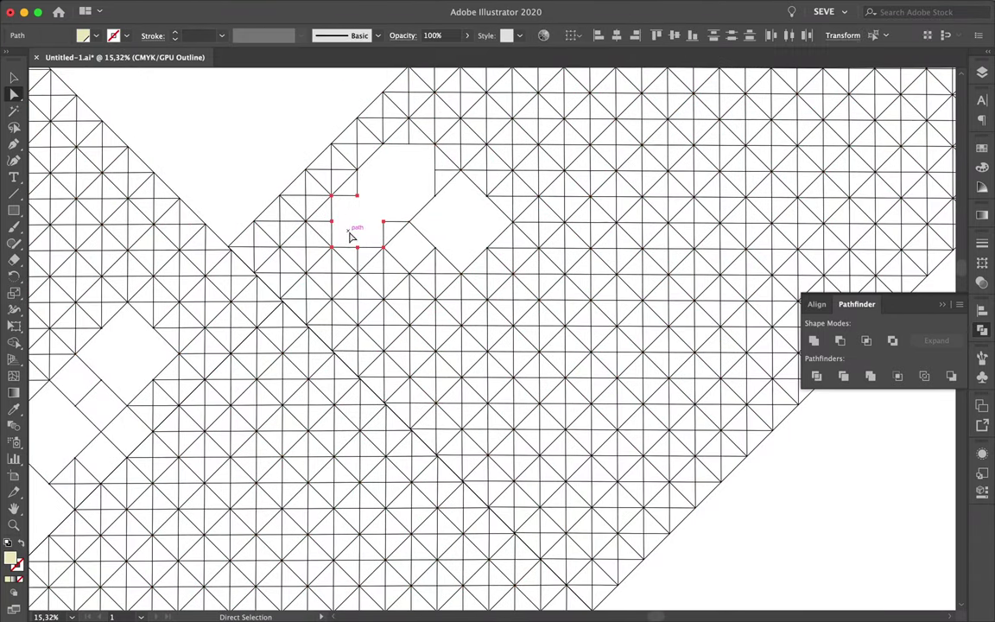
left_click(382, 221)
key("Delete")
Delete the small square path and remaining diamond segments to enlarge the hole further.
scroll(389, 221, "up", 2)
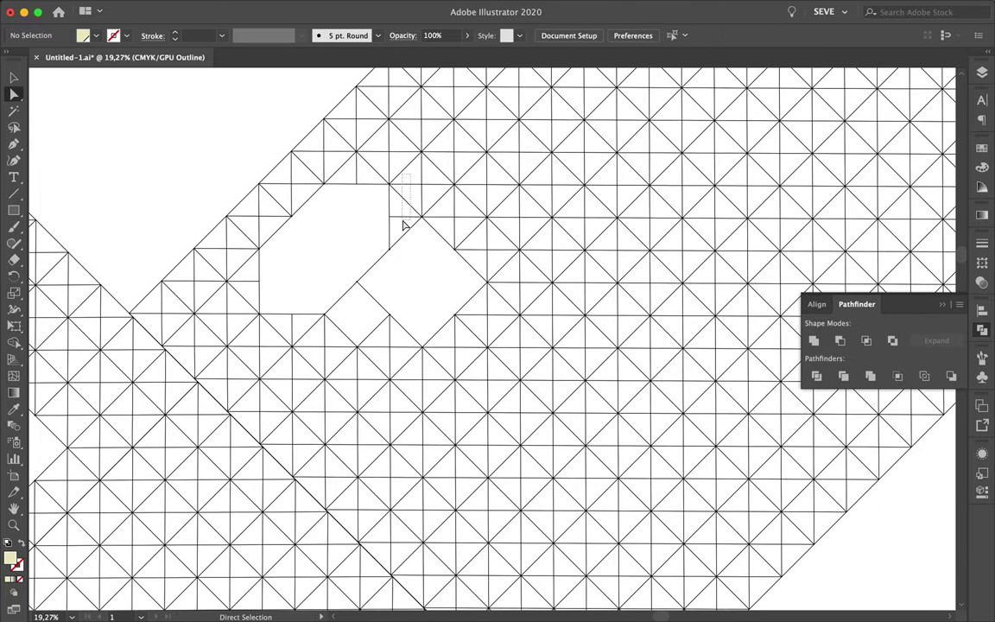
scroll(518, 246, "up", 2)
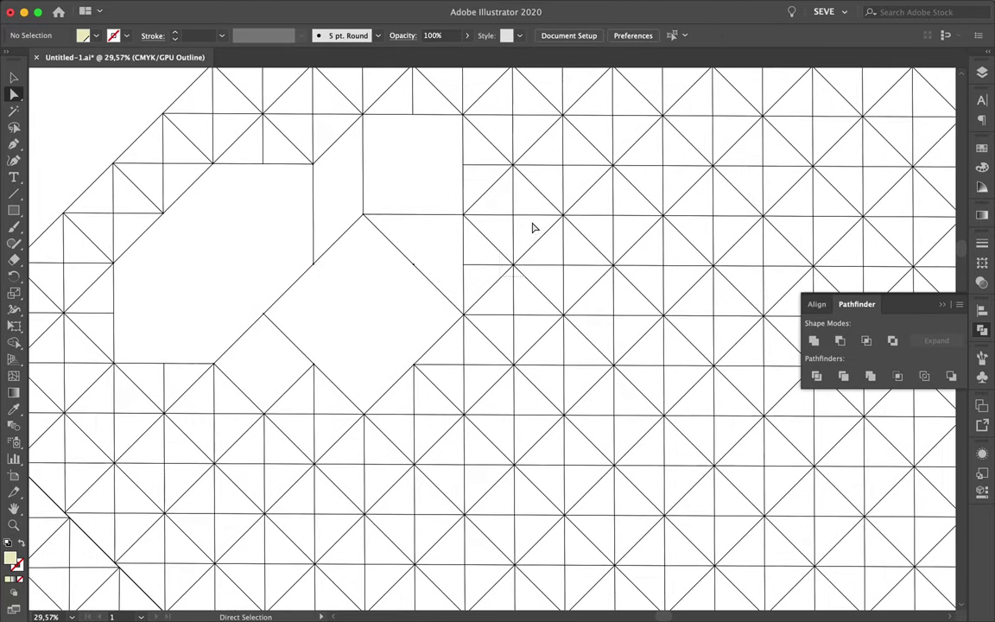
left_click(523, 272)
scroll(553, 267, "up", 1)
key("Delete")
scroll(501, 207, "down", 1)
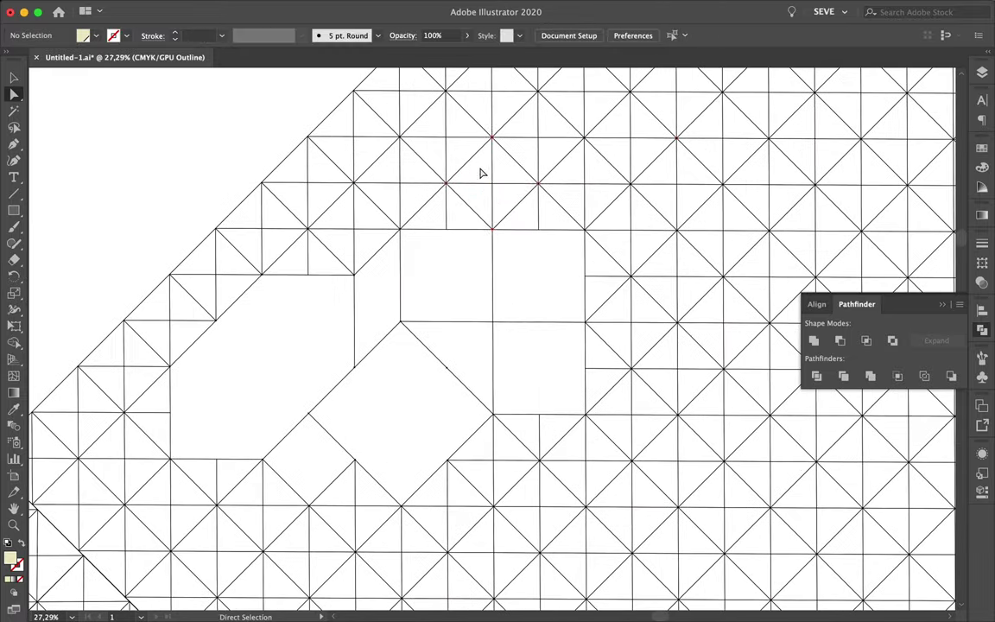
key("Delete")
Delete a cell's inner diagonal segments and the leftover hexagon path.
left_click_drag(393, 194, 385, 182)
key("Delete")
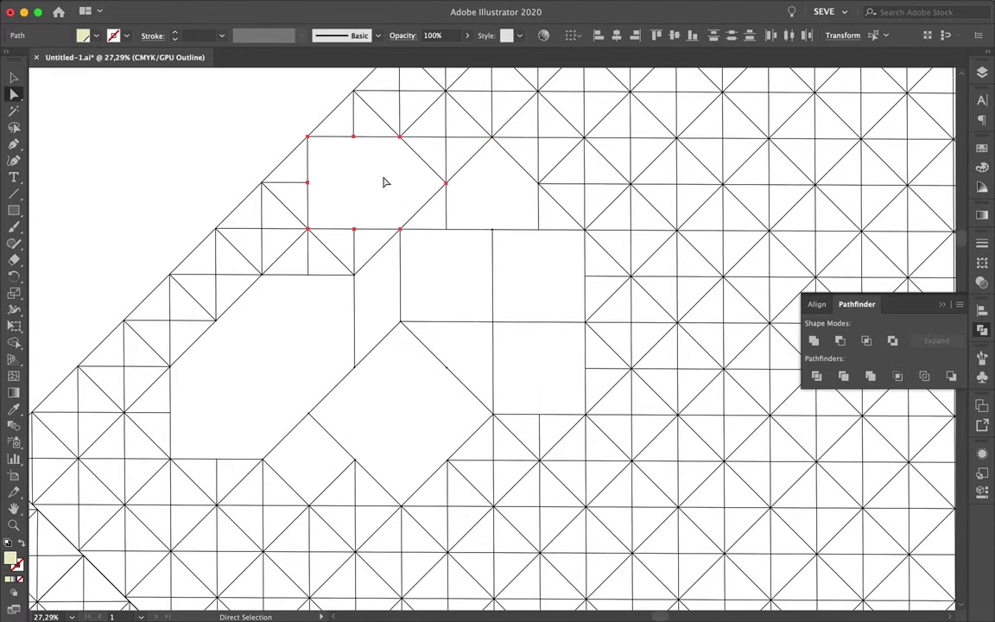
key("Delete")
scroll(440, 207, "down", 5)
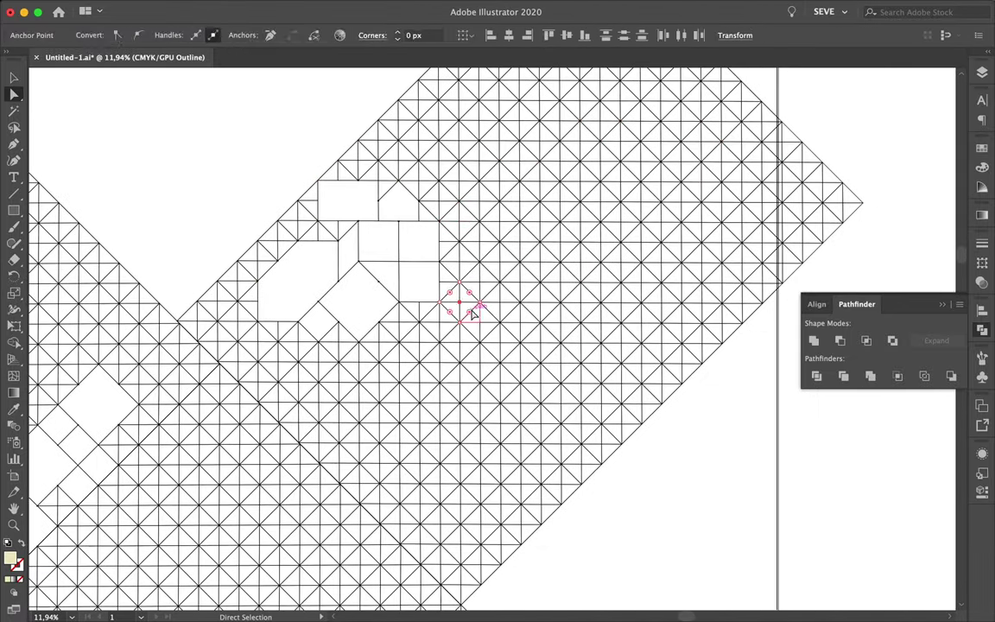
scroll(484, 313, "up", 3)
scroll(466, 363, "down", 2)
scroll(259, 414, "up", 3)
Delete a small triangle-grid diamond in the lower left of the X.
left_click(172, 407)
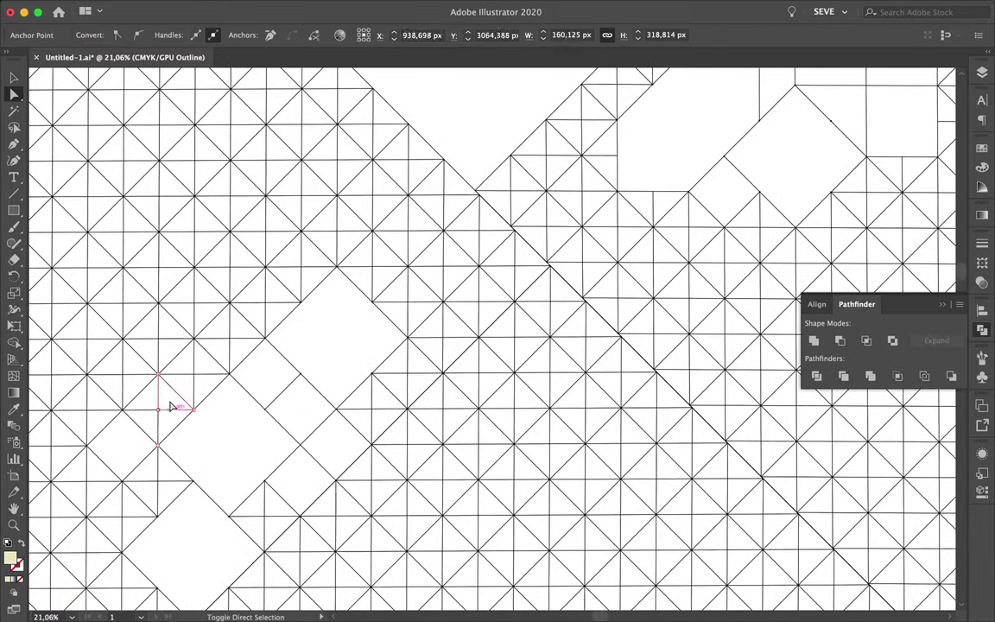
left_click_drag(172, 407, 273, 331)
key("Delete")
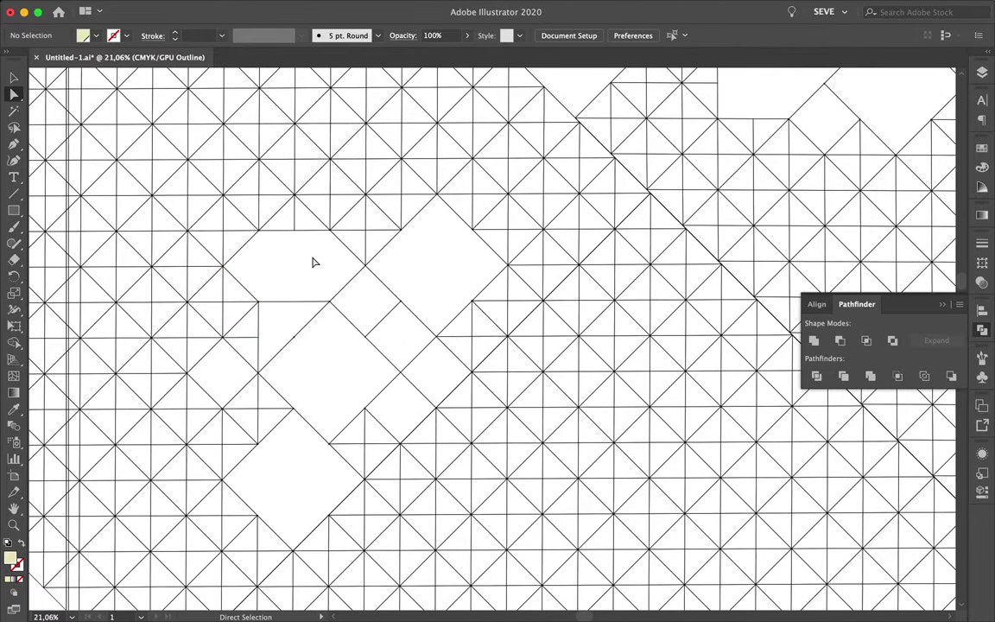
scroll(353, 216, "up", 2)
scroll(419, 242, "up", 4)
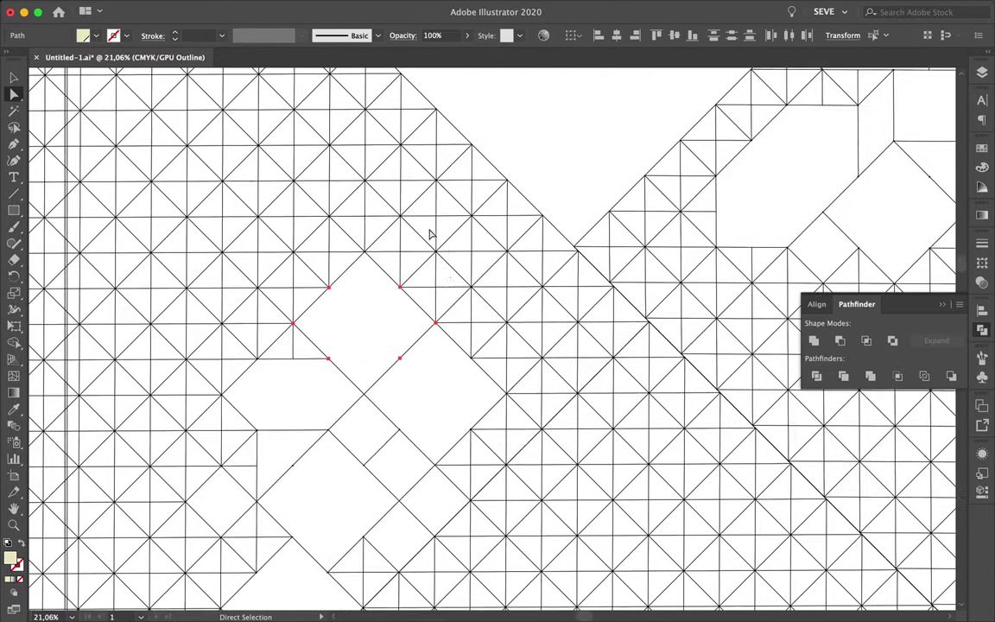
Remove the grid segments surrounding a diamond cell to open a hole.
left_click_drag(463, 261, 428, 231)
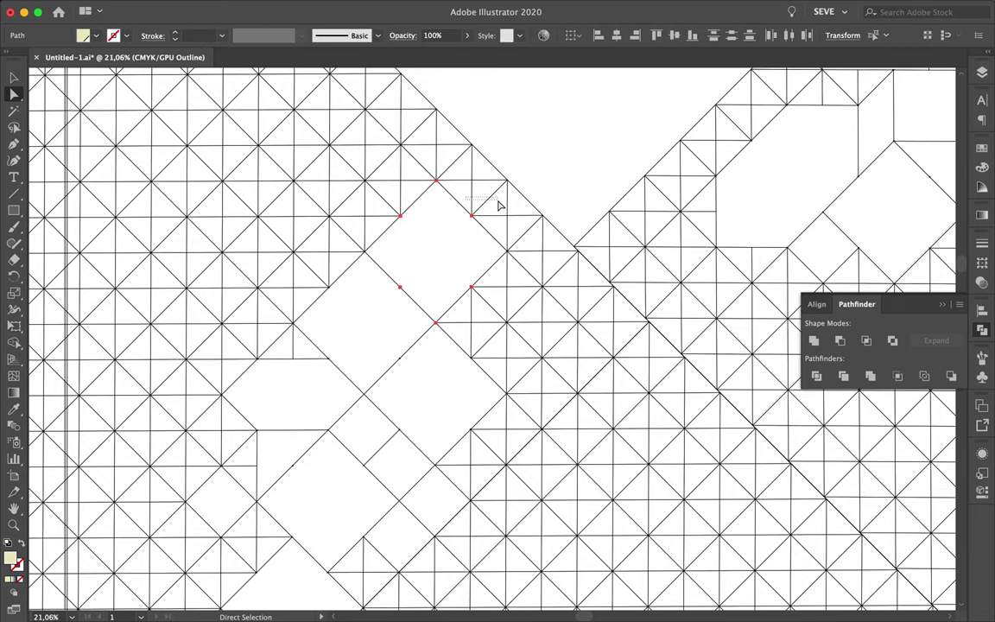
left_click(450, 261)
scroll(450, 256, "down", 2)
left_click_drag(454, 238, 530, 305)
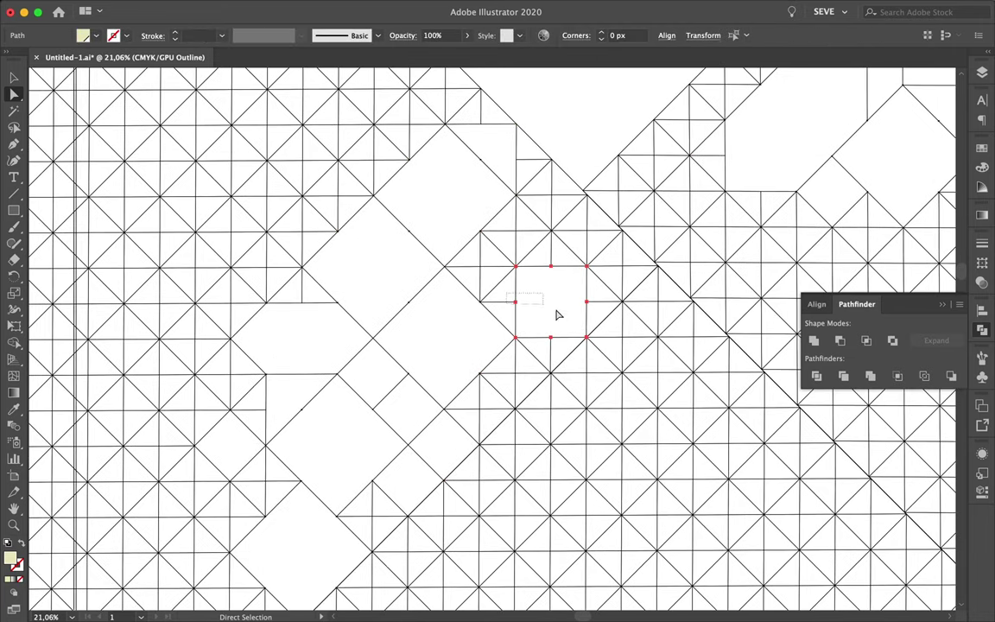
scroll(510, 298, "down", 5)
scroll(510, 298, "left", 2)
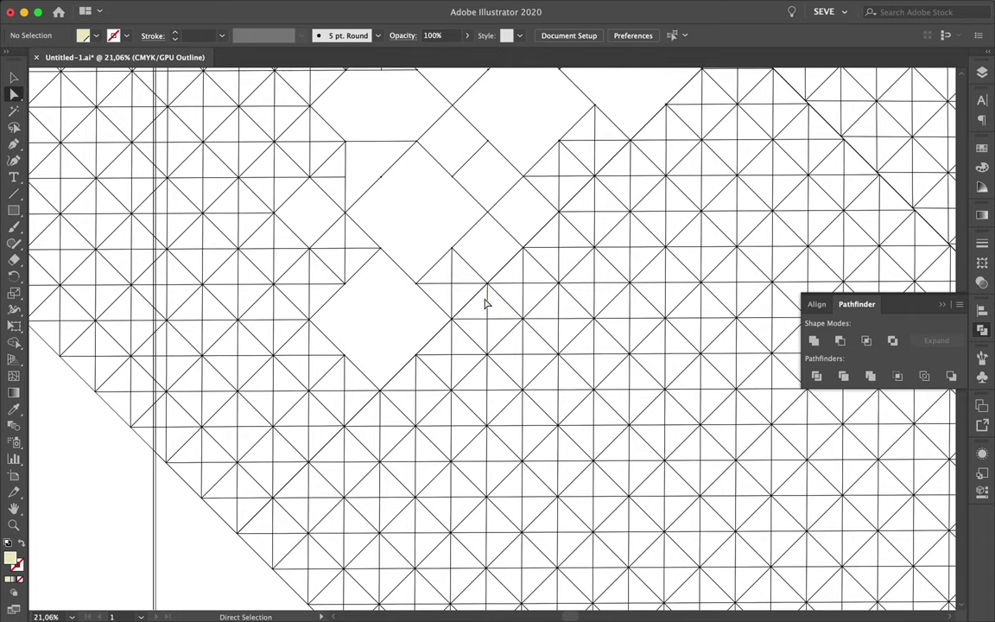
left_click(263, 314)
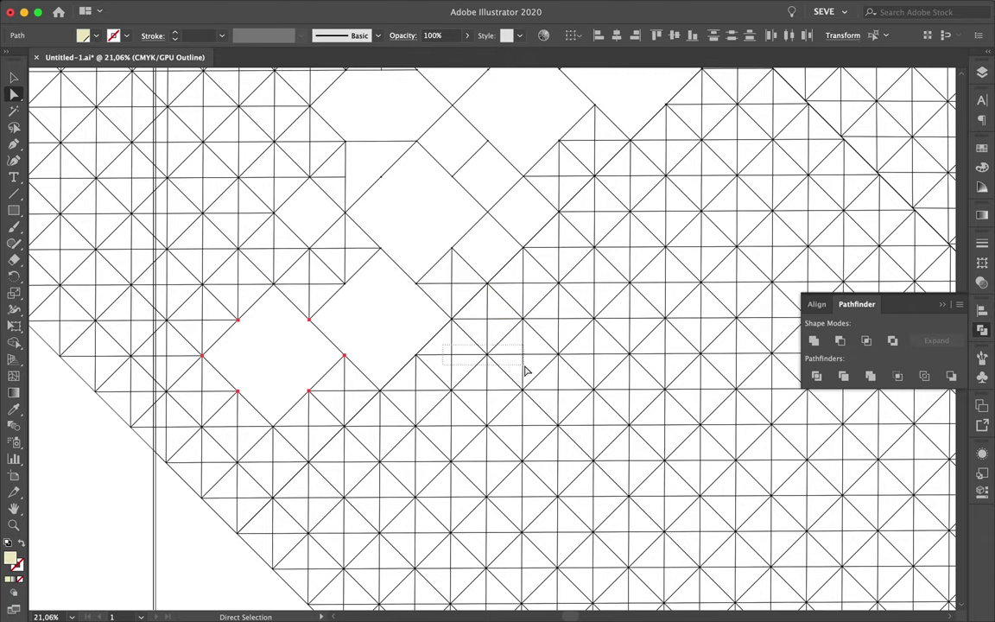
key("Delete")
Enlarge the hole by deleting segments at its lower-left.
scroll(506, 418, "left", 3)
scroll(491, 394, "down", 2)
scroll(501, 345, "up", 3)
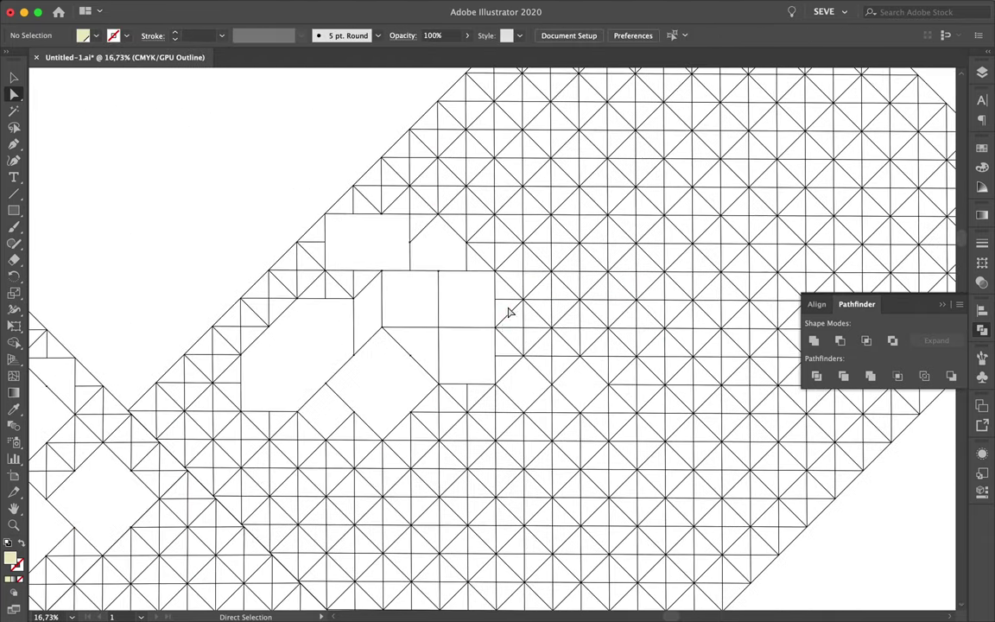
left_click_drag(486, 290, 510, 317)
scroll(544, 389, "down", 5)
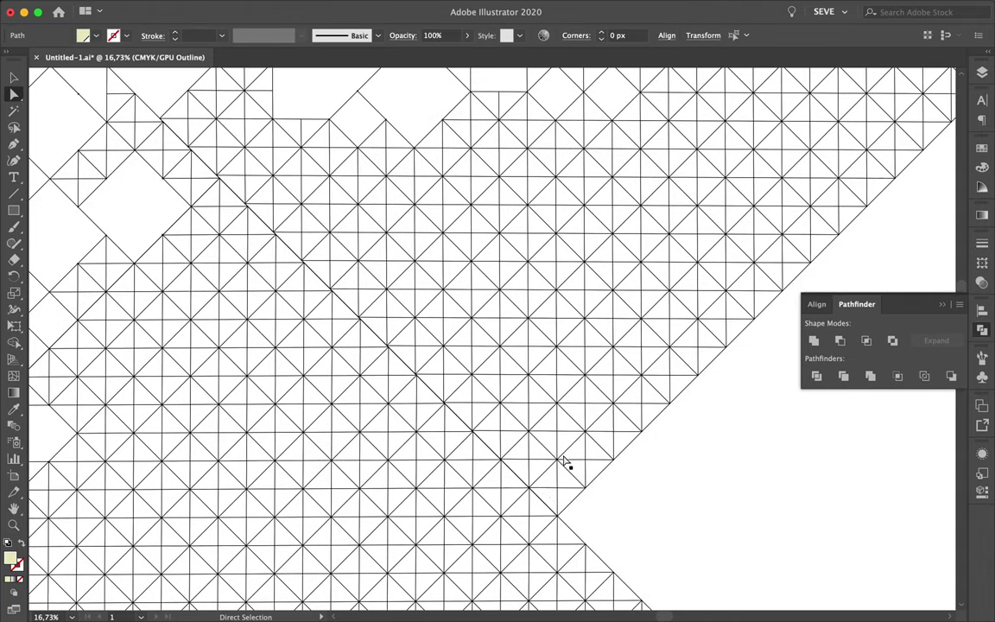
left_click(539, 513)
scroll(538, 536, "up", 3)
scroll(593, 411, "down", 3)
scroll(483, 328, "up", 3)
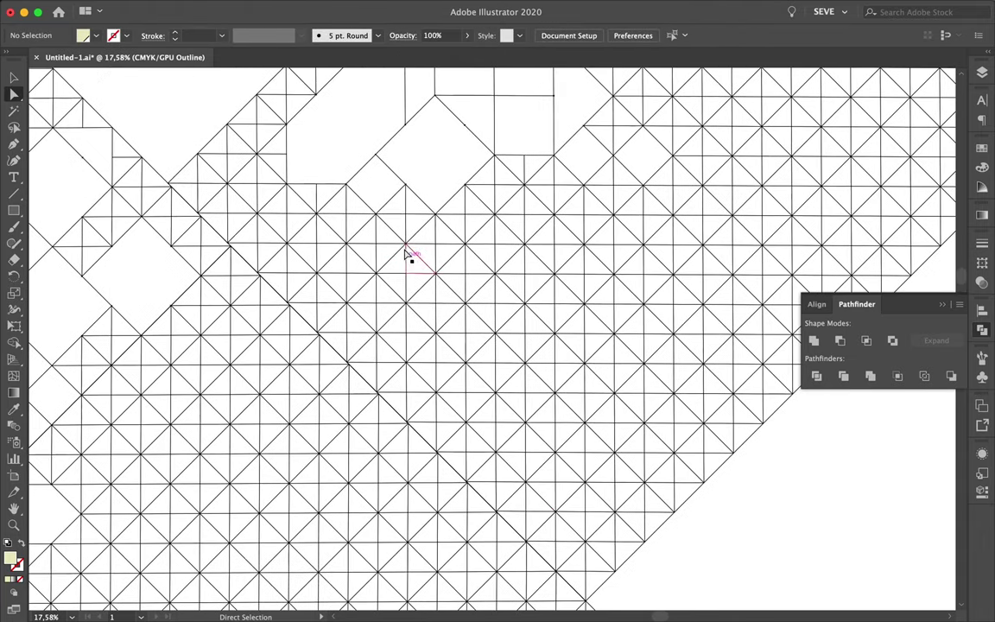
left_click_drag(337, 259, 380, 293)
key("Delete")
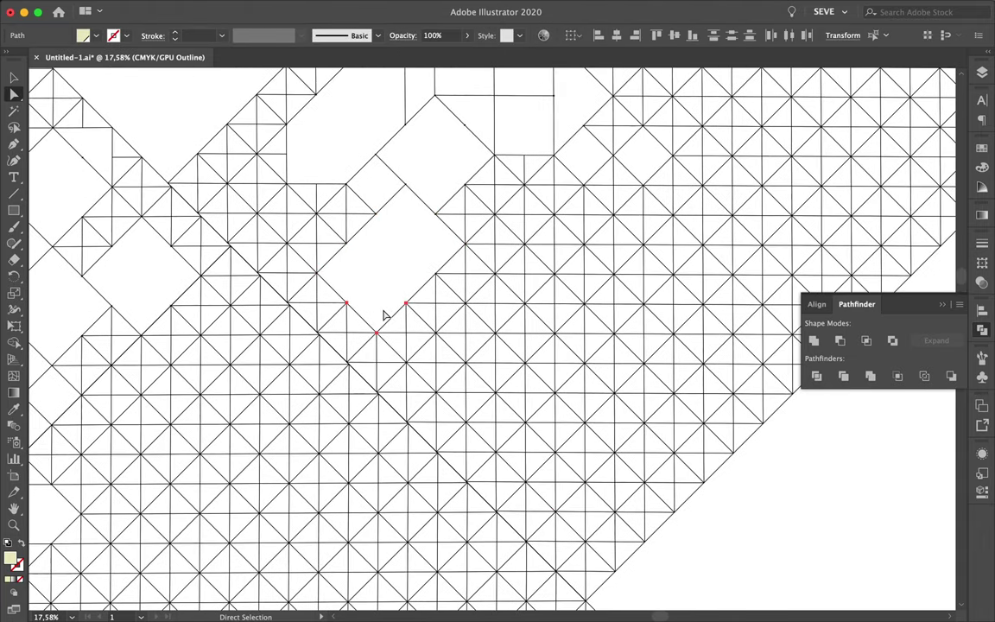
Widen the hole further by deleting neighbouring segments on its right side.
left_click_drag(430, 261, 474, 312)
key("Delete")
mouse_move(488, 233)
left_mouse_down()
mouse_move(503, 281)
mouse_move(482, 320)
left_mouse_up()
key("Delete")
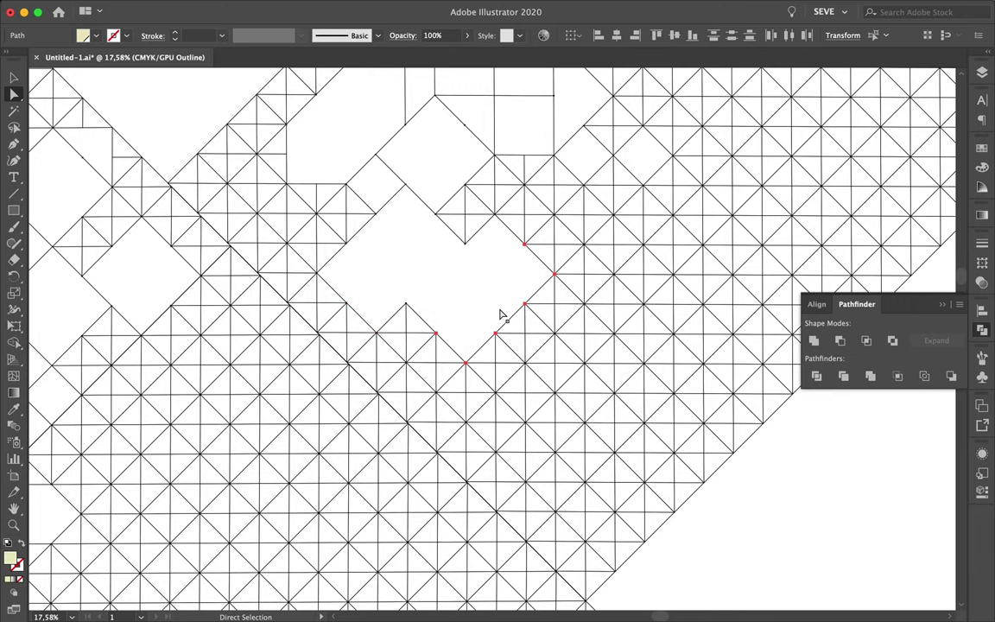
scroll(502, 313, "up", 2)
left_click_drag(492, 267, 509, 285)
key("Delete")
key("Delete")
Delete the grid segments bordering the diamond hole to enlarge it.
scroll(531, 235, "up", 3)
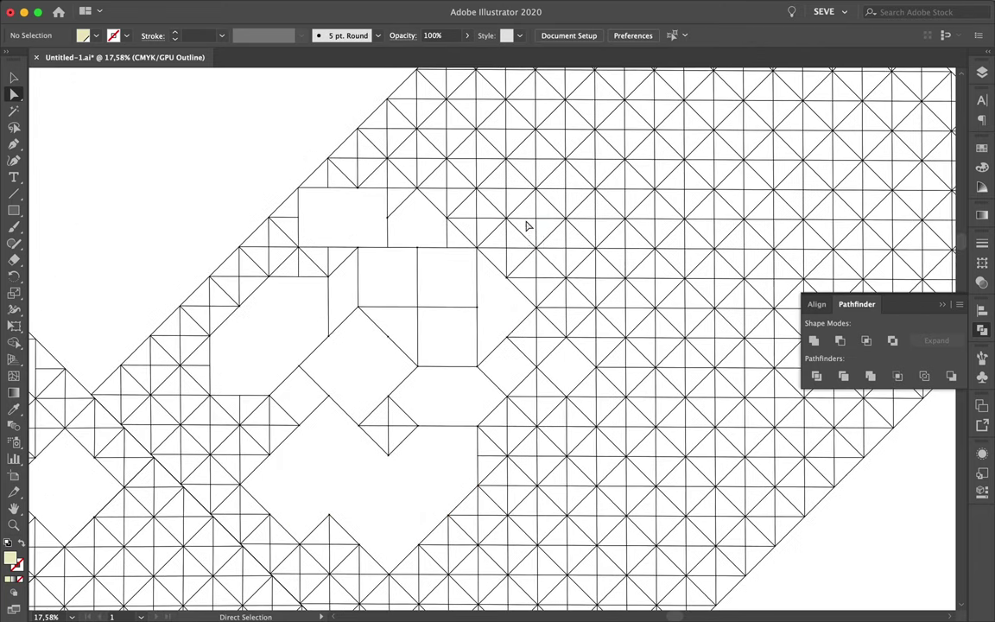
scroll(562, 249, "up", 3)
scroll(563, 249, "right", 4)
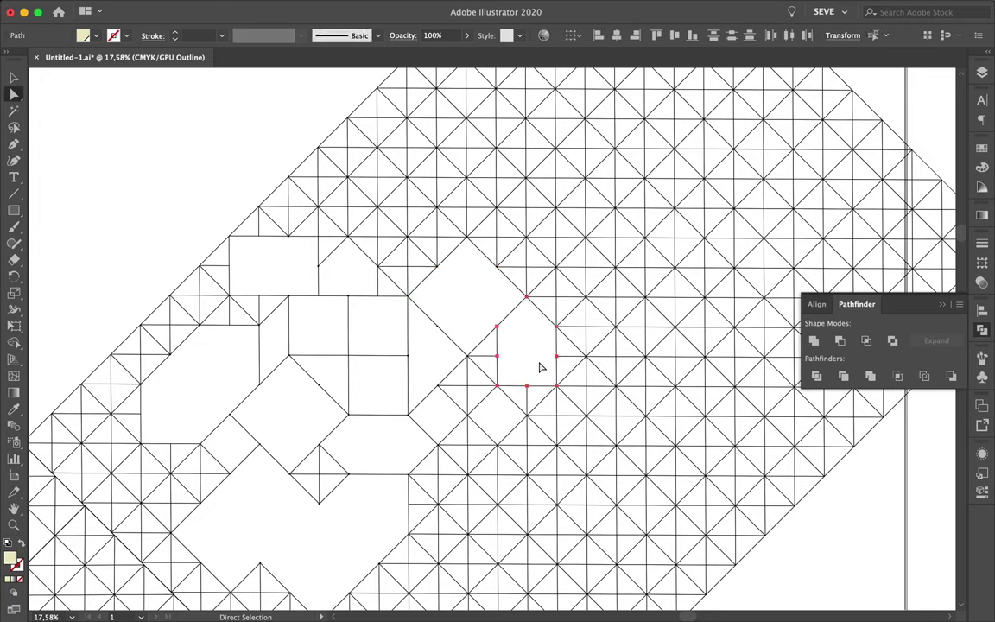
scroll(519, 364, "down", 3)
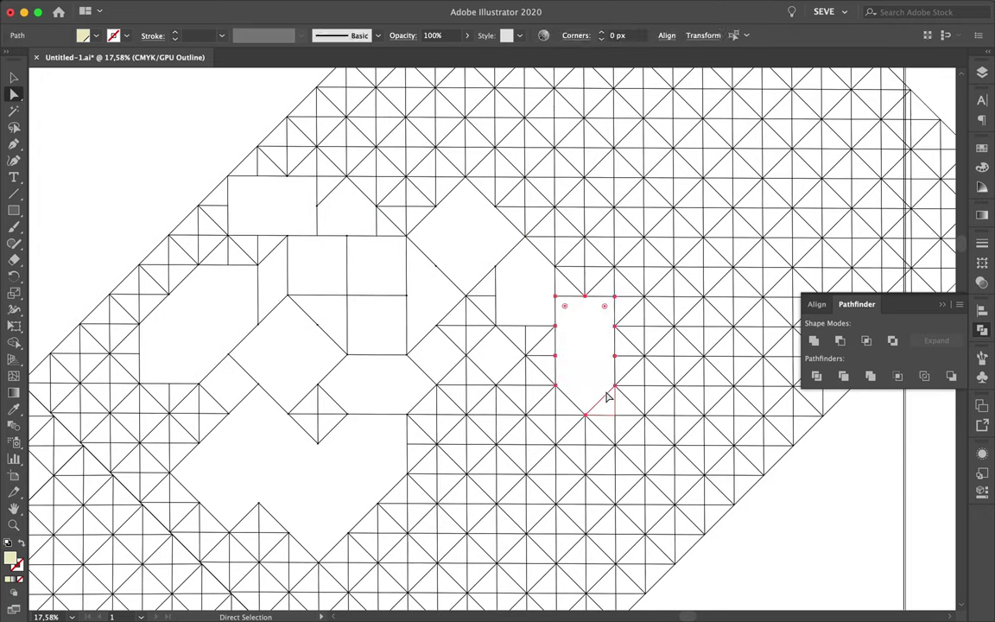
scroll(596, 418, "down", 3)
scroll(594, 387, "up", 5)
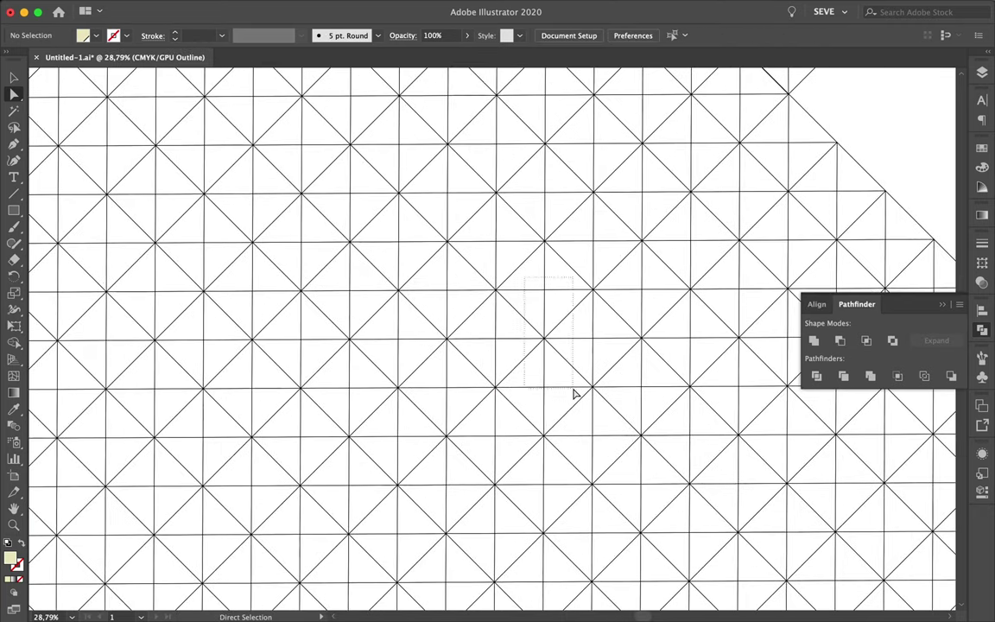
left_click_drag(482, 329, 592, 348)
key("Delete")
left_click_drag(415, 326, 522, 381)
key("Delete")
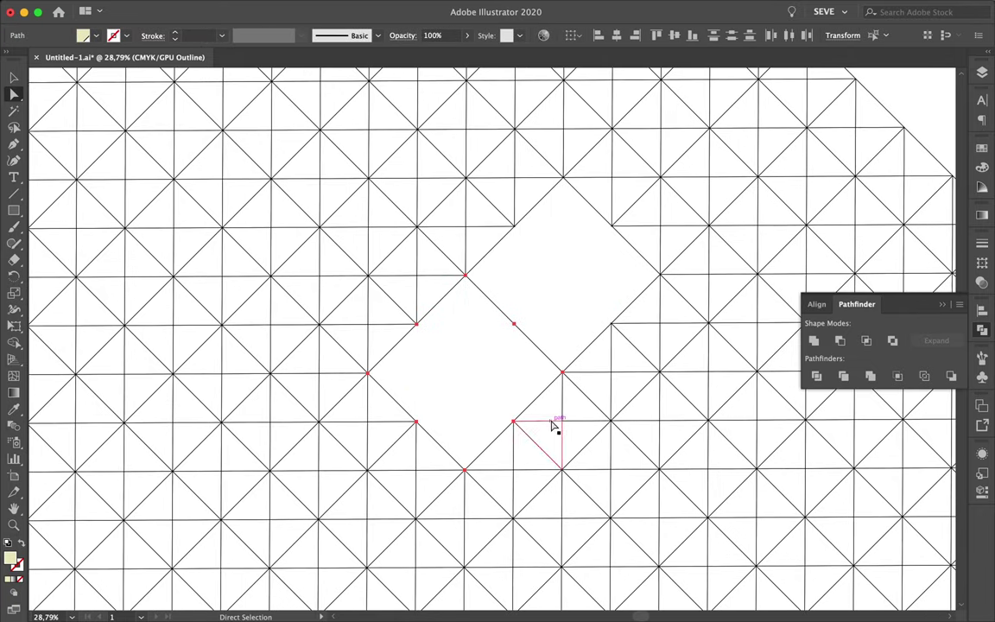
key("Delete")
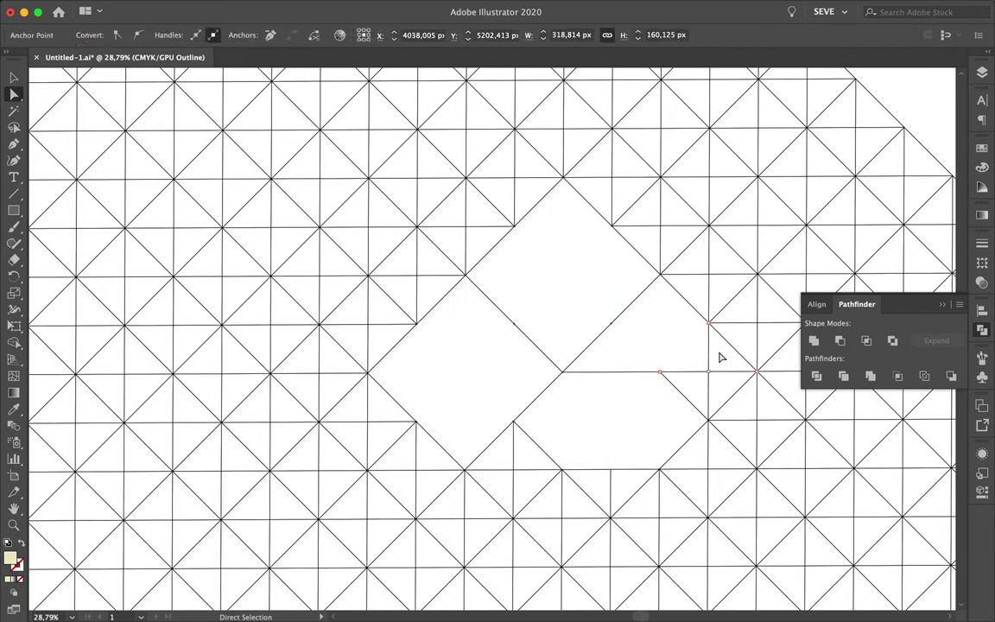
Clear segments beside and above the hole, including an anchor point.
scroll(732, 394, "right", 3)
left_click(682, 355)
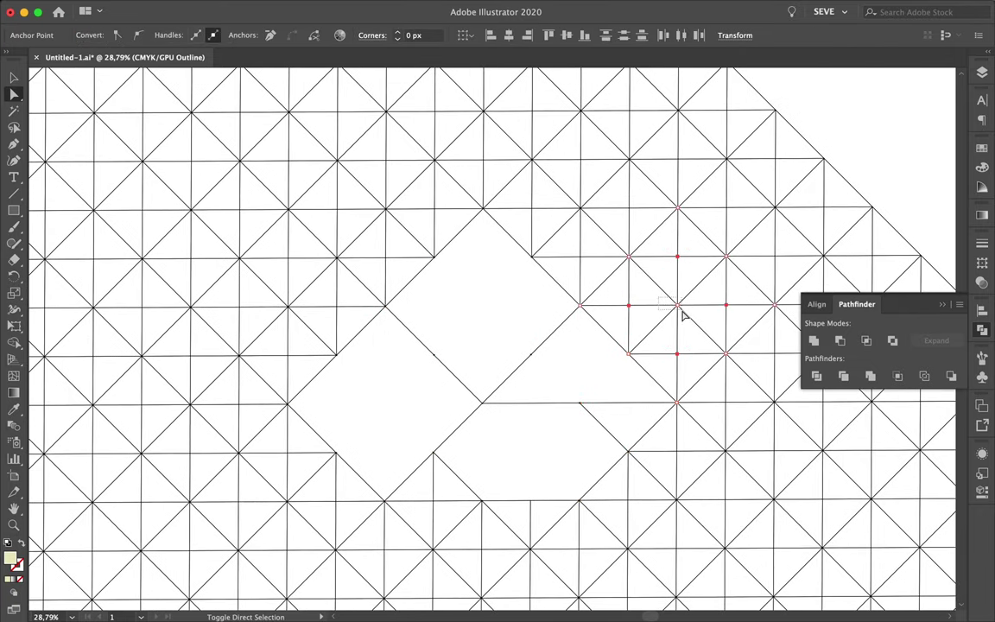
key("Delete")
scroll(605, 277, "up", 2)
left_click_drag(568, 262, 661, 200)
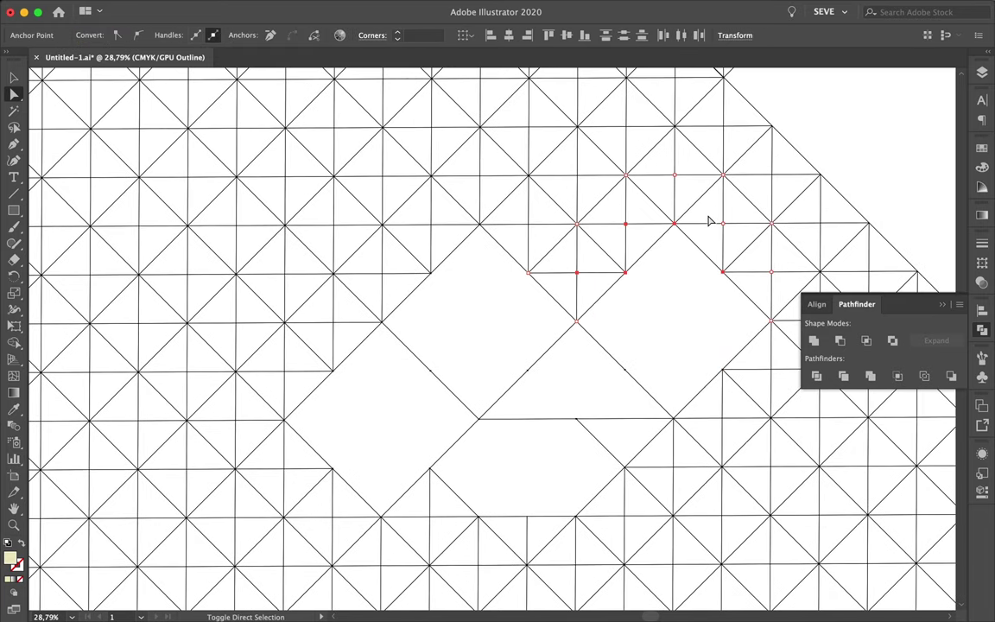
key("Delete")
scroll(587, 238, "down", 5)
scroll(499, 252, "up", 4)
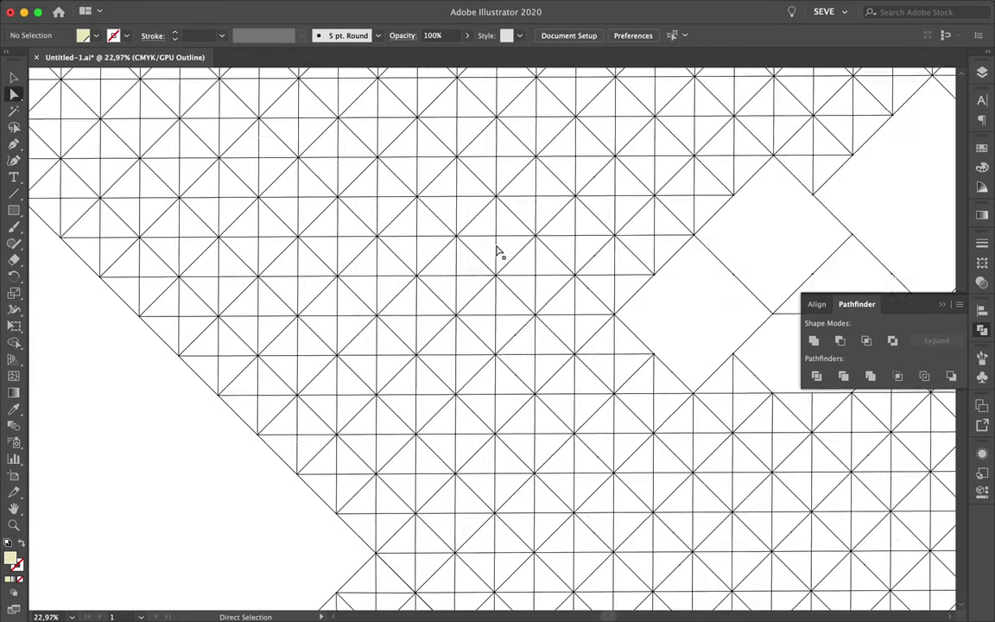
Open a diamond hole near the centre and merge it with the adjacent gap.
left_click_drag(397, 211, 492, 293)
key("Delete")
scroll(559, 277, "up", 2)
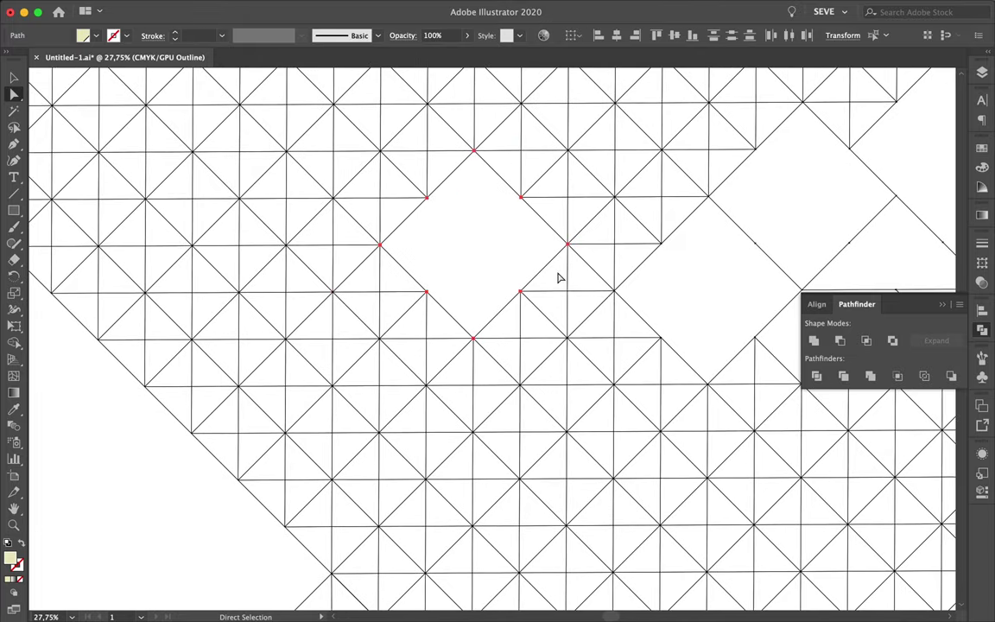
left_click_drag(558, 277, 605, 227)
key("Delete")
Delete the segments of the right diamond and a diamond to its left.
scroll(583, 283, "up", 2)
scroll(583, 283, "right", 2)
key("Delete")
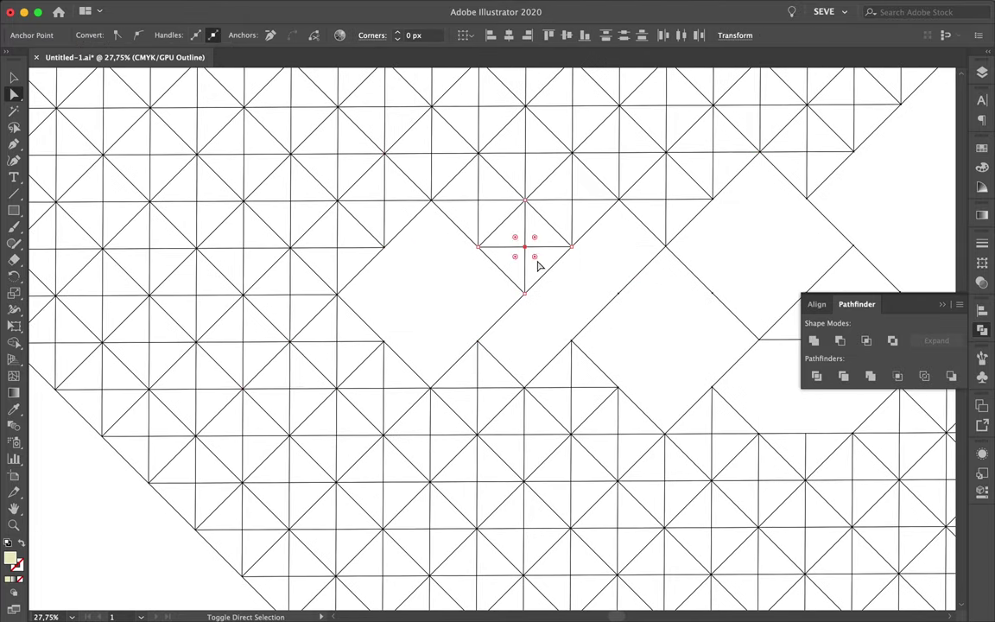
left_click_drag(510, 231, 549, 263)
key("Delete")
scroll(572, 218, "down", 3)
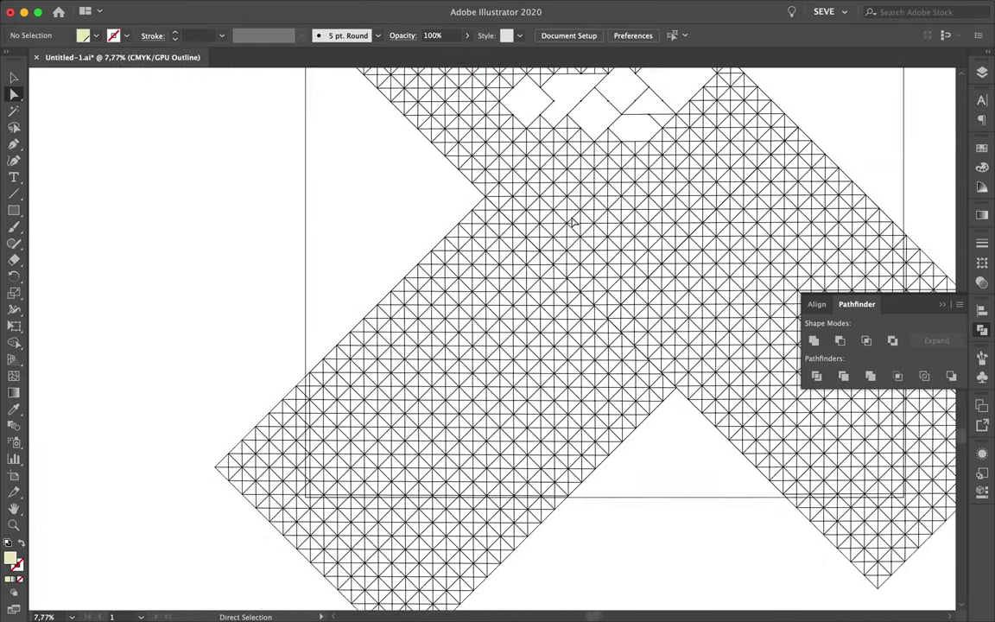
scroll(428, 222, "up", 3)
scroll(426, 199, "down", 3)
Clear the triangular block of grid along the X's lower edge.
mouse_move(256, 473)
left_mouse_down()
mouse_move(333, 455)
mouse_move(381, 390)
left_mouse_up()
key("Delete")
scroll(222, 486, "up", 3)
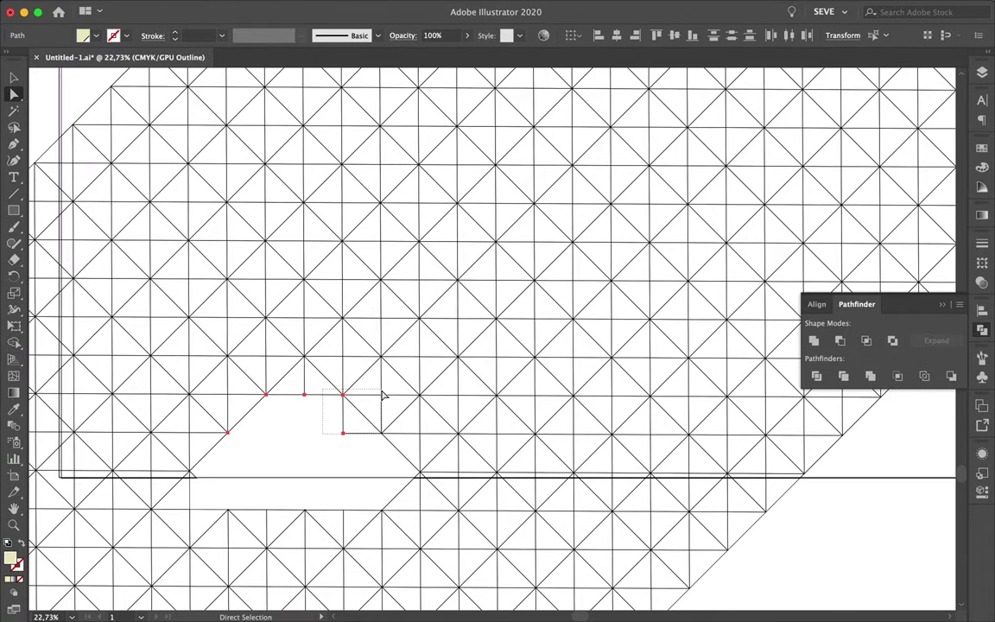
left_click_drag(328, 337, 413, 463)
key("Delete")
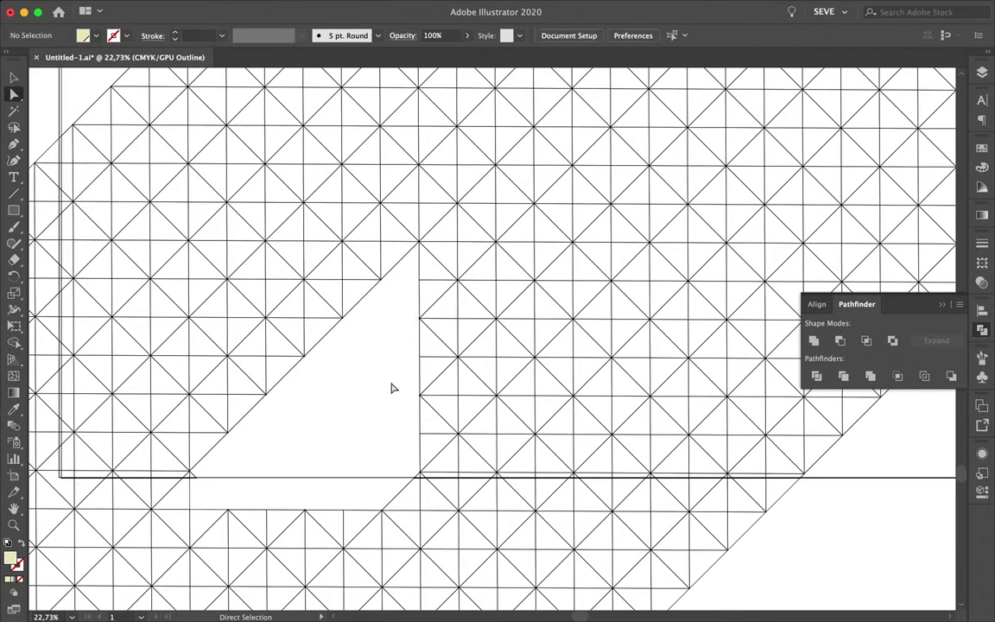
scroll(392, 388, "down", 5)
left_click_drag(233, 440, 551, 595)
key("Delete")
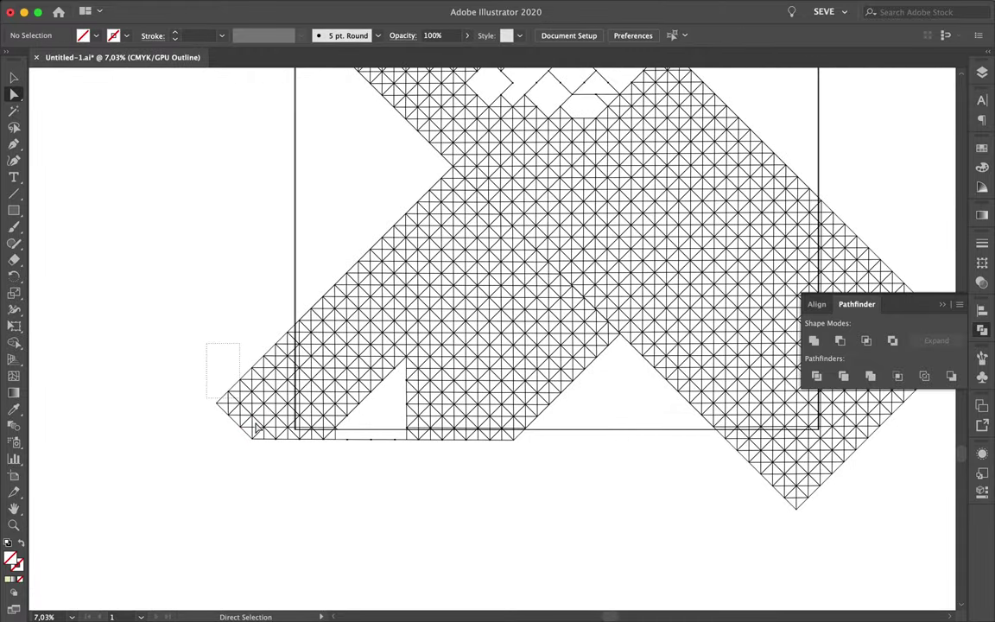
Delete the bottom grid triangle and the right and left columns of edge anchors.
scroll(259, 449, "right", 5)
left_click_drag(529, 427, 689, 540)
key("Delete")
left_click_drag(678, 234, 826, 455)
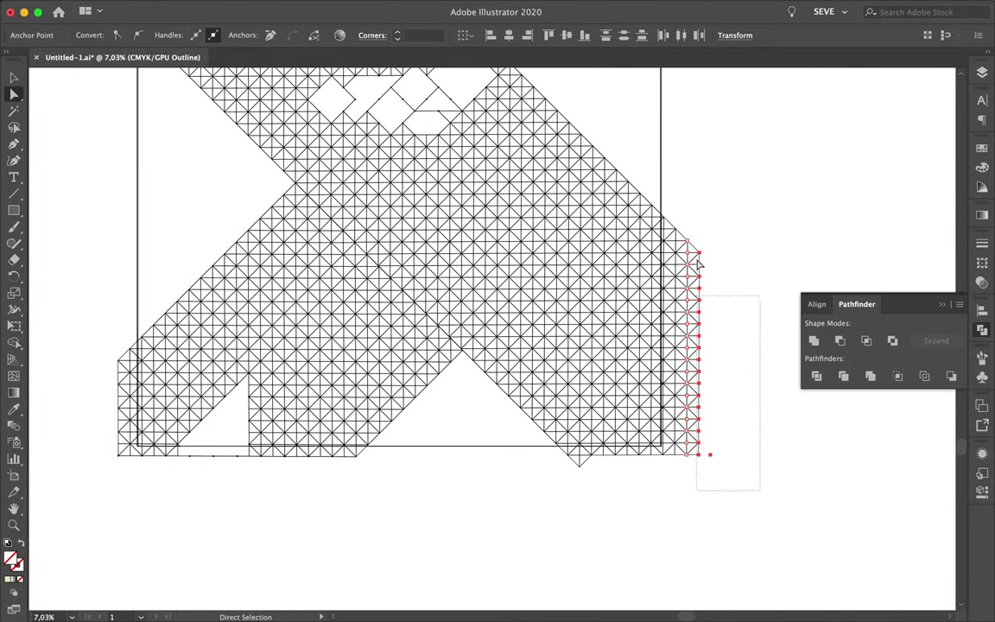
key("Delete")
scroll(682, 189, "down", 5)
left_click_drag(358, 207, 423, 425)
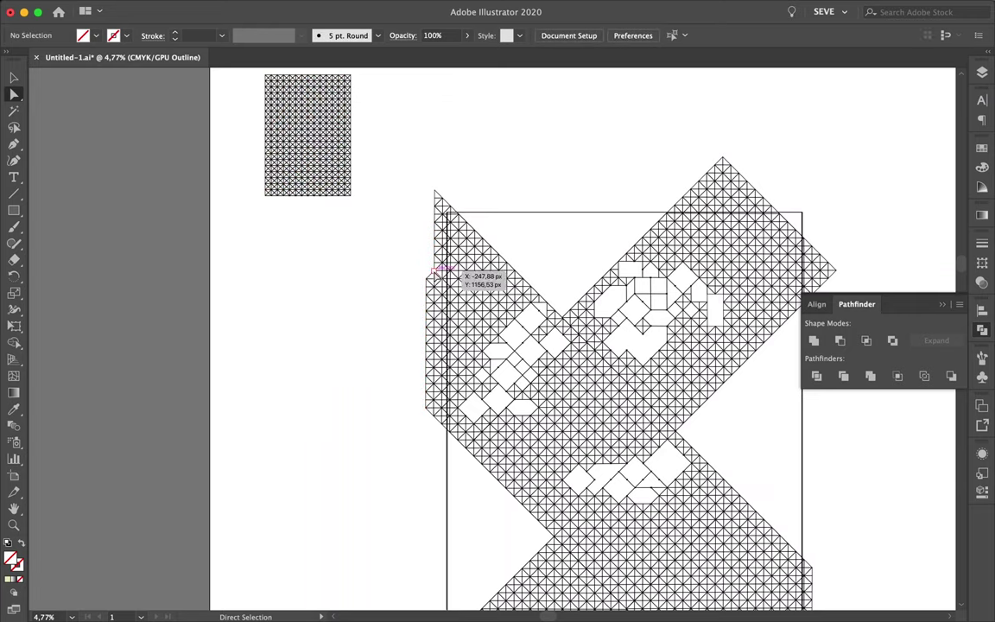
key("Delete")
scroll(722, 256, "up", 3)
scroll(567, 307, "up", 3)
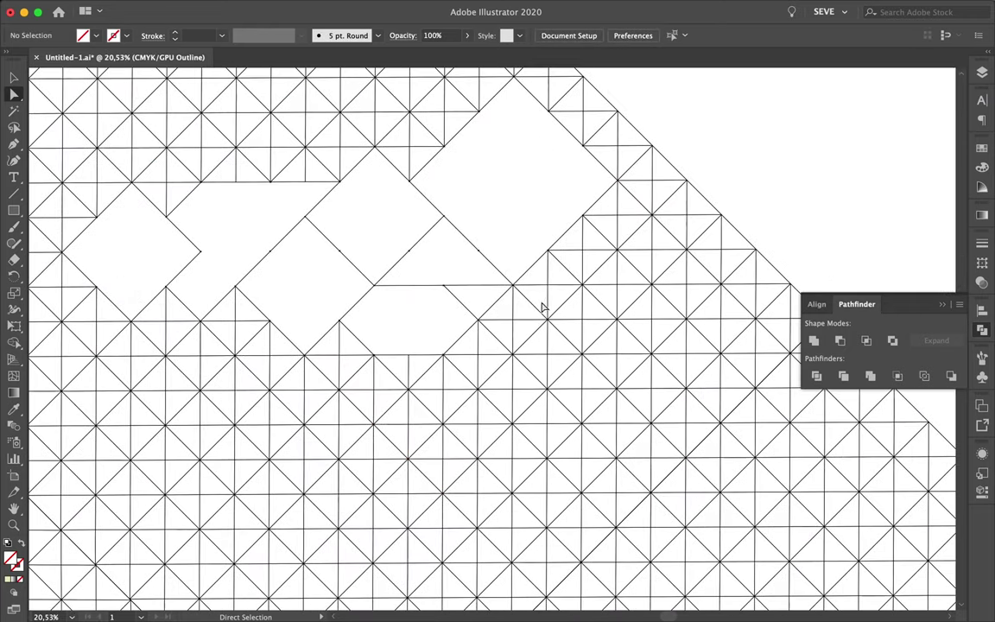
Delete a small square path together with its inner segments.
left_click(510, 320)
scroll(506, 324, "down", 2)
scroll(496, 330, "up", 4)
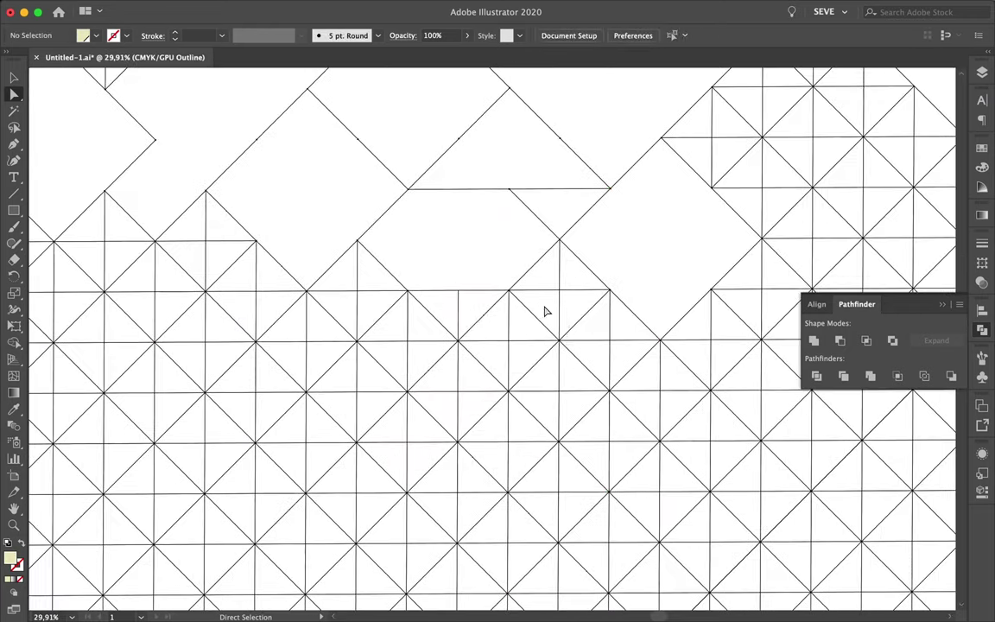
left_click_drag(488, 336, 570, 406)
key("Delete")
scroll(382, 334, "down", 3)
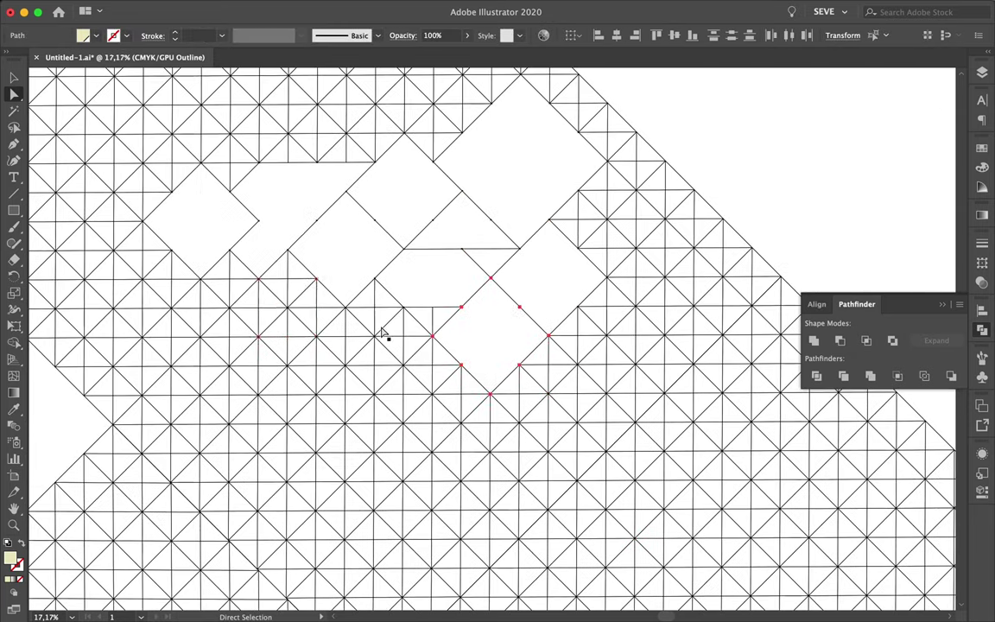
Delete two small diamond paths, leaving a five-sided empty cell.
left_click(265, 317)
key("Delete")
left_click(295, 277)
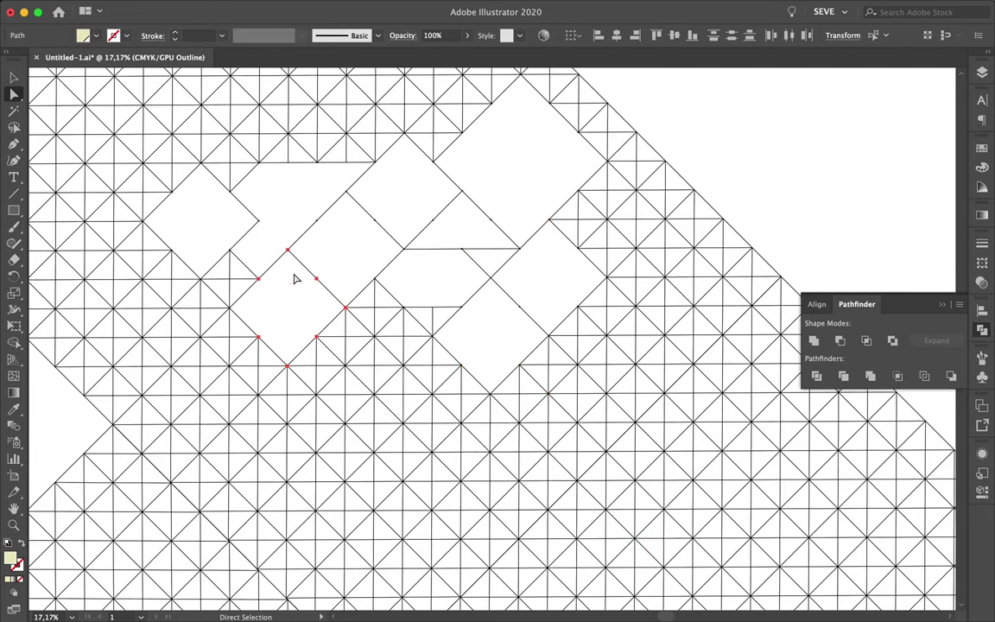
scroll(295, 277, "up", 3)
key("Delete")
scroll(467, 401, "down", 3)
scroll(455, 404, "up", 2)
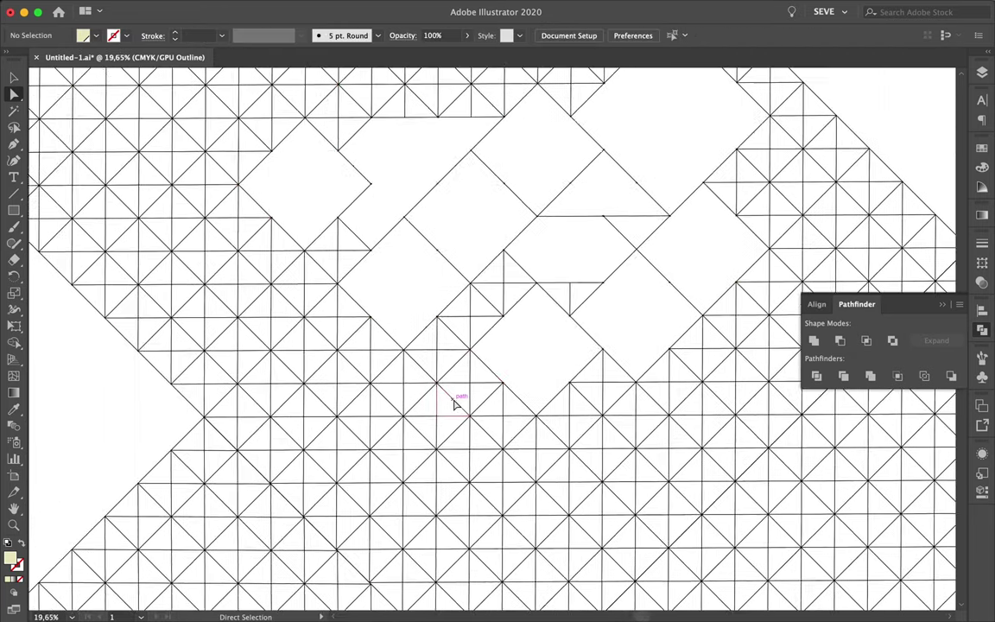
scroll(316, 431, "down", 5)
scroll(355, 401, "left", 3)
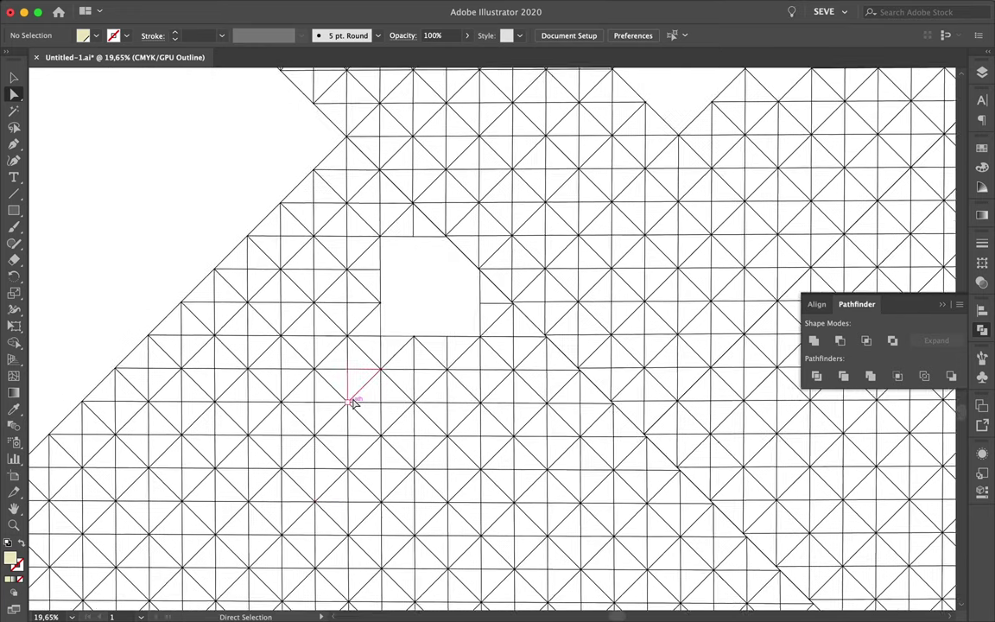
Delete the inner lines of one more diamond below the five-sided cell.
left_click(471, 363)
key("Delete")
left_click_drag(14, 210, 70, 245)
left_click(71, 245)
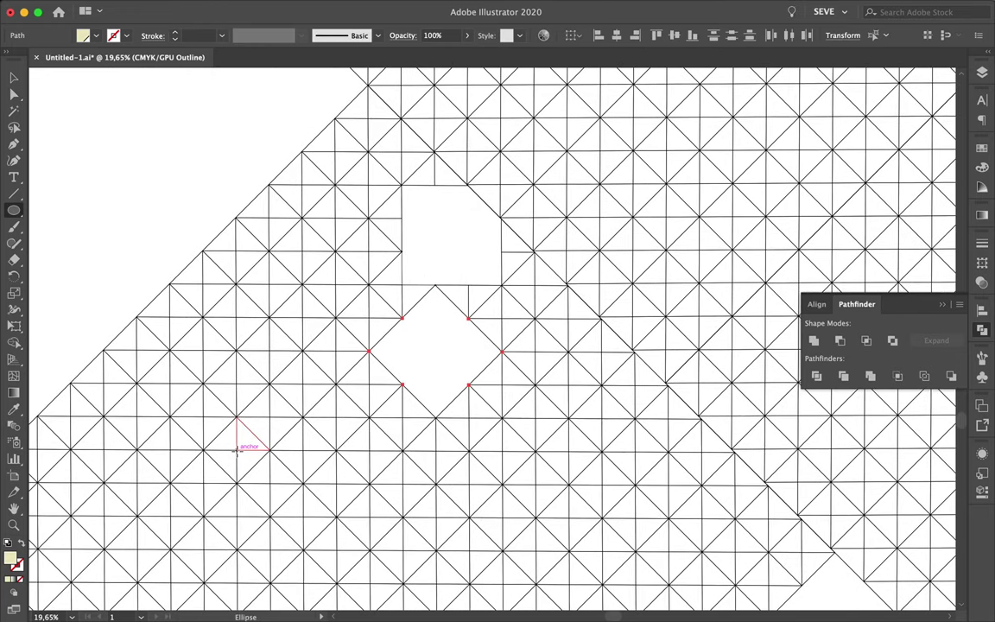
Draw a circle about 631 px wide straddling the X arm's outer edge.
left_click_drag(260, 458, 261, 459)
scroll(261, 459, "down", 2)
scroll(432, 345, "up", 5)
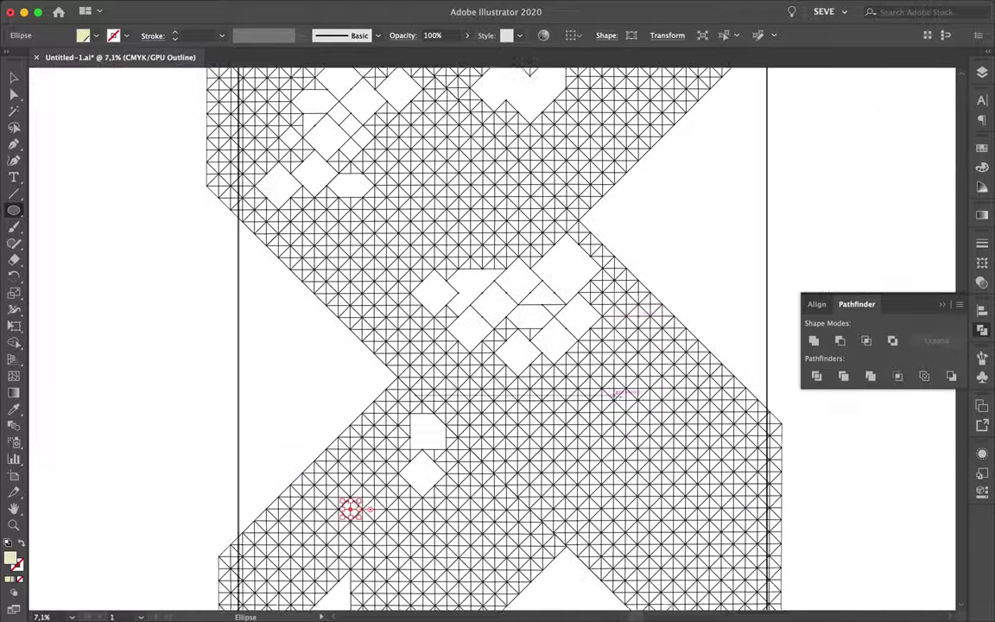
scroll(599, 175, "up", 5)
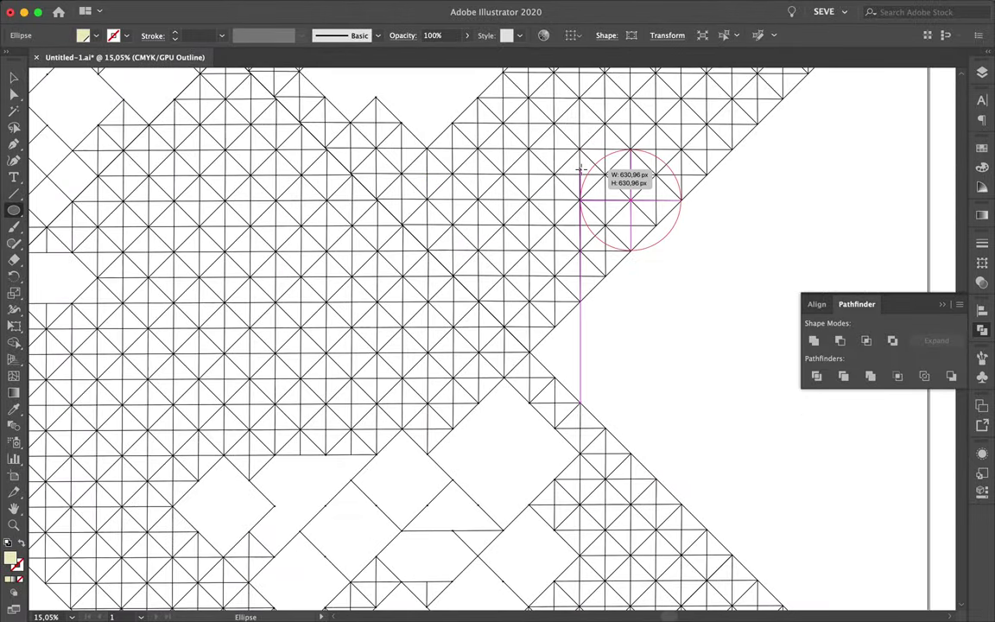
left_click_drag(581, 169, 580, 169)
scroll(422, 377, "down", 3)
key("v")
key("ctrl+a")
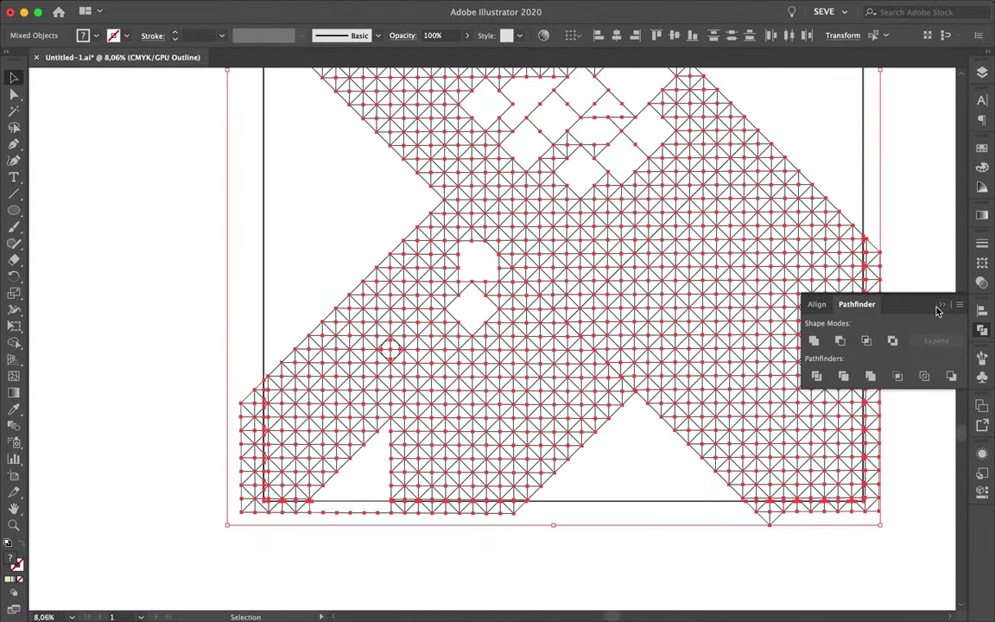
left_click(465, 406)
scroll(465, 406, "up", 5)
left_click(263, 275)
scroll(512, 305, "down", 2)
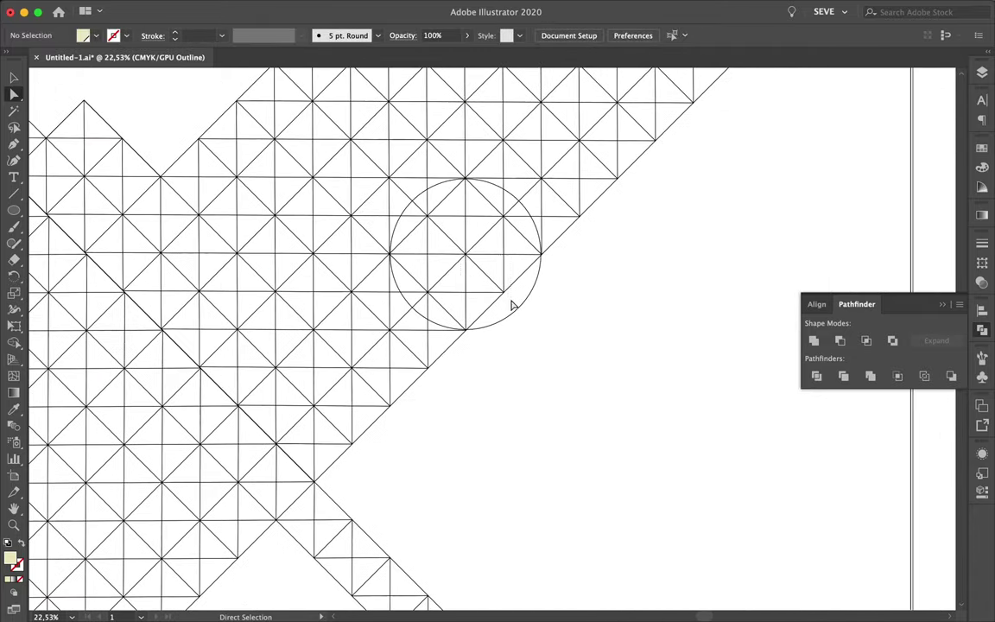
Deselect the circle and delete a first cluster of inner grid lines in the X's arm.
left_click(476, 284)
scroll(476, 284, "down", 3)
scroll(389, 266, "up", 2)
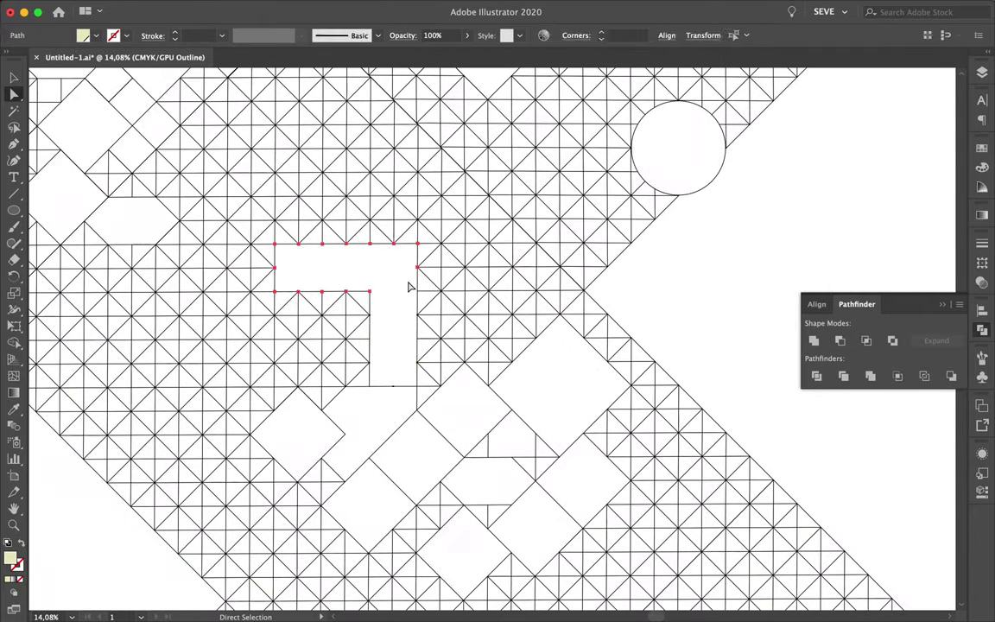
scroll(283, 206, "up", 3)
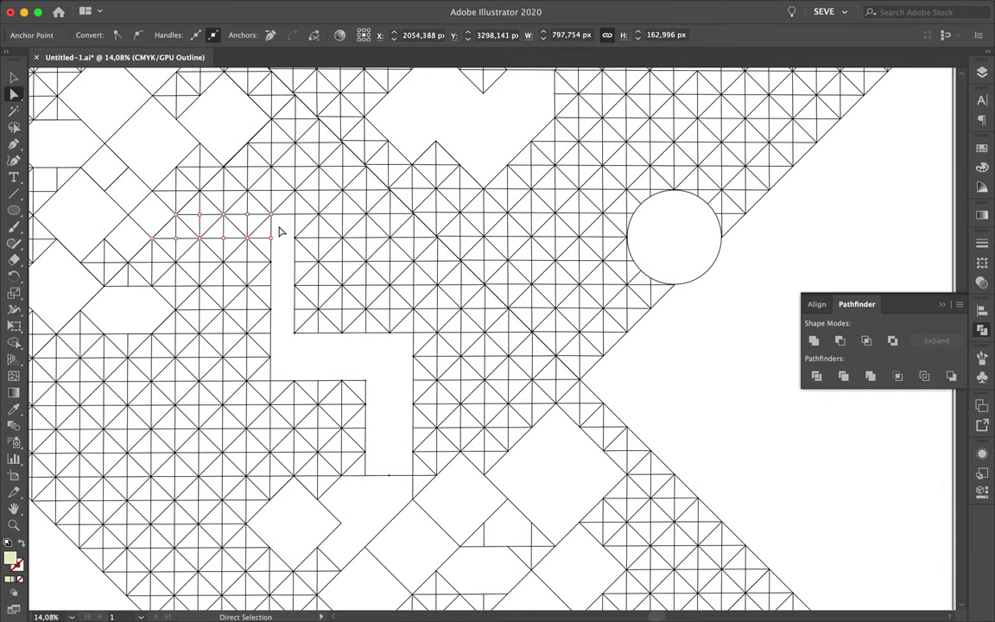
scroll(240, 362, "up", 3)
left_click_drag(258, 313, 302, 357)
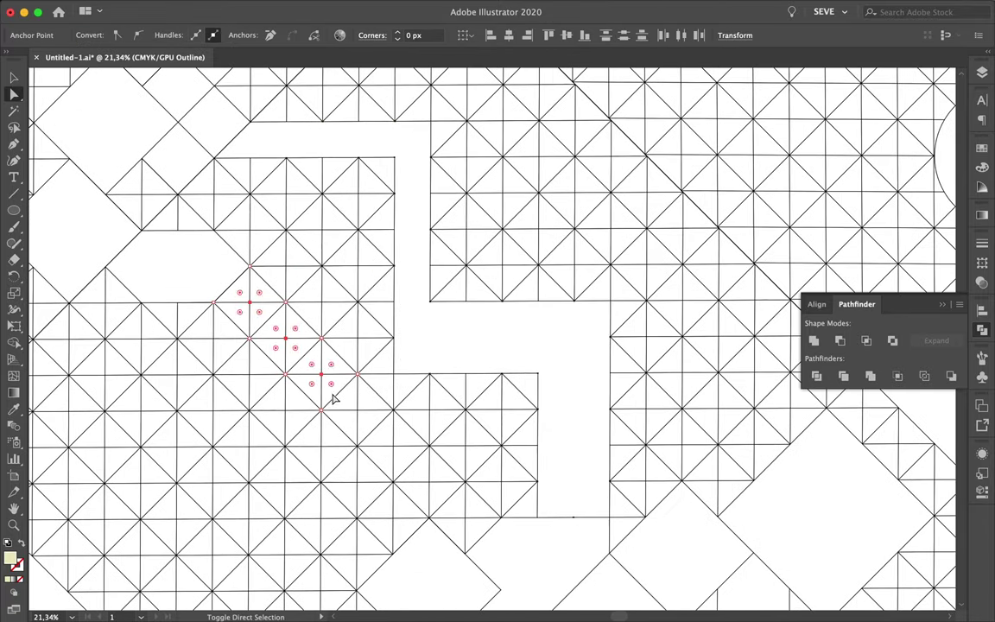
key("Delete")
Select the inner lines of two diamonds in the lattice.
scroll(277, 328, "left", 5)
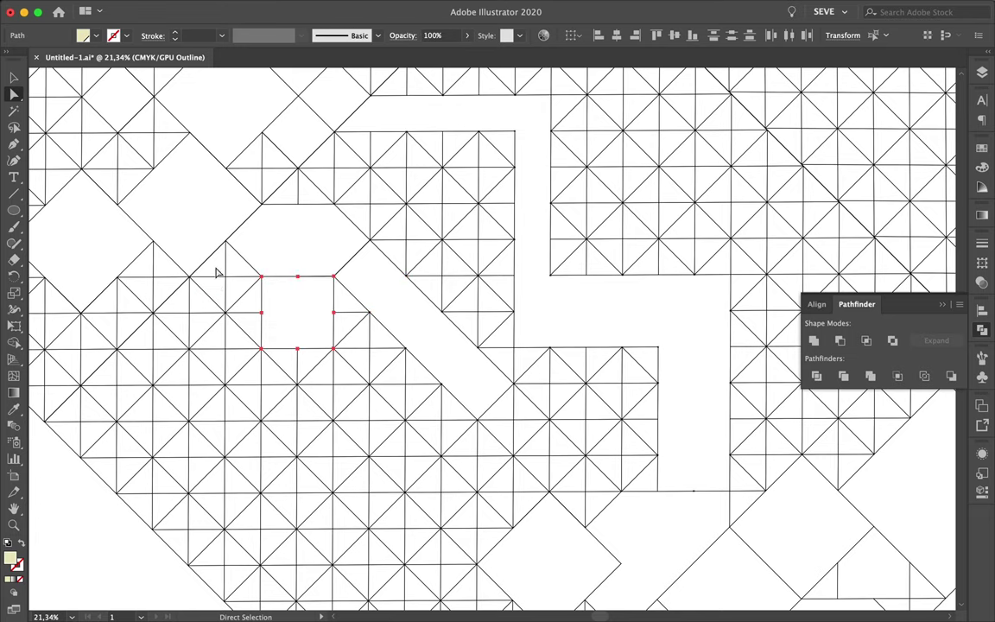
scroll(153, 291, "left", 3)
left_click(195, 327)
scroll(186, 356, "left", 3)
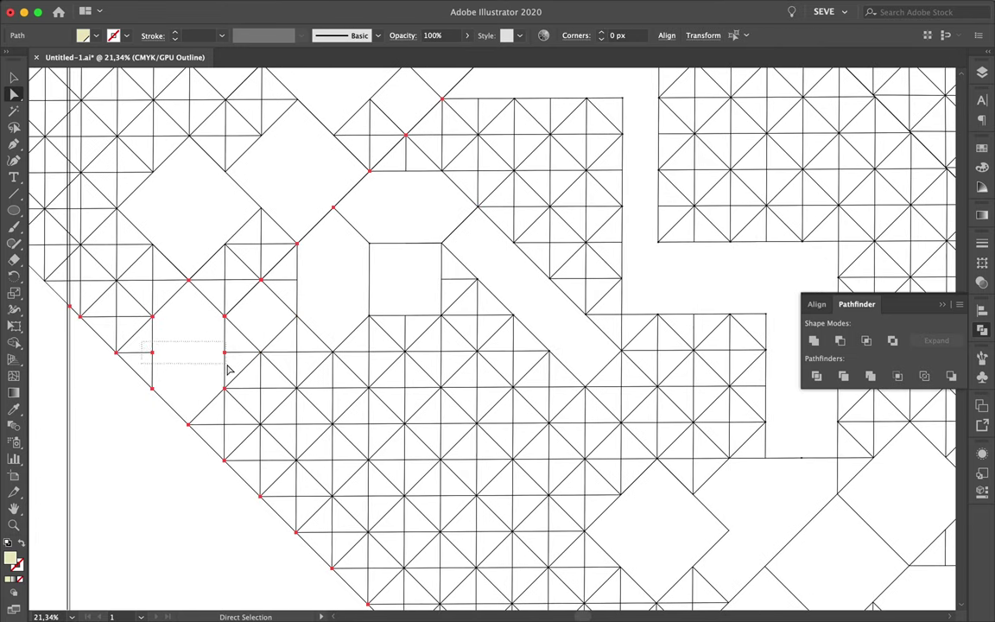
scroll(216, 328, "up", 5)
left_click(252, 251)
scroll(254, 254, "up", 3)
left_click(415, 358)
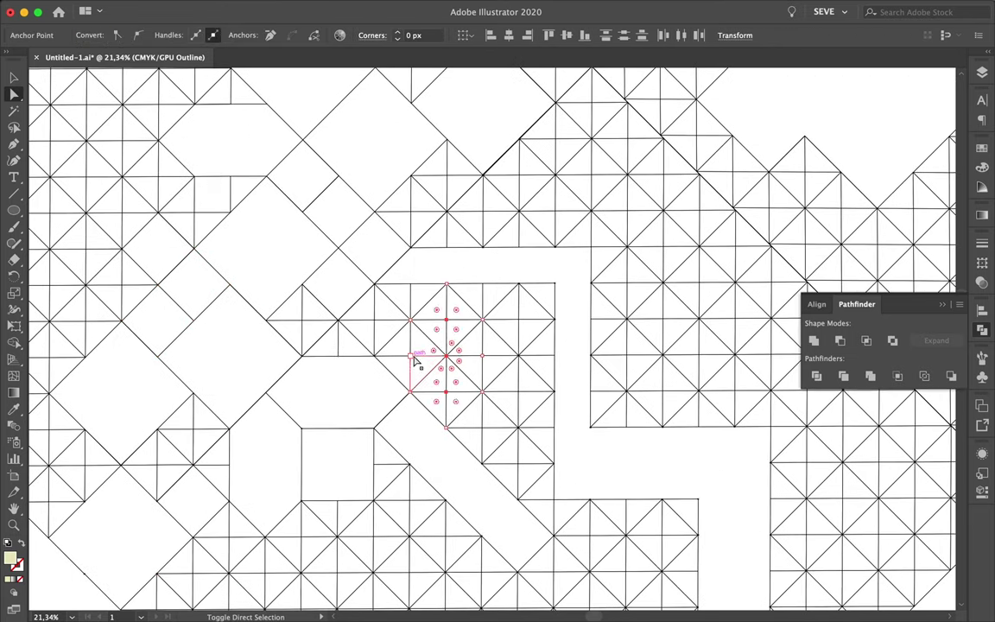
Add the inner lines of a lower diamond and neighbouring diamonds to the selection.
scroll(488, 365, "right", 2)
left_click(486, 419)
left_click(481, 489)
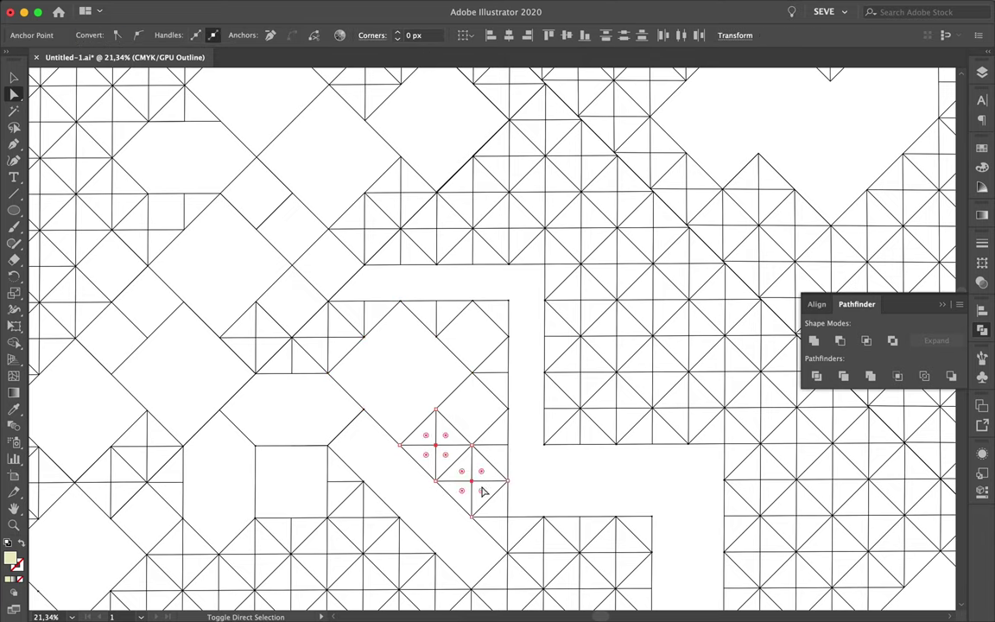
scroll(336, 316, "up", 5)
left_click(336, 316)
left_click(317, 367)
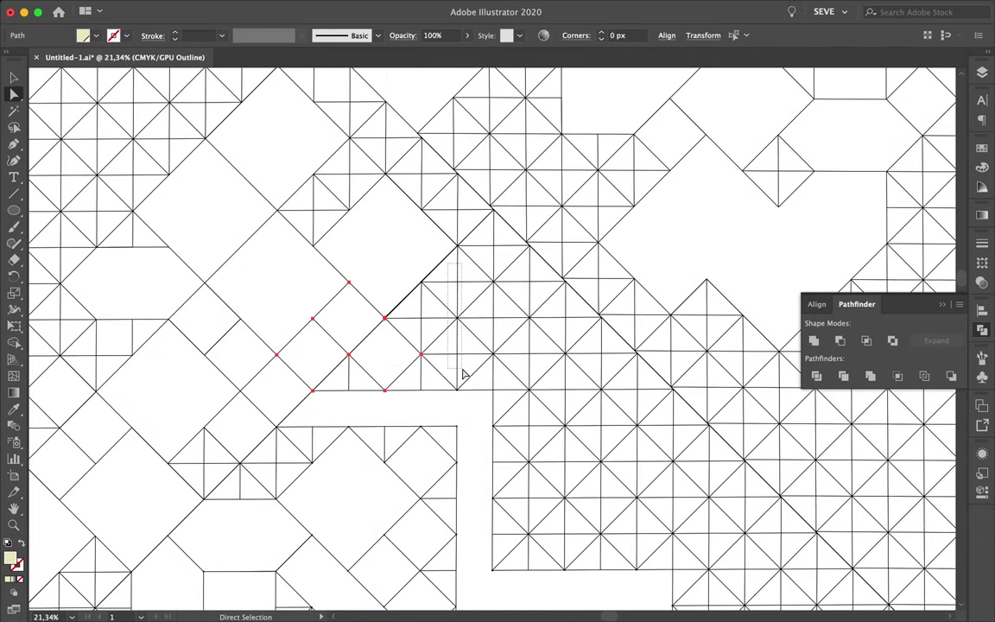
left_click_drag(463, 373, 463, 373)
Marquee another cluster of inner grid lines and delete the selection.
scroll(518, 294, "down", 3)
scroll(605, 276, "down", 2)
mouse_move(540, 278)
left_mouse_down()
mouse_move(577, 369)
mouse_move(638, 365)
left_mouse_up()
key("Delete")
scroll(591, 339, "up", 2)
Delete the middle diamond's inner lines and the next cluster of grid lines.
key("Delete")
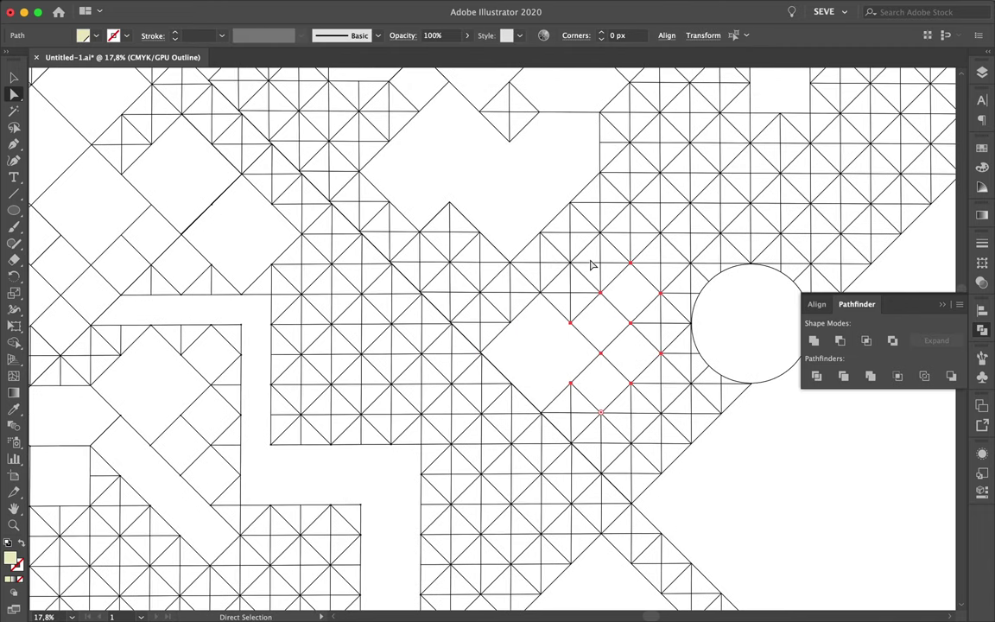
mouse_move(605, 275)
left_mouse_down()
mouse_move(590, 213)
mouse_move(678, 226)
left_mouse_up()
key("Delete")
scroll(635, 178, "up", 2)
key("Delete")
scroll(676, 224, "up", 2)
mouse_move(635, 262)
left_mouse_down()
mouse_move(690, 256)
mouse_move(640, 261)
left_mouse_up()
Clear another cluster, a diamond's inner lines, and grid lines near the arm's top.
scroll(676, 287, "up", 3)
scroll(677, 288, "right", 2)
key("Delete")
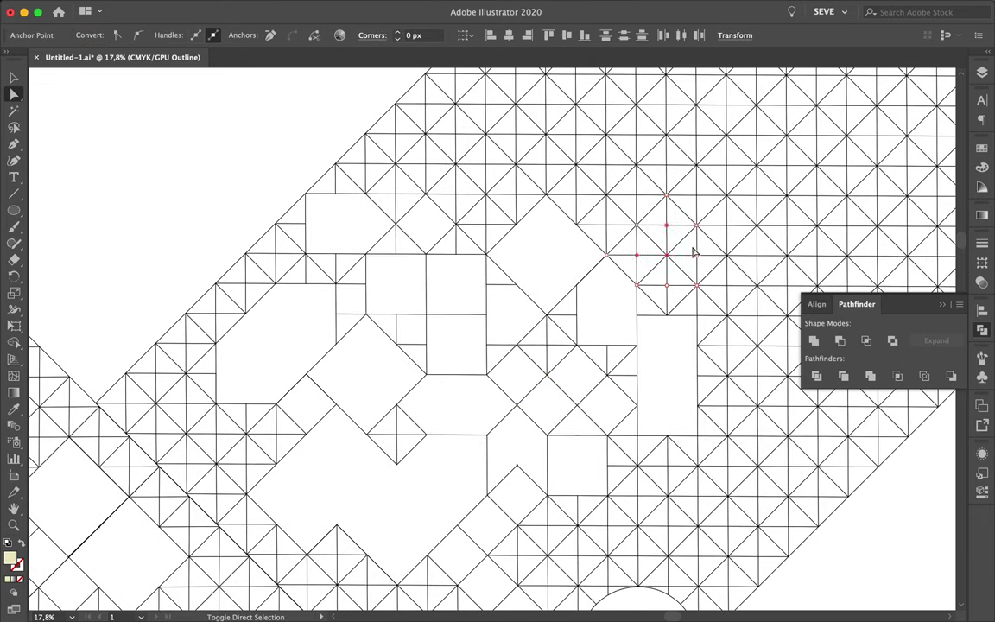
key("Delete")
scroll(672, 295, "up", 3)
scroll(672, 294, "left", 1)
scroll(677, 290, "down", 3)
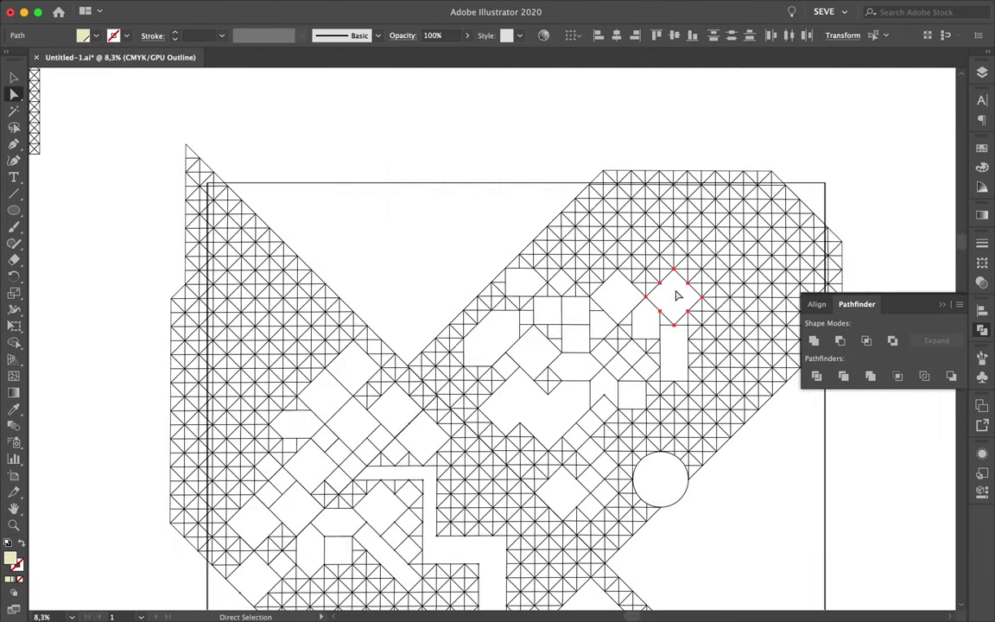
scroll(683, 216, "up", 3)
left_click_drag(743, 203, 691, 152)
key("Delete")
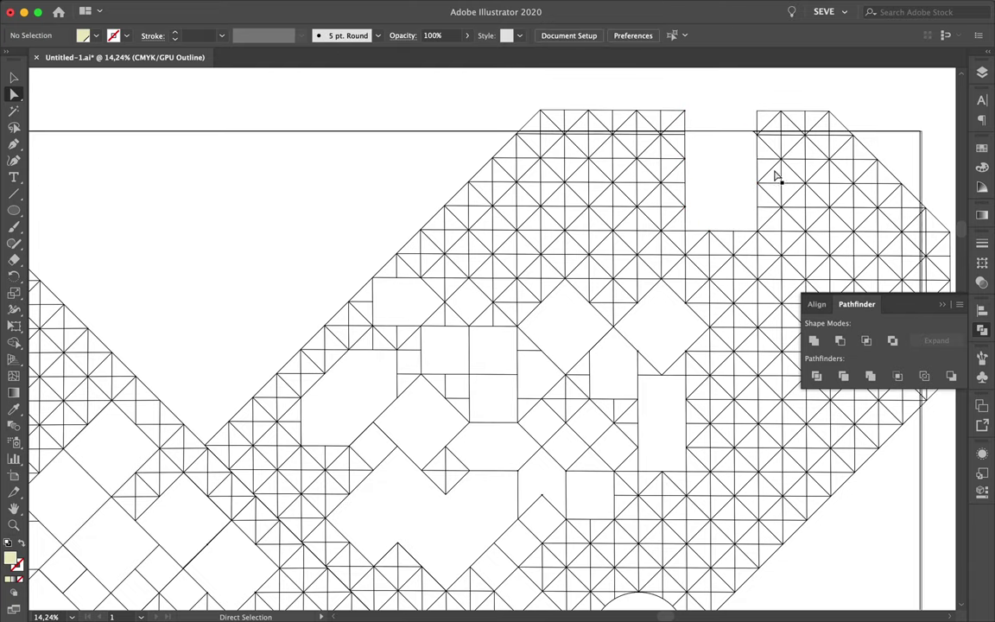
Empty a grid square's inner diagonals plus the lines above the gap and around the square.
scroll(775, 176, "up", 3)
left_click_drag(605, 143, 674, 259)
key("Delete")
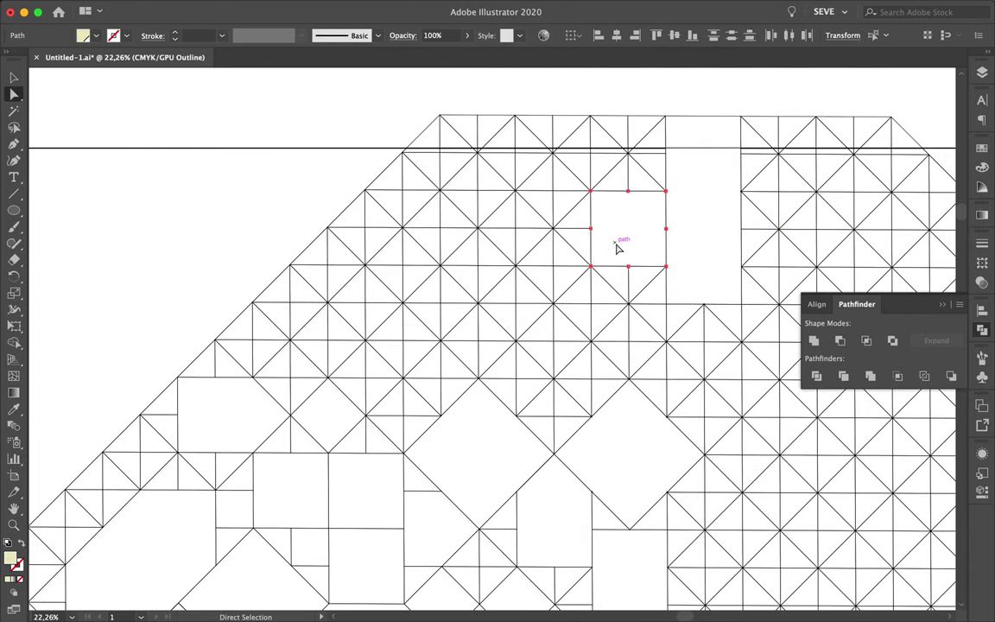
left_click_drag(633, 195, 655, 200)
key("Delete")
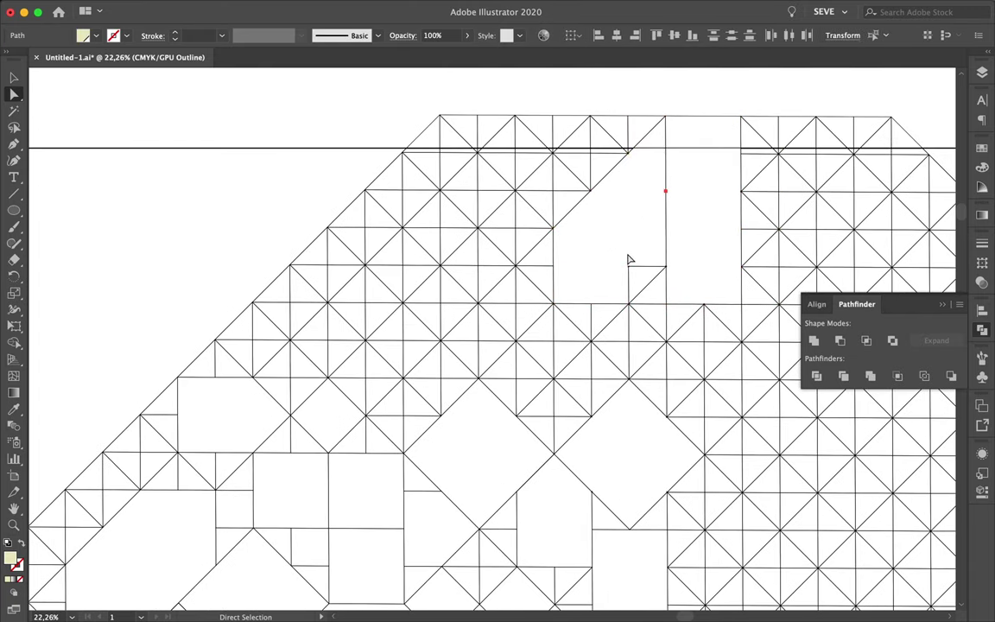
left_click_drag(565, 294, 547, 318)
key("Delete")
Delete grid lines to the lower left and a diamond's inner lines.
left_click_drag(524, 391, 474, 355)
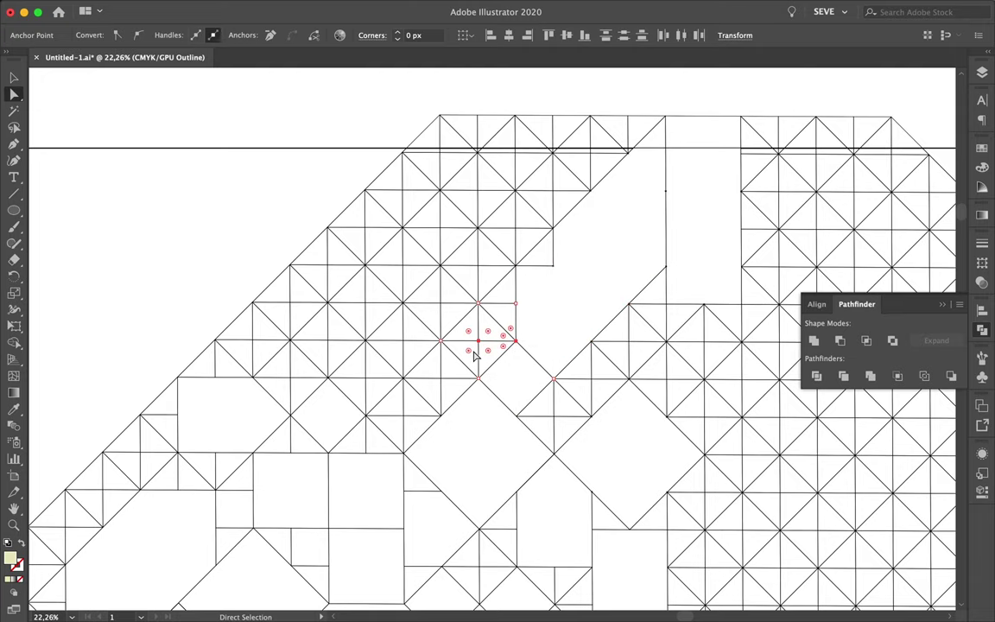
key("Delete")
left_click(535, 307)
scroll(544, 297, "down", 3)
left_click_drag(460, 306, 473, 324)
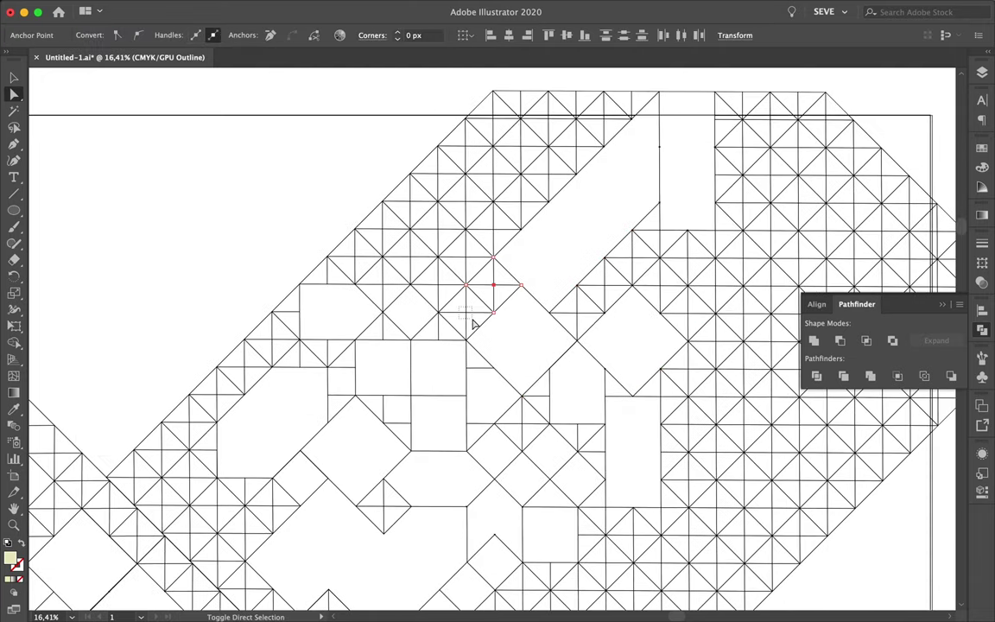
key("Delete")
Empty another grid diamond toward the arm's edge.
scroll(605, 218, "down", 2)
left_click(658, 265)
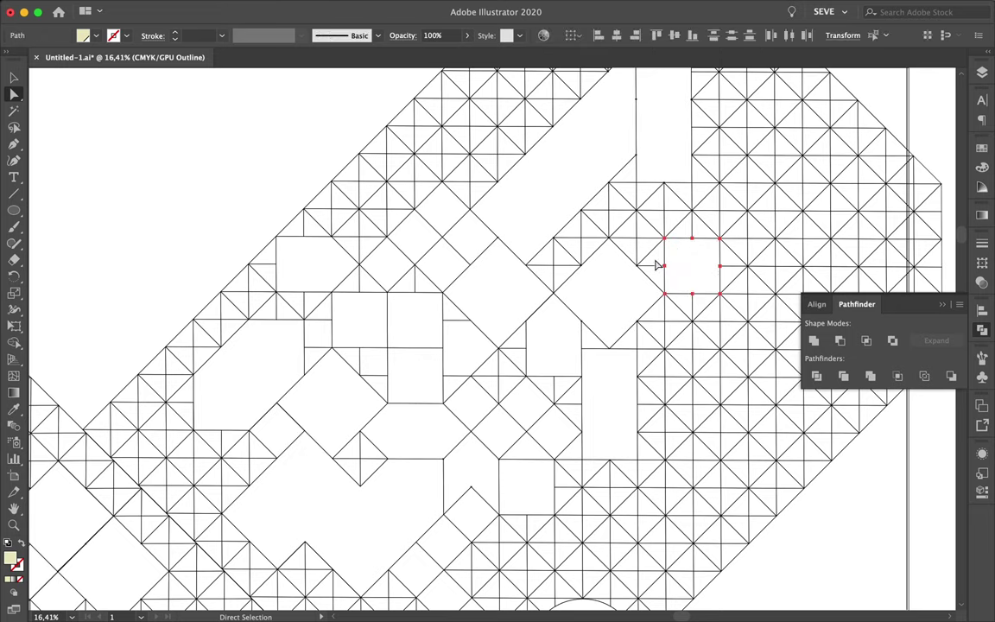
left_click_drag(686, 232, 704, 306)
key("Delete")
scroll(691, 285, "right", 3)
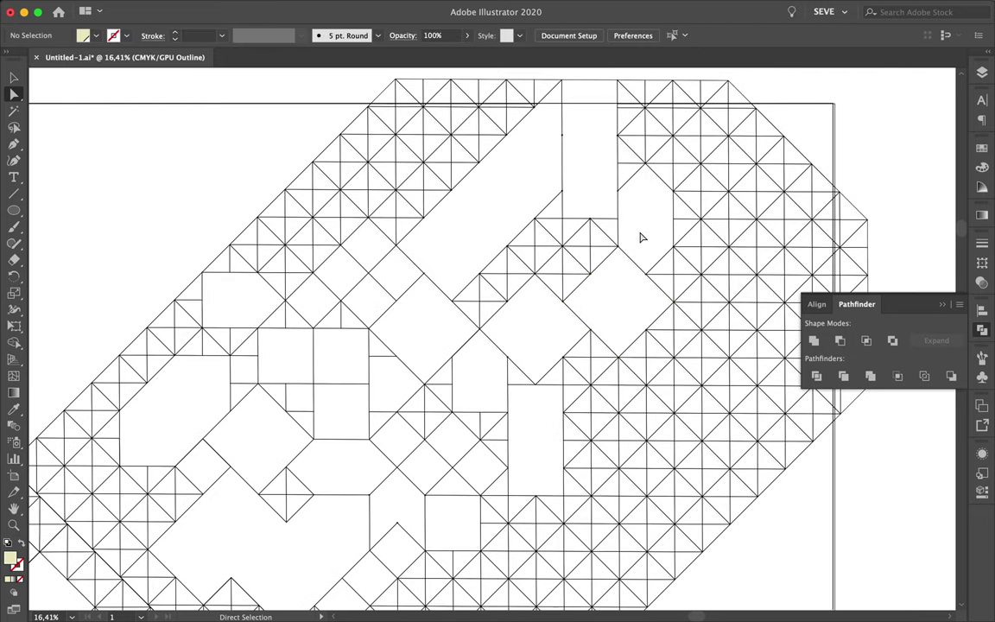
scroll(641, 237, "down", 3)
scroll(607, 402, "down", 3)
Delete a square's inner cross lines and a rectangle's inner diagonals.
key("Delete")
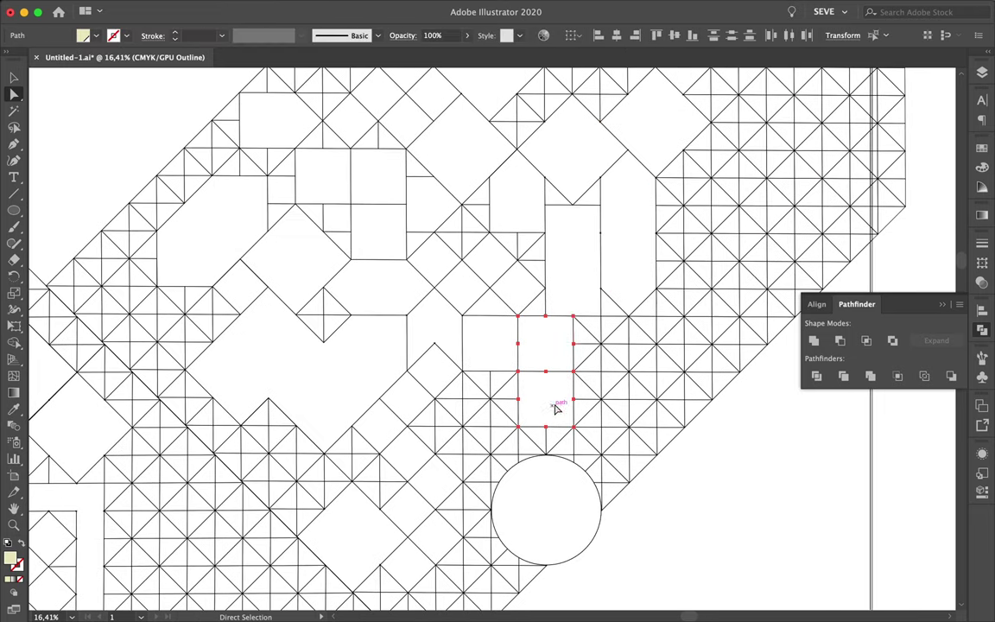
key("Delete")
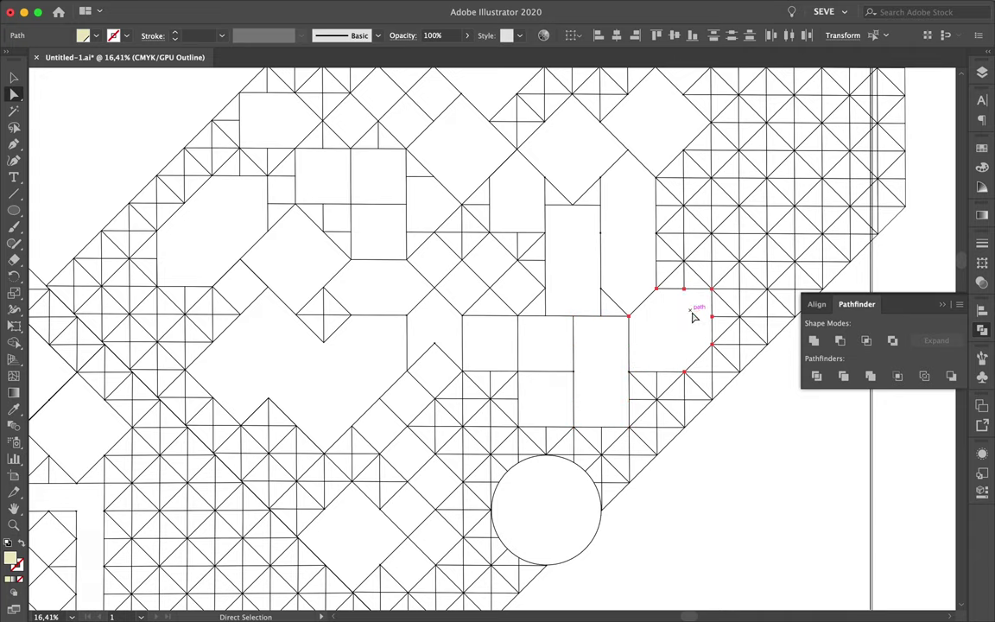
scroll(730, 264, "up", 2)
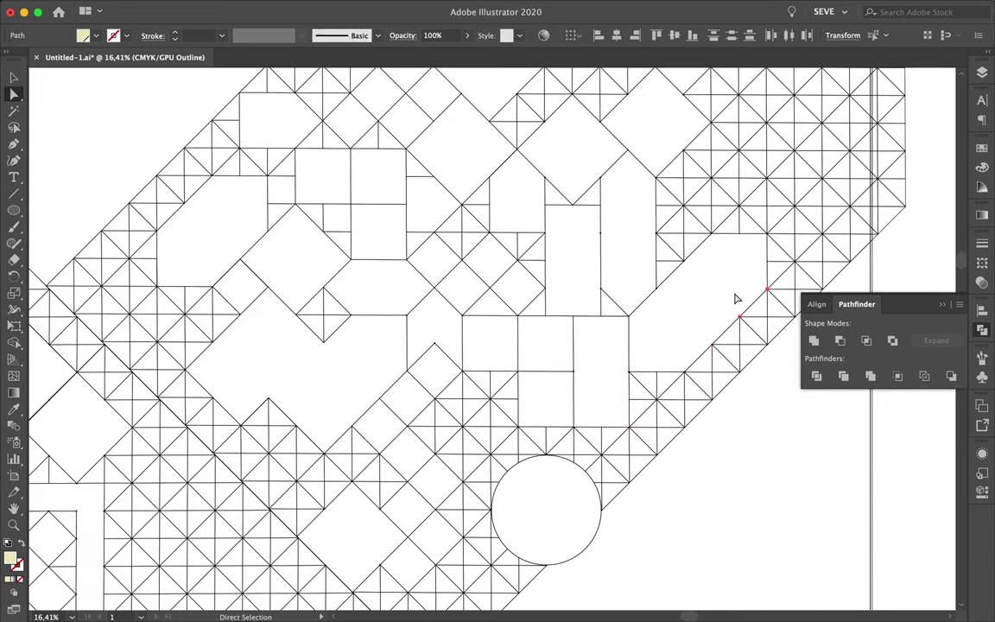
scroll(736, 295, "down", 2)
scroll(735, 296, "left", 2)
scroll(755, 218, "up", 2)
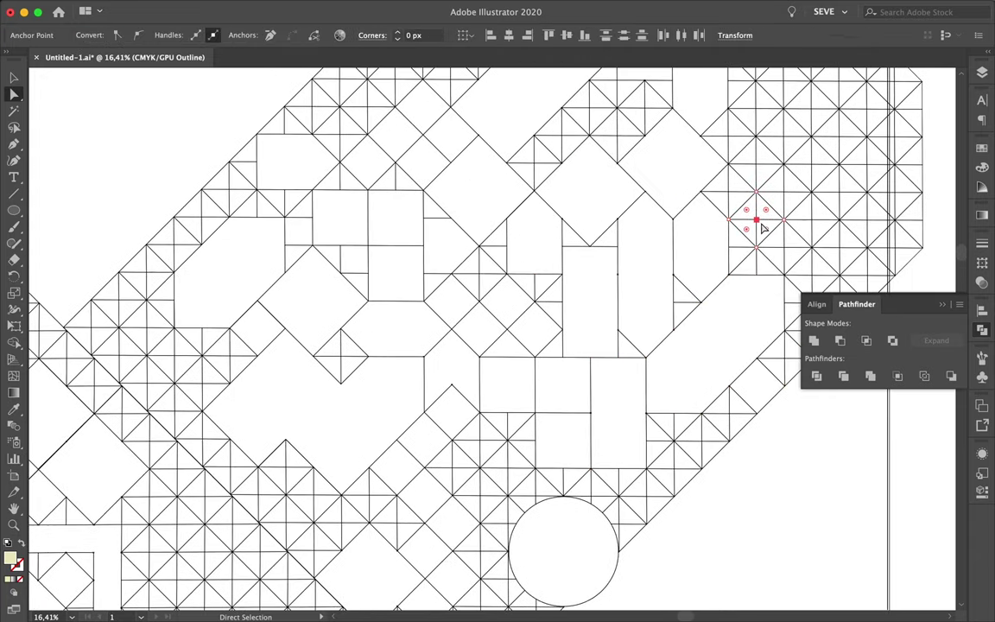
scroll(755, 217, "down", 5)
scroll(584, 309, "up", 5)
Delete grid points near the arm's right edge to open a vertical channel.
scroll(584, 309, "down", 5)
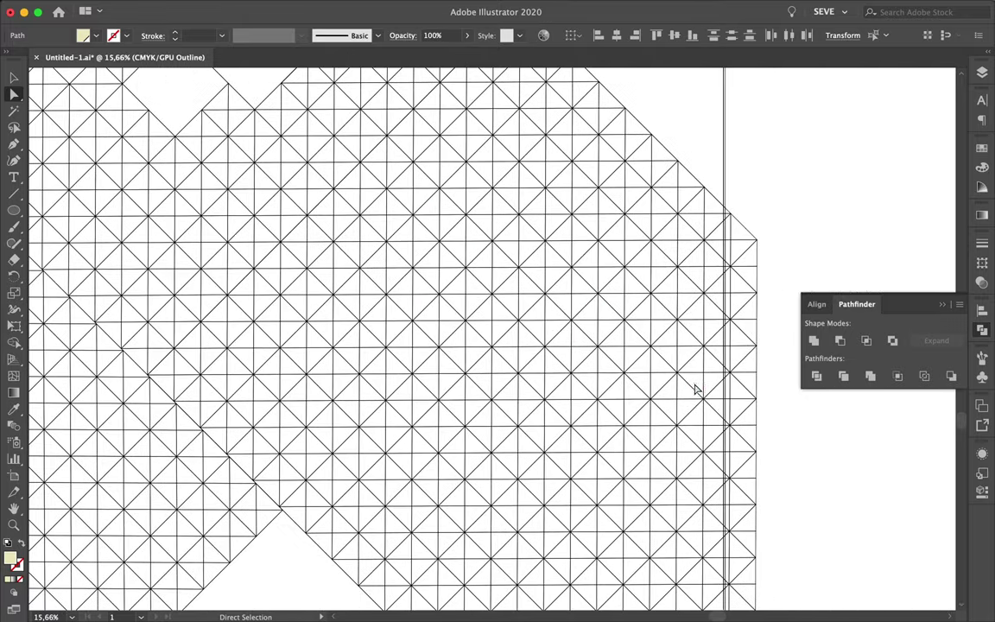
left_click_drag(695, 391, 715, 432)
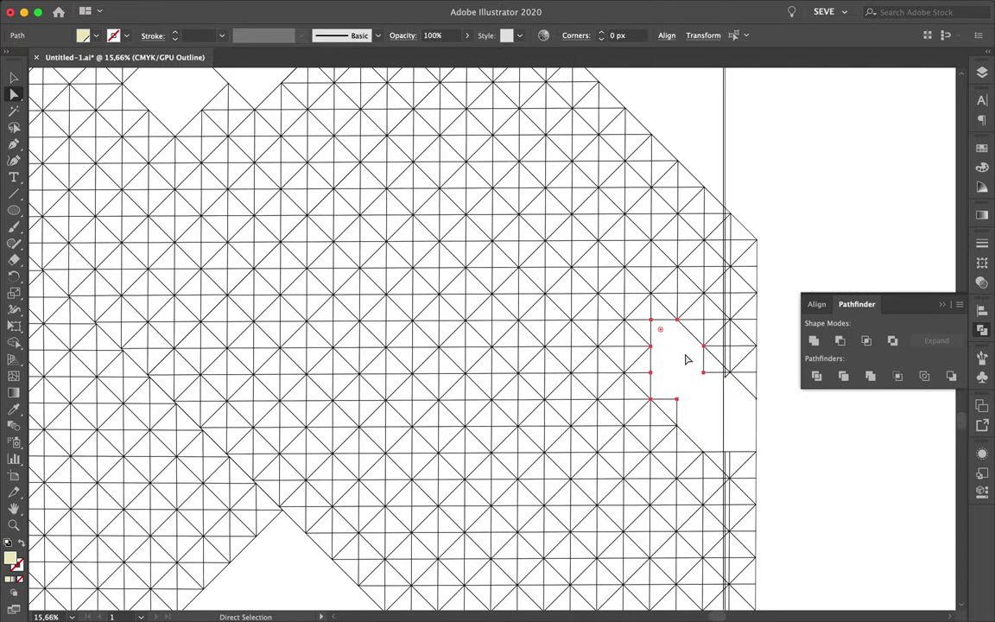
left_click_drag(635, 316, 688, 413)
key("Delete")
left_click_drag(640, 333, 668, 388)
key("Delete")
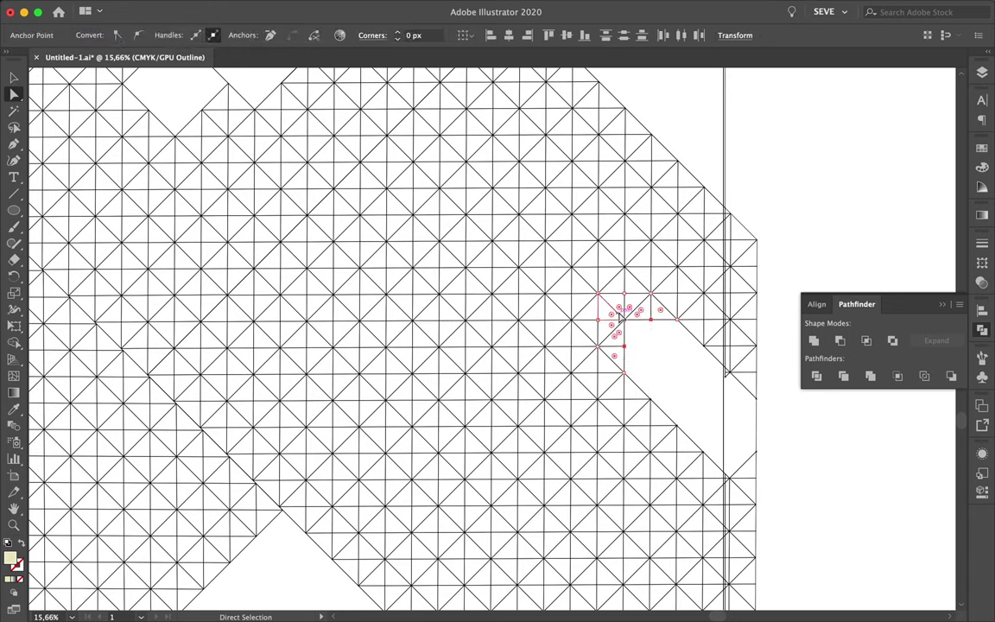
Widen the gap, then cut a hexagonal hole and enlarge it into a diamond.
left_click_drag(562, 251, 622, 289)
key("Delete")
left_click(587, 277)
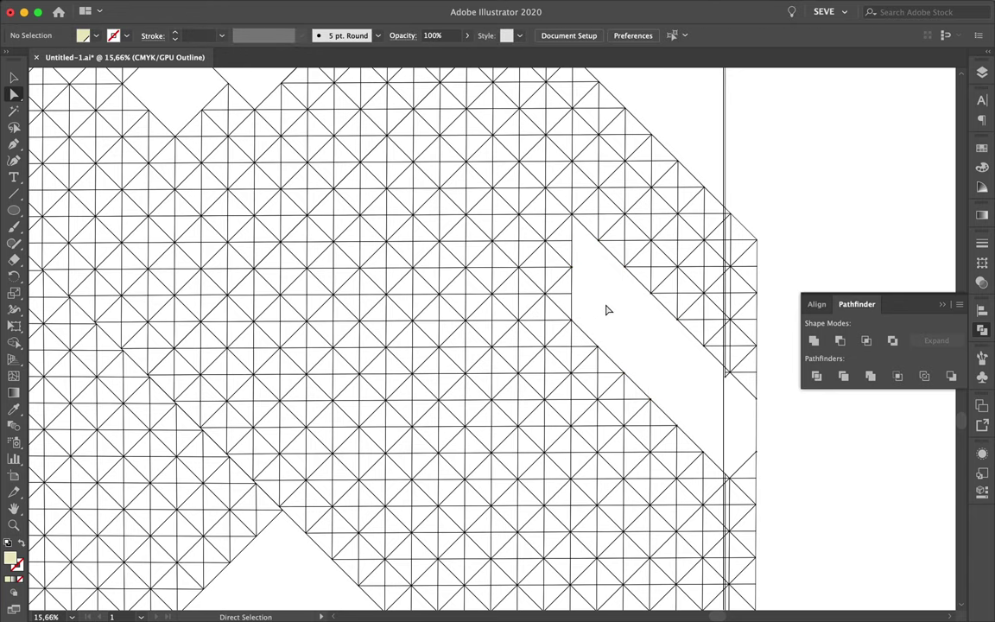
scroll(604, 308, "left", 3)
left_click_drag(499, 393, 513, 467)
key("Delete")
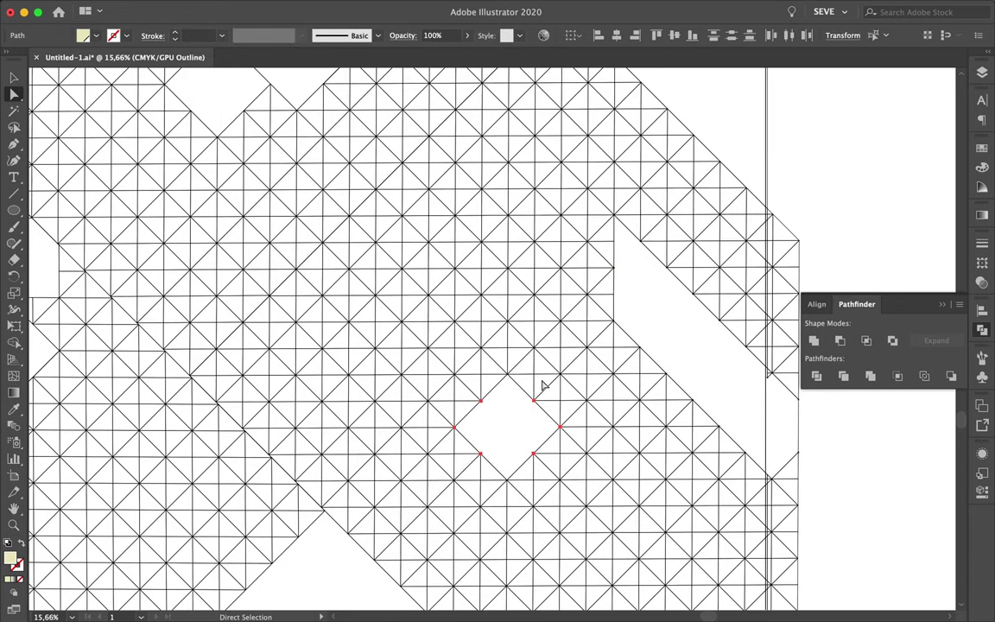
left_click_drag(531, 343, 589, 403)
key("Delete")
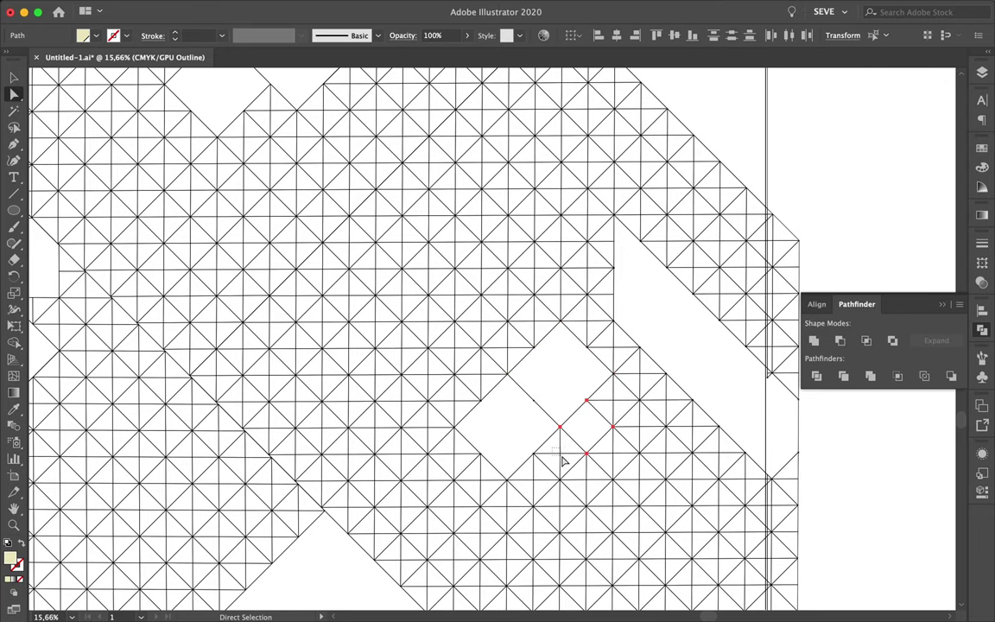
Extend the hole downward and widen it to the right by deleting points.
scroll(563, 463, "down", 3)
scroll(563, 462, "right", 2)
left_click_drag(482, 413, 505, 493)
key("Delete")
left_click_drag(543, 421, 557, 517)
key("Delete")
Delete grid points below the hexagonal hole to extend it further down.
scroll(553, 535, "down", 3)
scroll(553, 535, "left", 1)
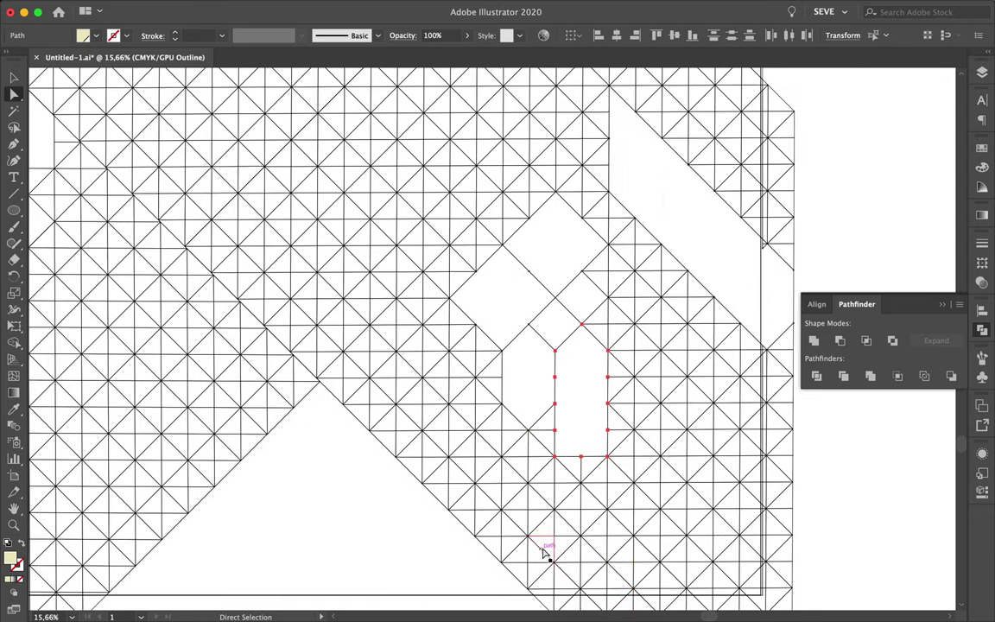
left_click_drag(571, 465, 586, 538)
key("Delete")
scroll(585, 537, "down", 3)
scroll(609, 433, "up", 2)
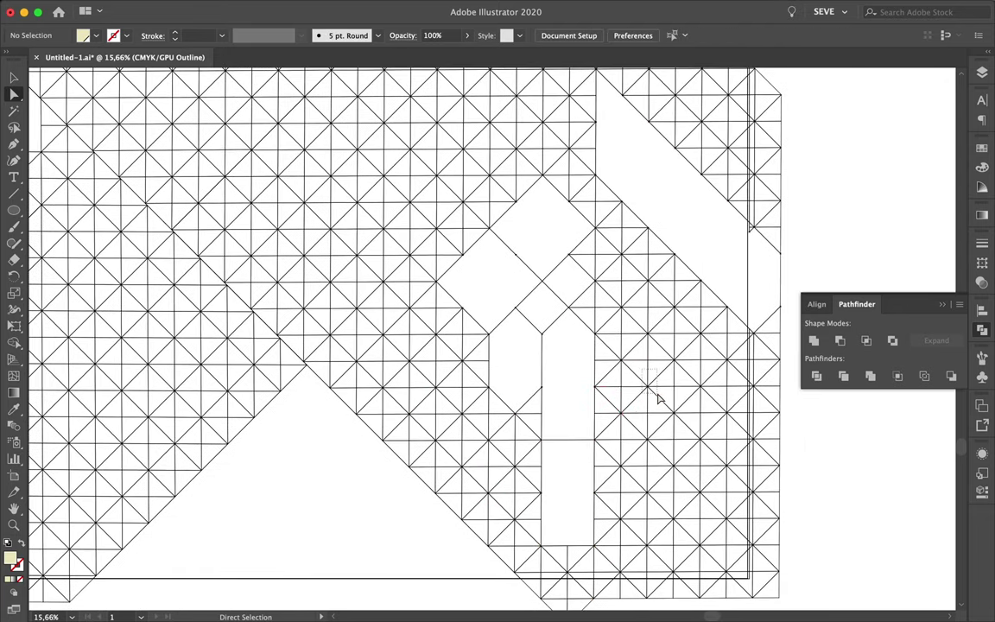
Open a new diamond hole and widen it by removing points above it.
left_click_drag(656, 398, 653, 396)
key("Delete")
left_click_drag(702, 338, 734, 346)
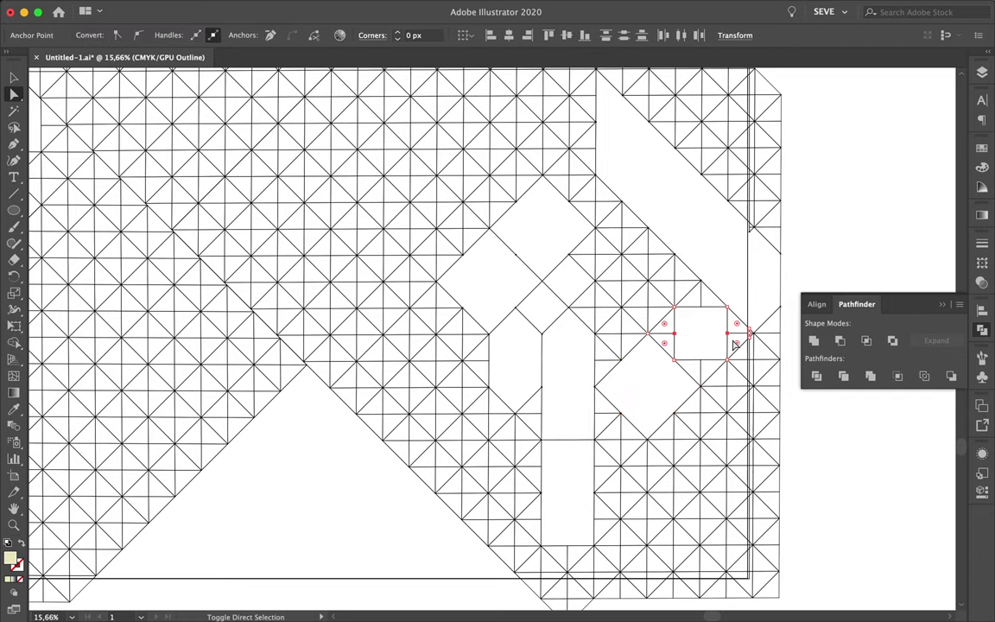
key("Delete")
left_click_drag(700, 273, 593, 333)
key("Delete")
Delete two small diamonds of grid points and select a block of points to remove.
scroll(511, 352, "up", 1)
scroll(511, 352, "left", 2)
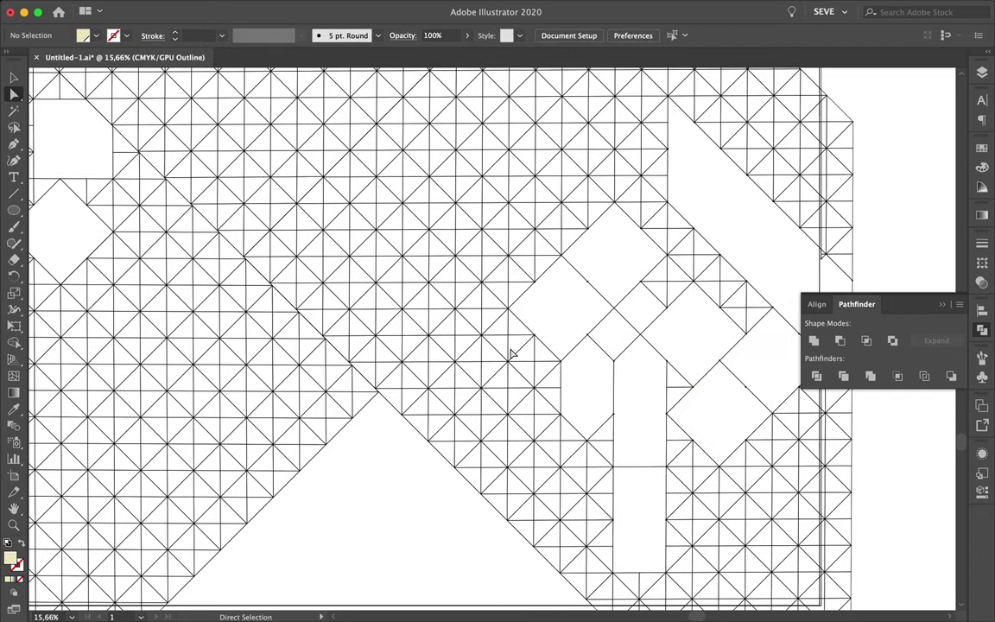
left_click_drag(510, 352, 507, 356)
key("Delete")
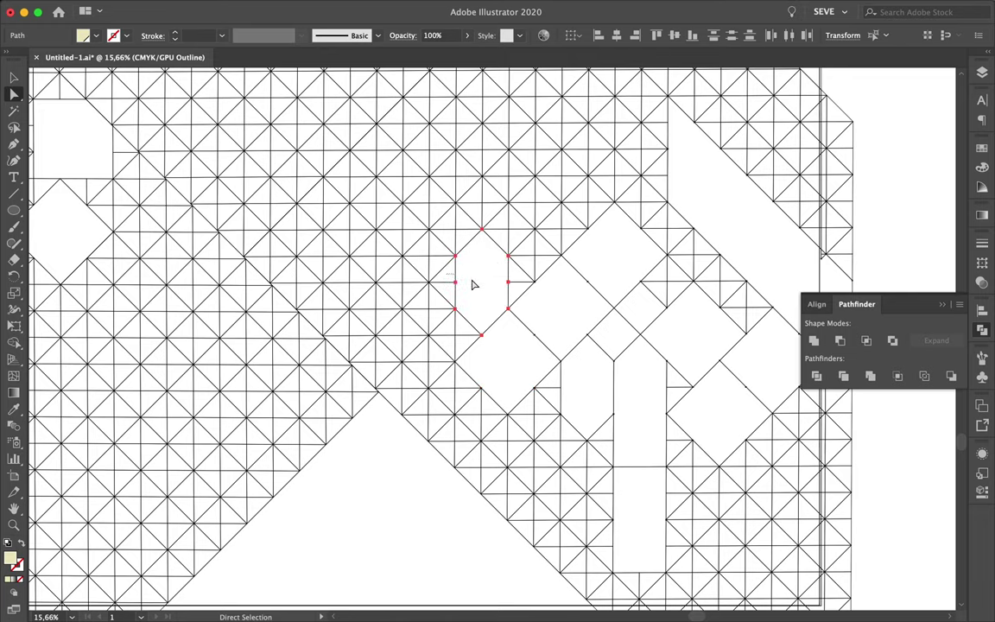
scroll(518, 245, "right", 1)
left_click_drag(517, 244, 529, 281)
key("Delete")
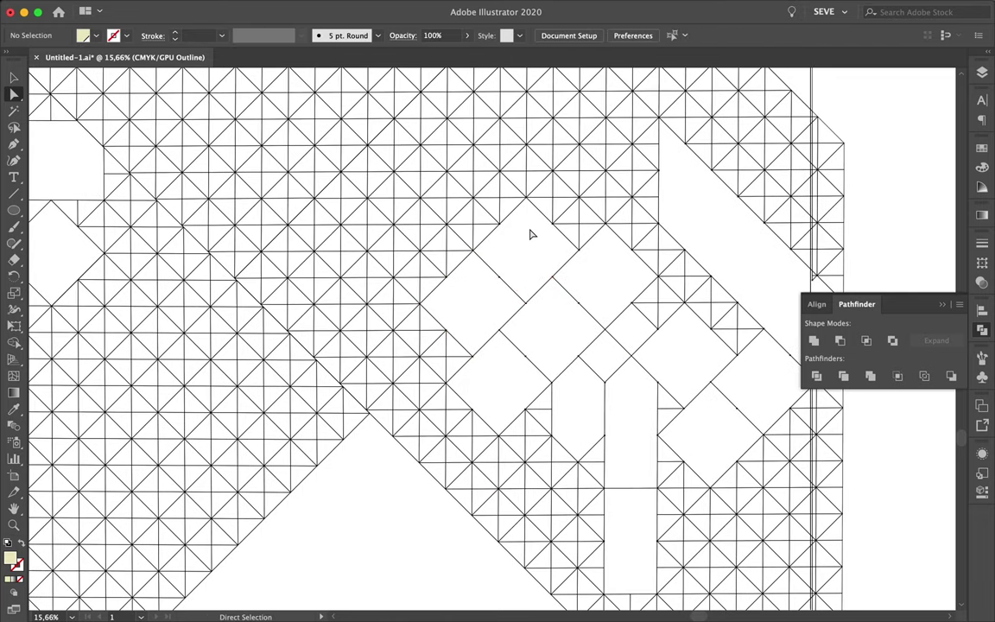
scroll(533, 229, "up", 2)
left_click_drag(308, 283, 408, 371)
Delete grid anchors around the existing hole, widening it into a large blank diamond.
key("Delete")
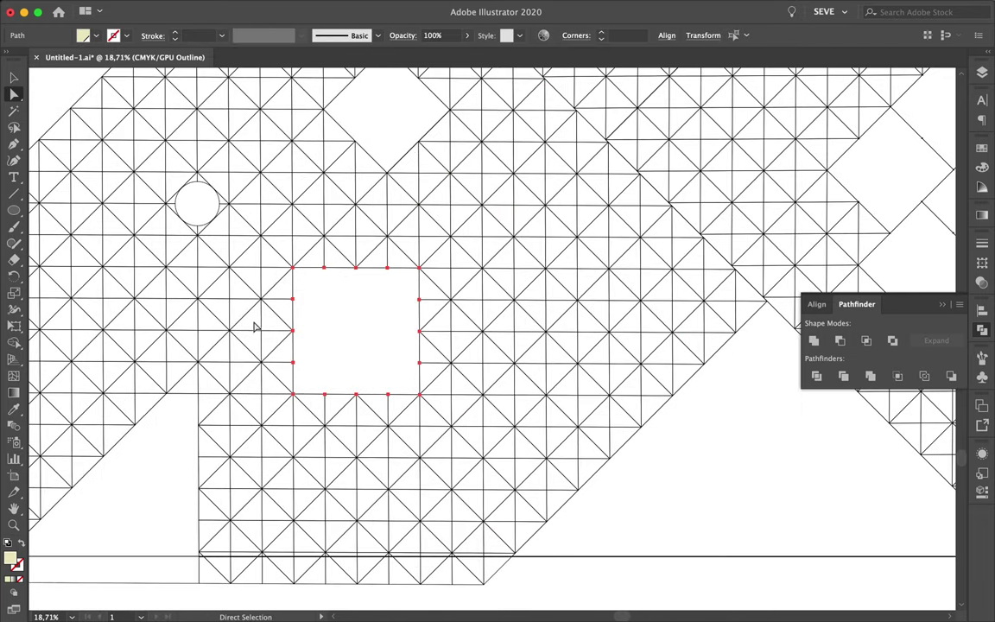
key("Delete")
left_click(289, 366)
key("Delete")
key("Delete")
left_click_drag(343, 223, 363, 253)
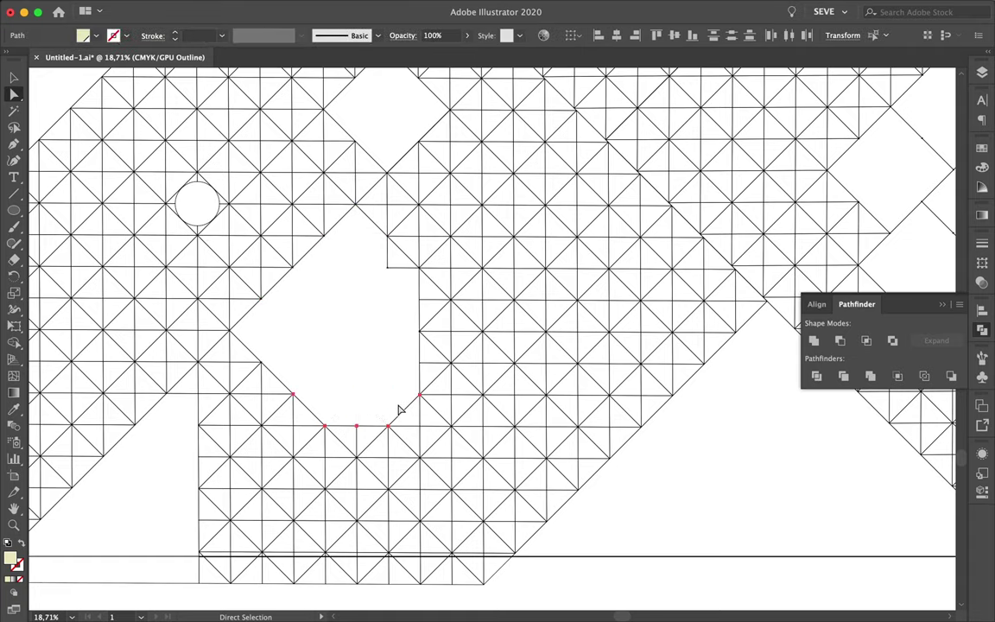
key("Delete")
left_click_drag(406, 328, 438, 373)
key("Delete")
left_click(421, 277)
Remove two diagonal strips of grid anchors, leaving rows of blank squares.
key("Delete")
left_click_drag(367, 186, 455, 270)
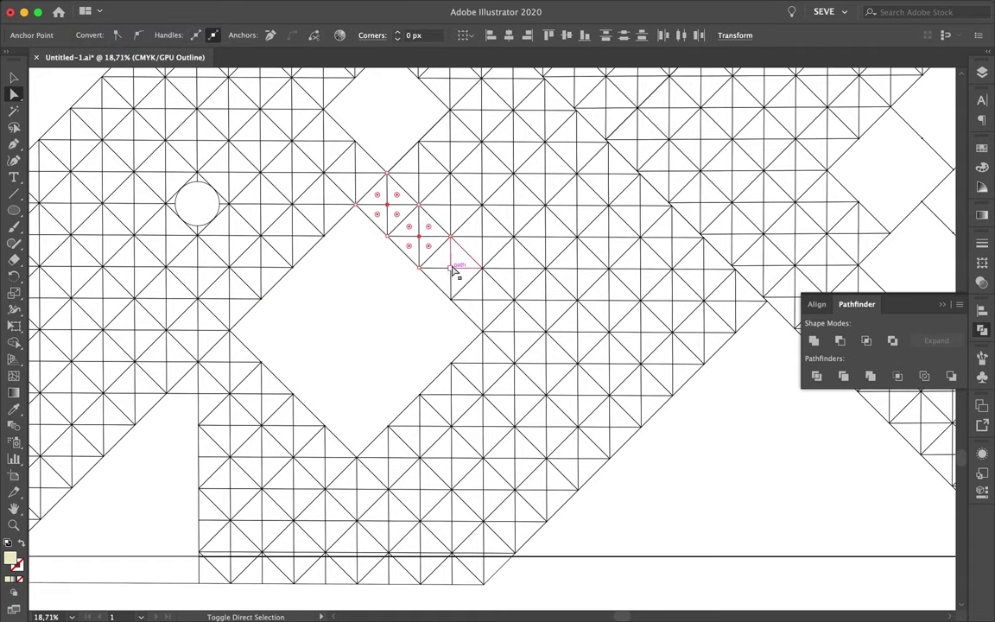
key("Delete")
scroll(363, 329, "up", 2)
left_click_drag(226, 328, 245, 345)
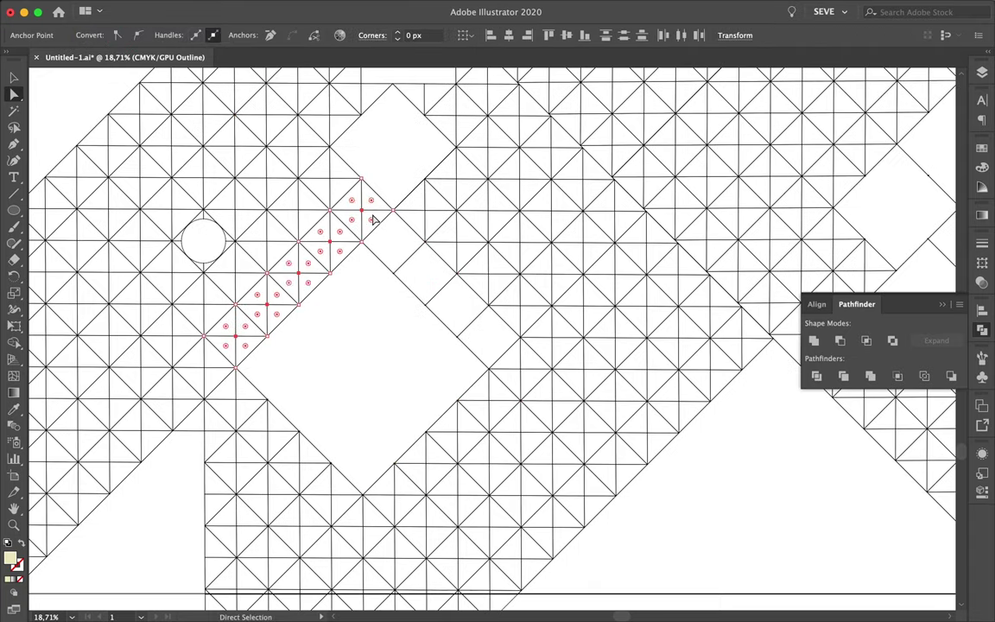
key("Delete")
scroll(328, 190, "up", 2)
left_click_drag(280, 155, 318, 200)
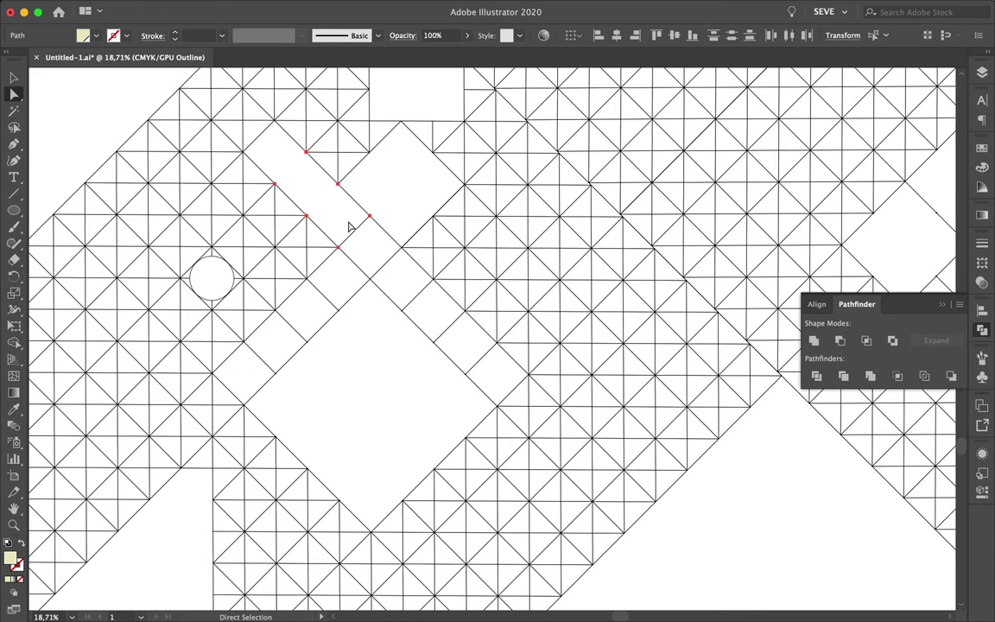
key("Delete")
Clear a diamond ring of anchors and the anchors around a neighbouring blank cell.
scroll(349, 225, "down", 3)
left_click_drag(373, 273, 411, 308)
scroll(389, 288, "up", 3)
scroll(403, 233, "down", 3)
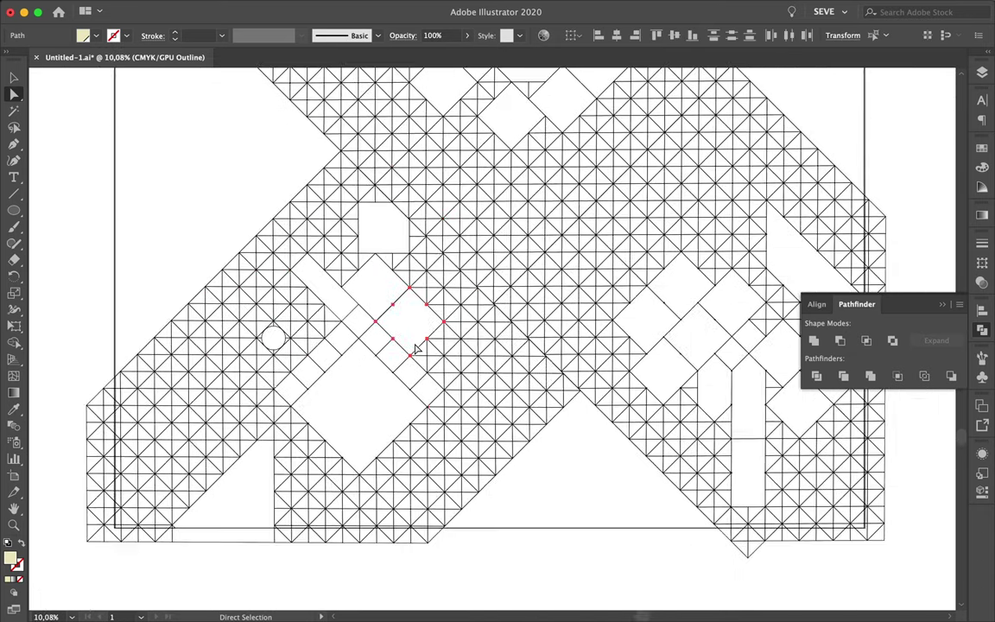
key("Delete")
scroll(415, 348, "up", 2)
left_click_drag(369, 253, 392, 276)
key("Delete")
Empty the diamond above and a small nearby diamond of their inner segments.
scroll(432, 285, "up", 3)
left_click_drag(393, 367, 473, 257)
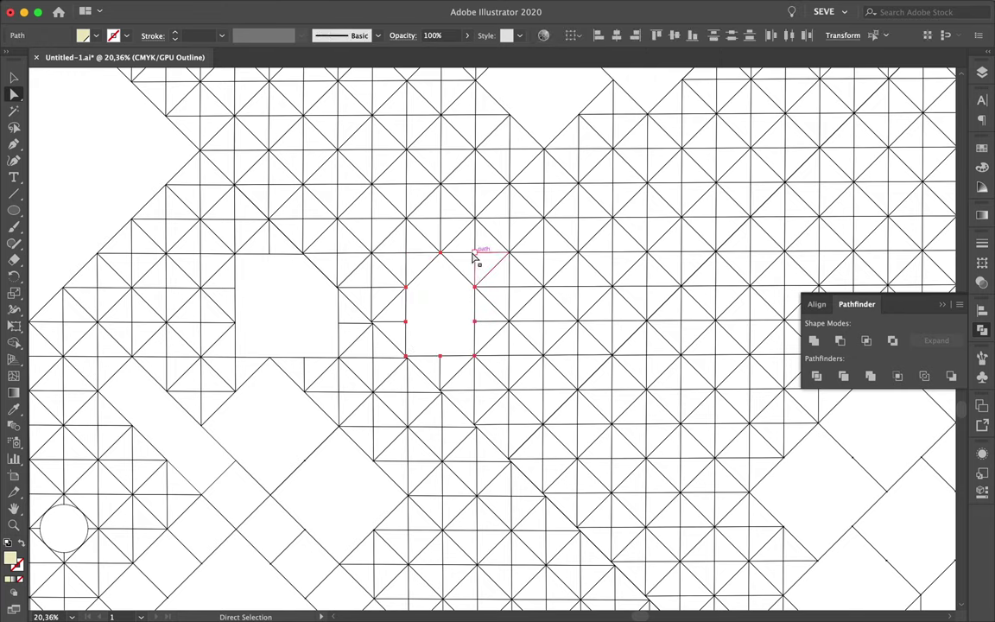
left_click_drag(423, 197, 463, 260)
key("Delete")
scroll(515, 226, "up", 1)
scroll(406, 355, "up", 2)
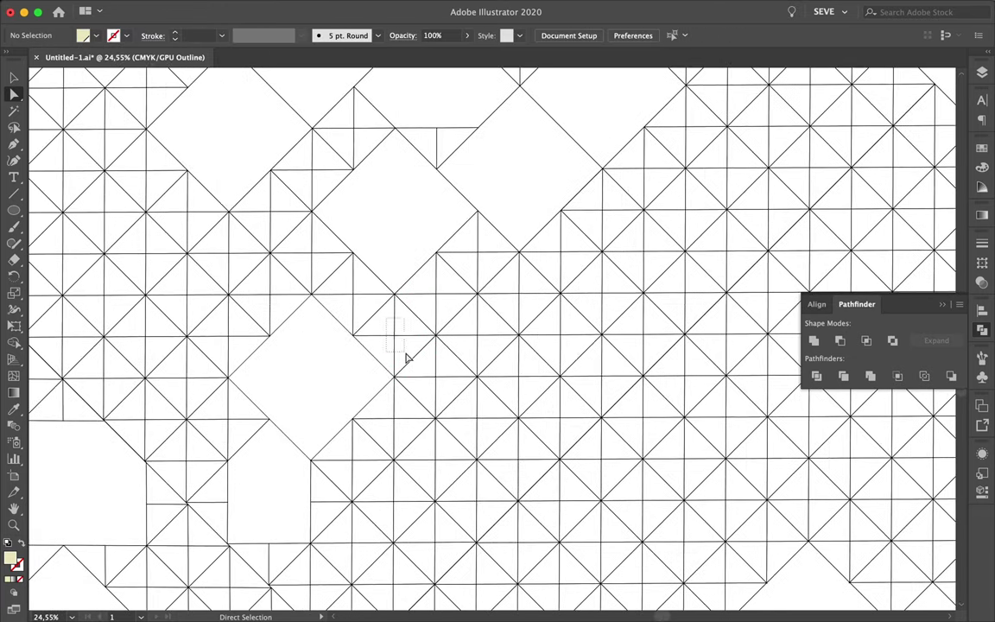
left_click_drag(406, 350, 484, 261)
left_click_drag(501, 311, 537, 275)
key("Delete")
Delete inner segments to form a tall blank hexagon and empty another diamond.
scroll(609, 221, "down", 2)
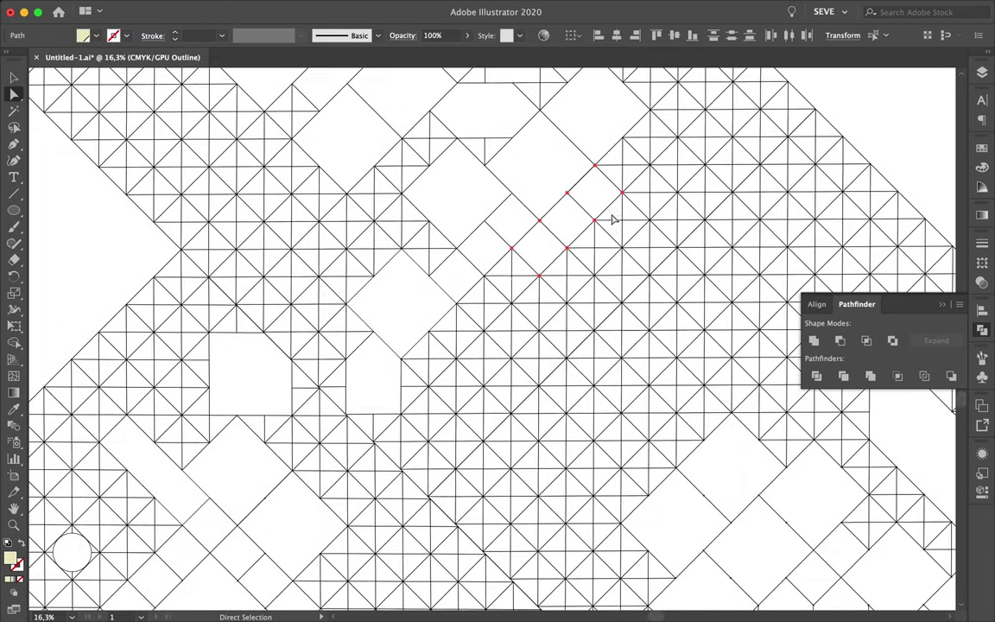
scroll(546, 313, "up", 1)
key("Delete")
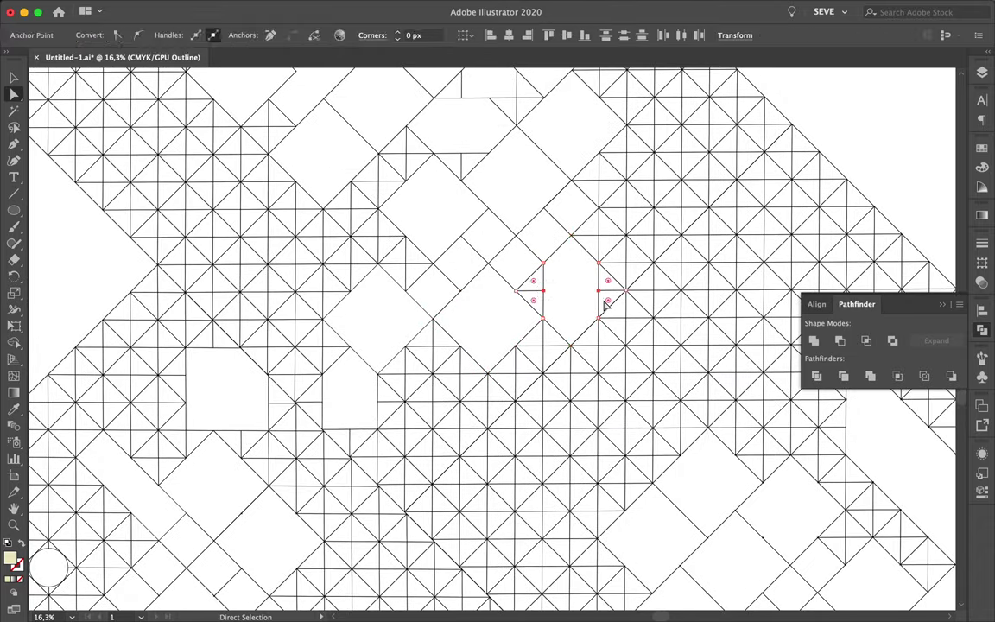
scroll(560, 314, "up", 1)
key("Delete")
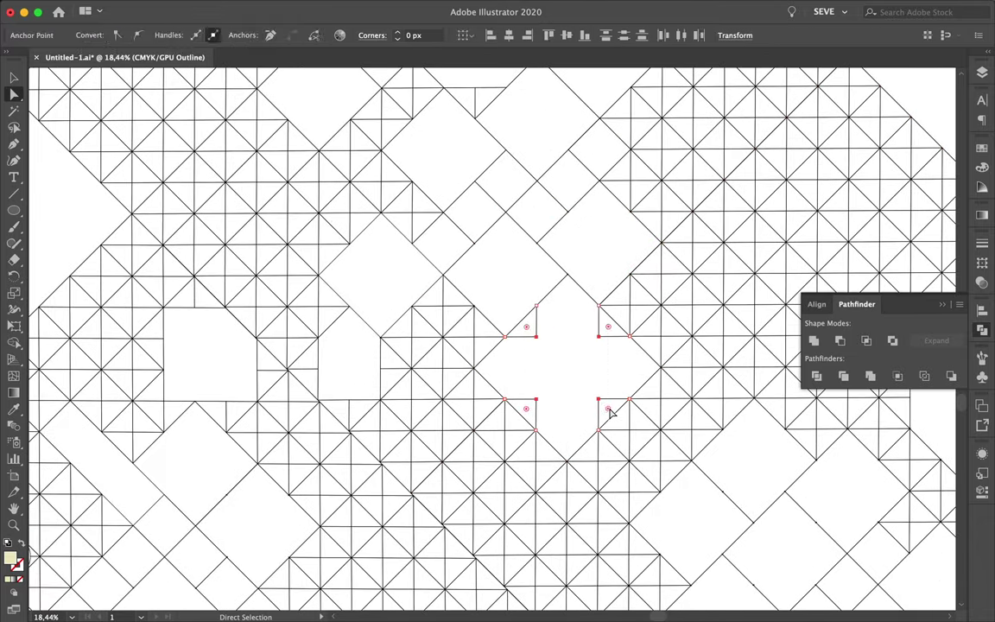
scroll(573, 393, "down", 1)
key("Delete")
scroll(613, 377, "up", 2)
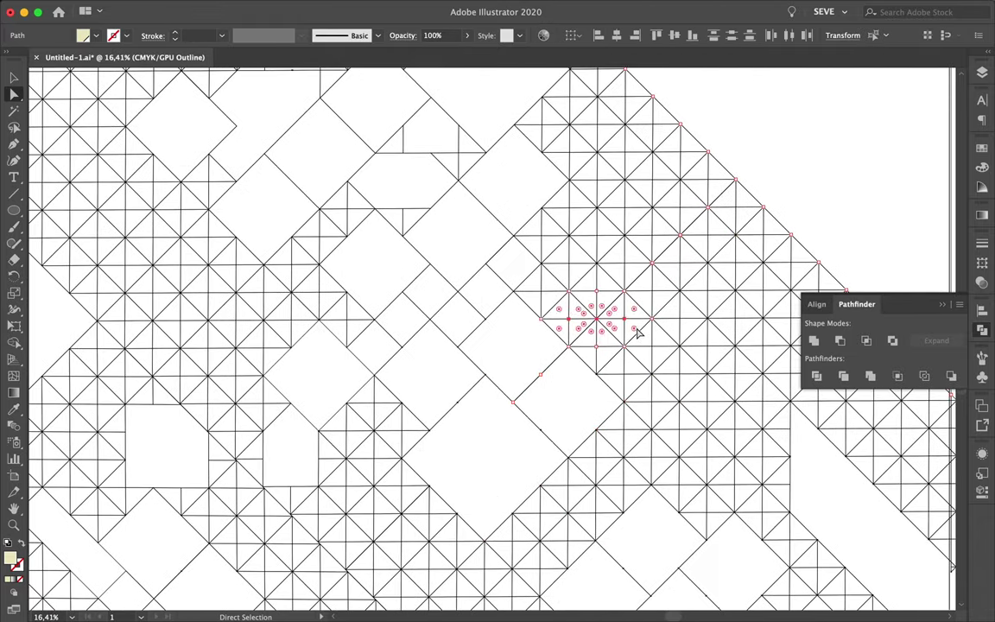
key("Delete")
Remove more anchors beside the vertical hexagon, clearing another diamond on the right.
left_click(570, 267)
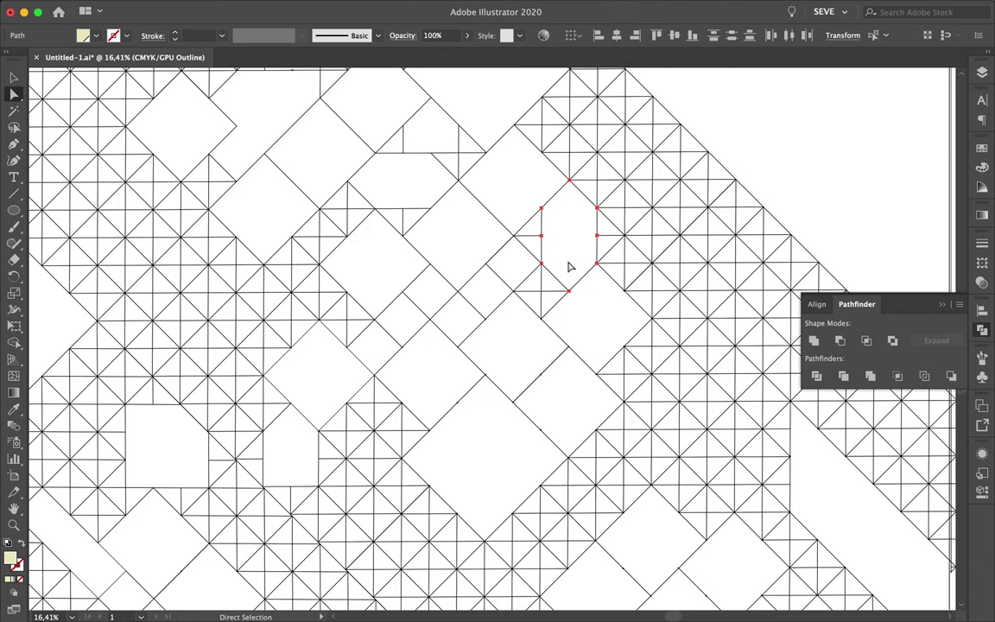
left_click(624, 208)
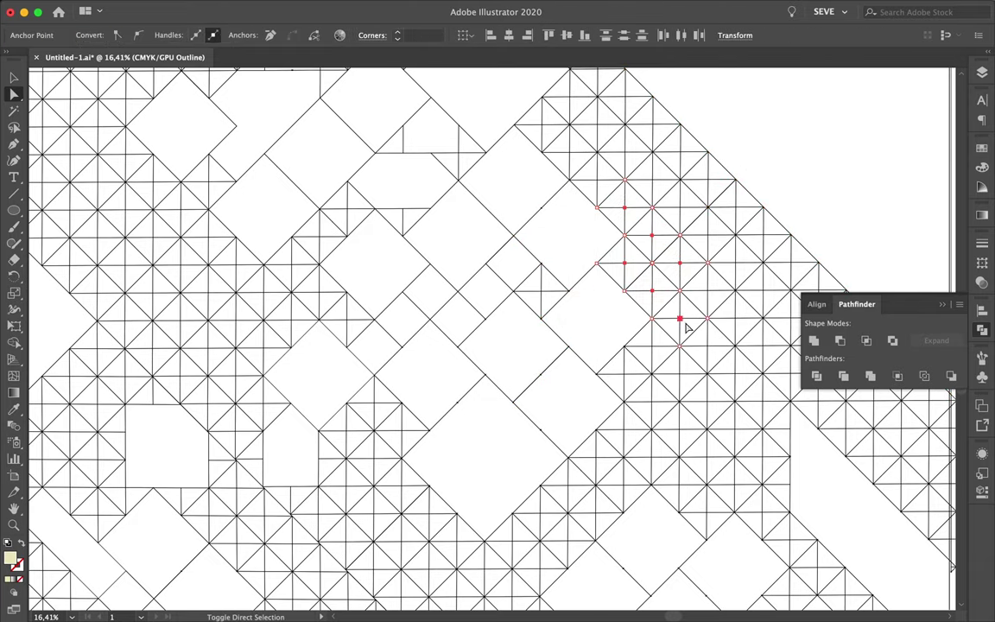
scroll(687, 326, "down", 1)
scroll(673, 280, "up", 2)
scroll(673, 280, "up", 1)
key("Delete")
left_click(630, 319)
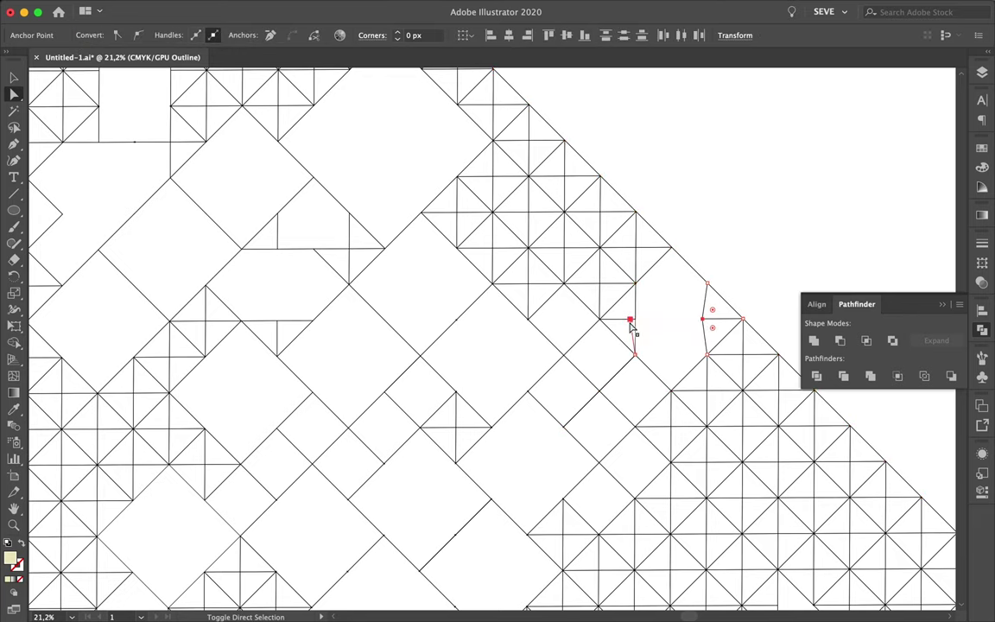
key("Delete")
Clear the inner segments of the left diamond and the diamonds up and to its right.
scroll(262, 277, "down", 1)
left_click(262, 277)
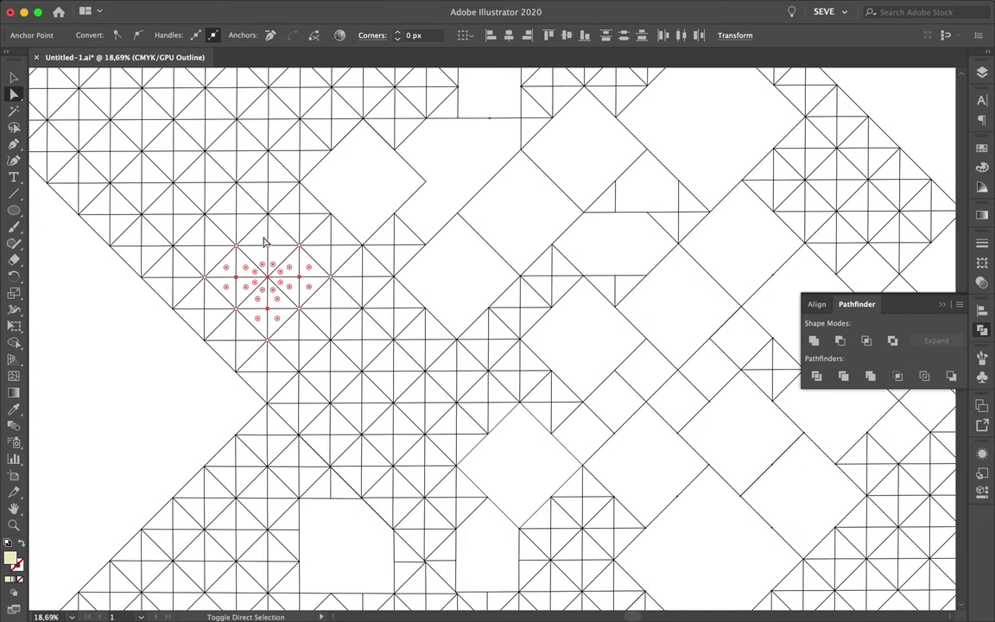
key("Delete")
mouse_move(292, 206)
left_mouse_down()
mouse_move(354, 273)
mouse_move(346, 318)
left_mouse_up()
scroll(333, 328, "up", 5)
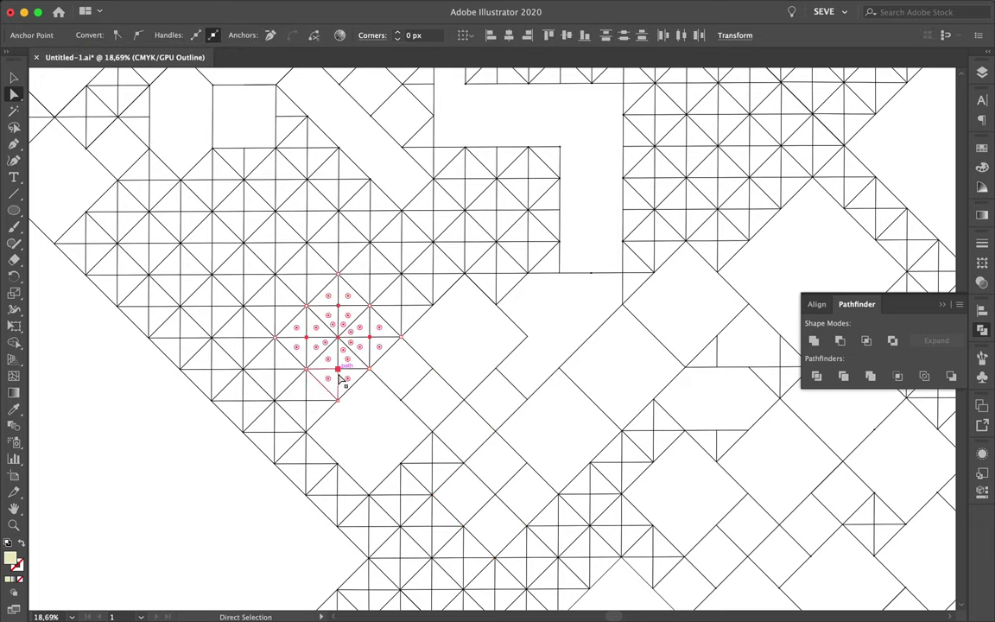
key("Delete")
left_click_drag(337, 194, 393, 302)
key("Delete")
scroll(442, 278, "down", 5)
Delete two clusters of grid segments near the top-left of the X.
scroll(456, 240, "up", 4)
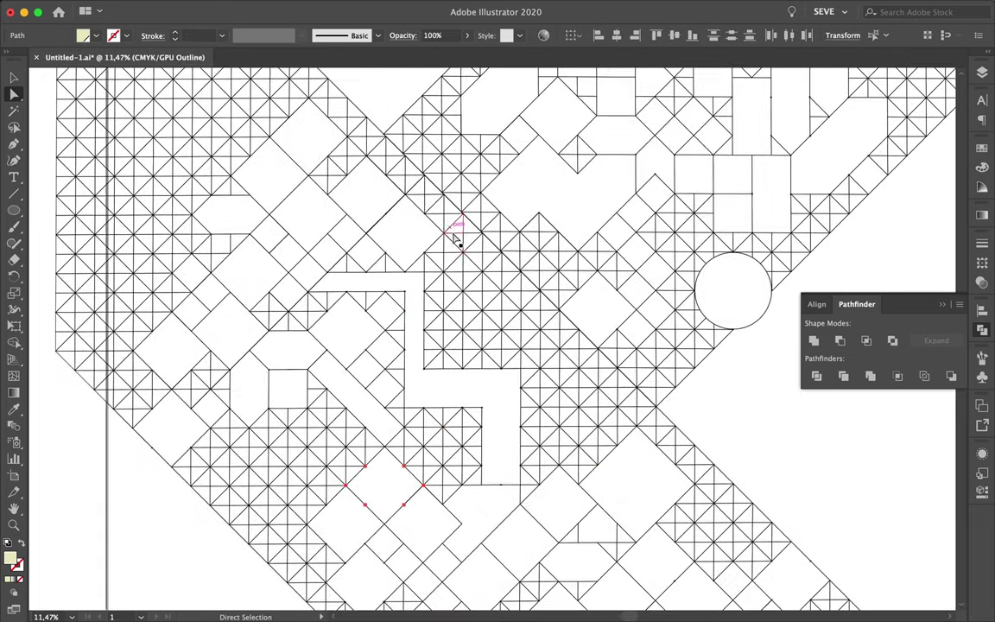
scroll(455, 239, "up", 5)
scroll(460, 224, "left", 3)
left_click_drag(222, 100, 239, 141)
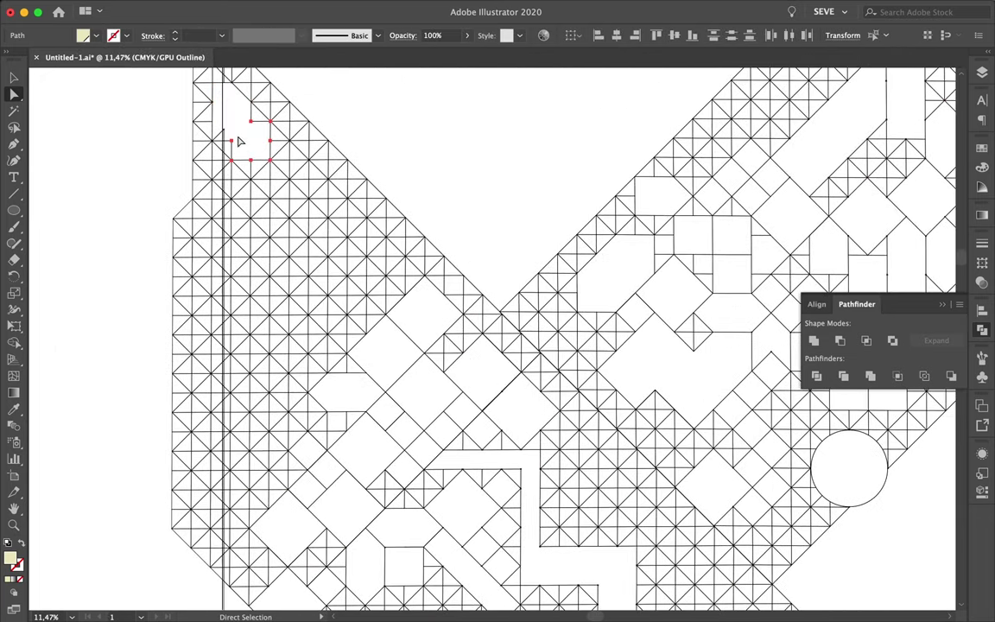
key("Delete")
mouse_move(222, 86)
left_mouse_down()
mouse_move(256, 116)
mouse_move(265, 144)
mouse_move(292, 164)
mouse_move(291, 156)
mouse_move(283, 165)
mouse_move(311, 199)
left_mouse_up()
key("Delete")
key("Delete")
key("Delete")
key("Delete")
Clear several grid clusters along the left edge and centre-left of the pattern.
key("Delete")
key("Delete")
scroll(259, 286, "down", 1)
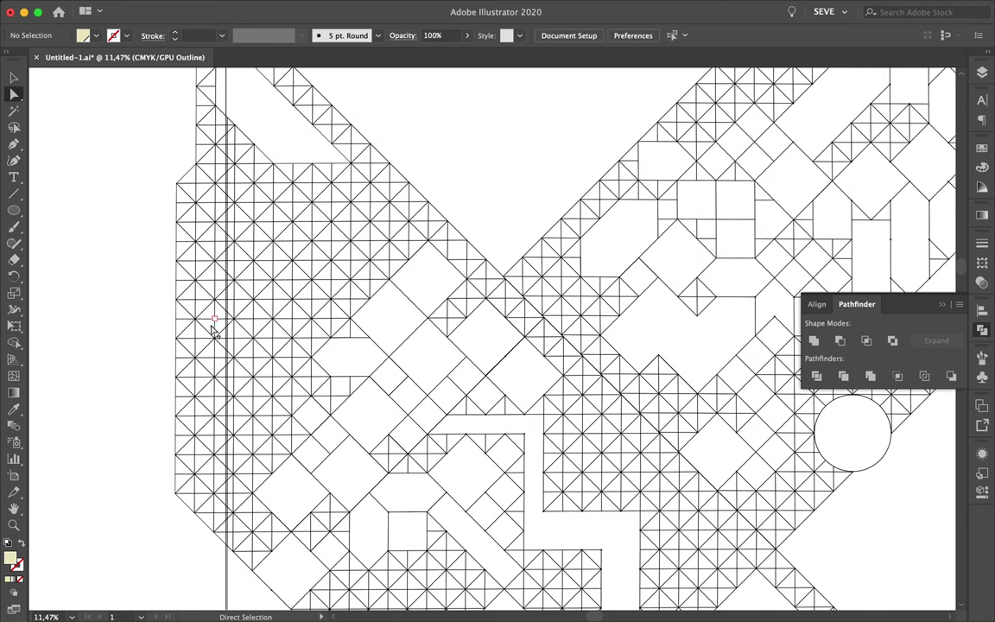
mouse_move(211, 328)
left_mouse_down()
mouse_move(244, 311)
mouse_move(240, 288)
mouse_move(267, 284)
left_mouse_up()
key("Delete")
key("Delete")
key("Delete")
mouse_move(285, 233)
left_mouse_down()
mouse_move(321, 259)
mouse_move(338, 250)
left_mouse_up()
key("Delete")
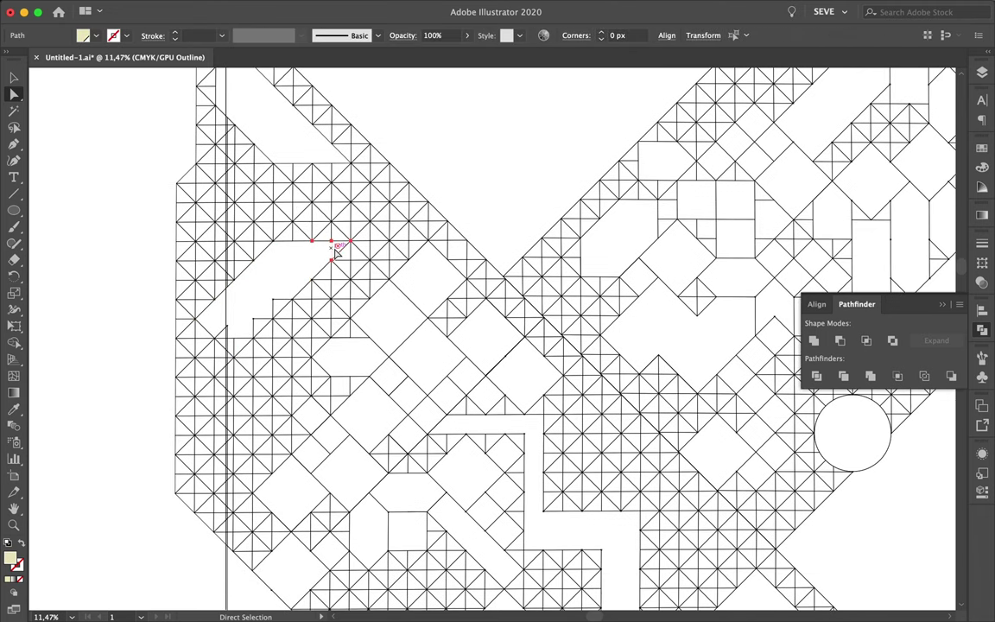
key("Delete")
left_click_drag(221, 289, 232, 303)
key("Delete")
scroll(338, 259, "up", 3)
left_click_drag(294, 242, 384, 304)
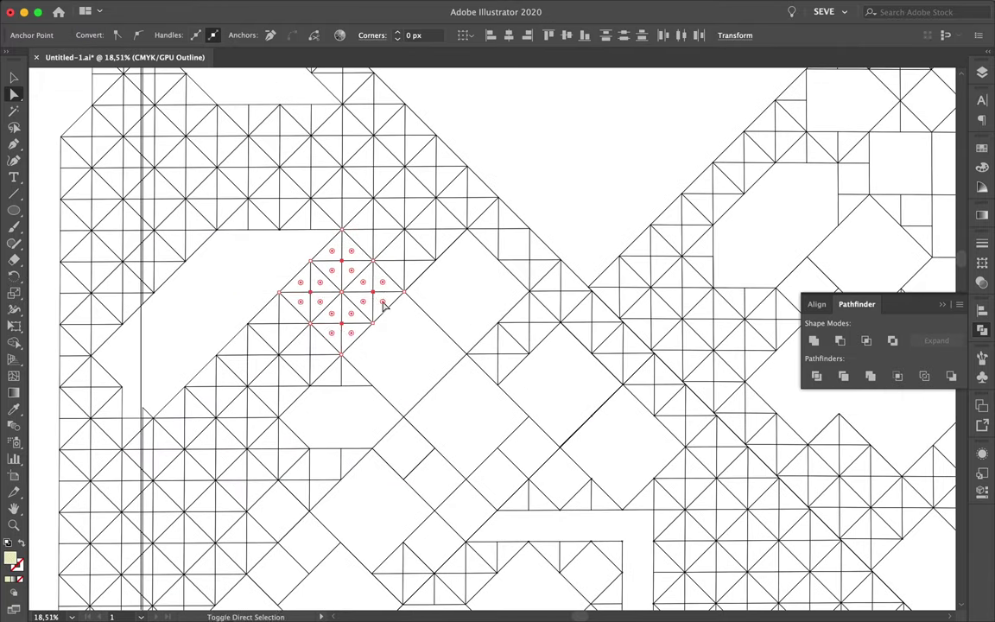
key("Delete")
Remove grid-line clusters above and around the square hole and in the triangulated grid.
left_click_drag(349, 211, 286, 158)
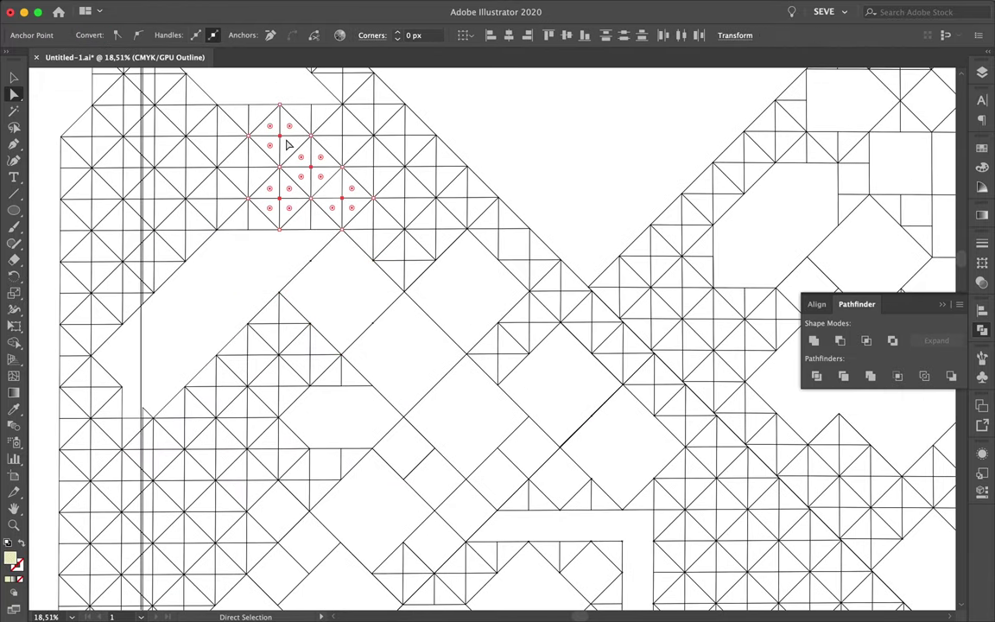
key("Delete")
left_click_drag(363, 183, 411, 248)
key("Delete")
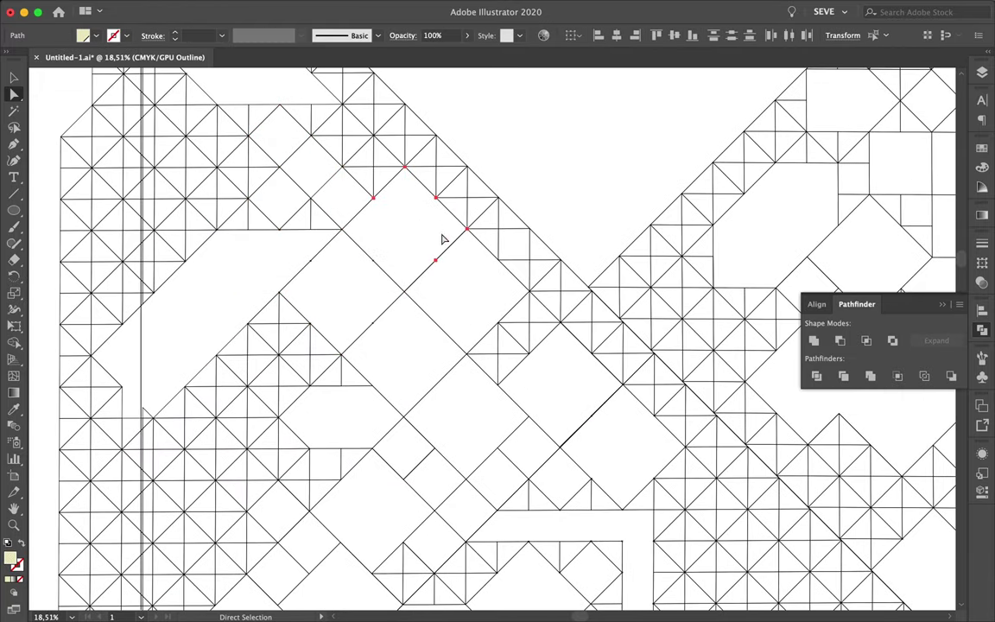
left_click_drag(515, 245, 540, 273)
key("Delete")
scroll(540, 333, "down", 5)
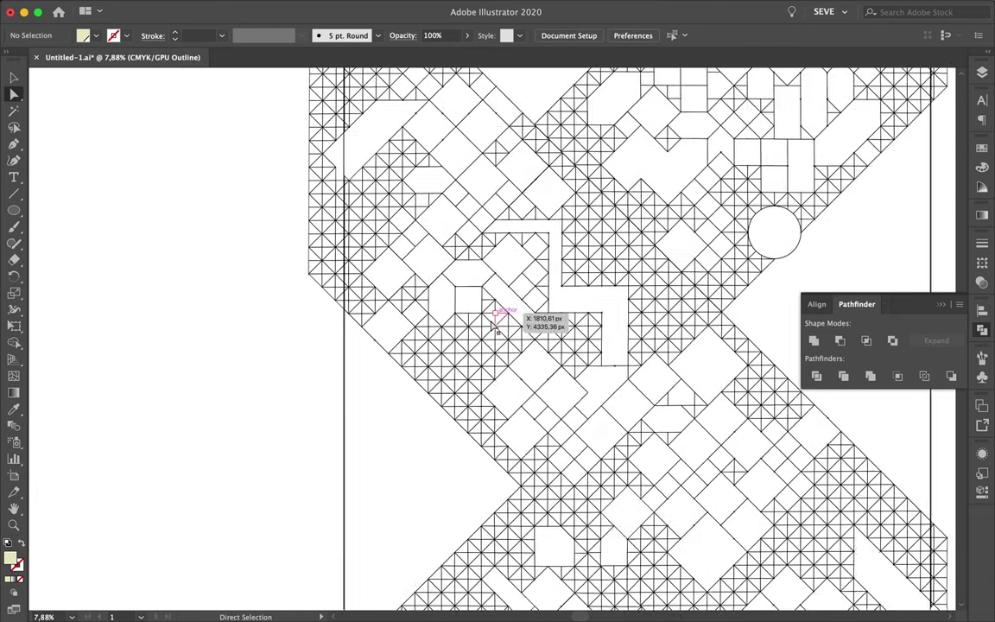
scroll(506, 318, "up", 4)
left_click_drag(389, 342, 436, 394)
key("Delete")
left_click_drag(425, 273, 443, 292)
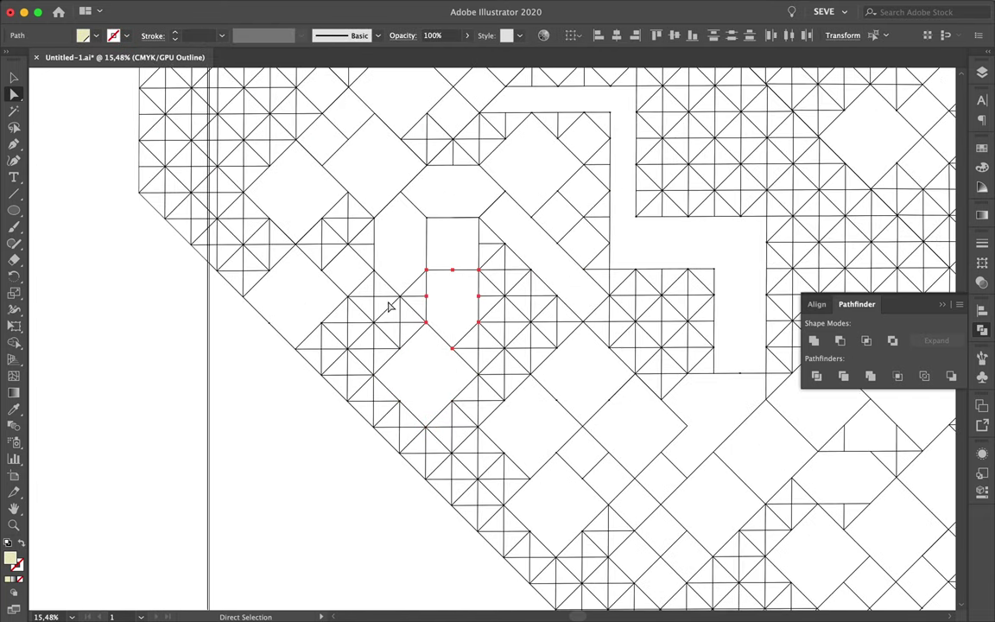
left_click_drag(473, 341, 513, 382)
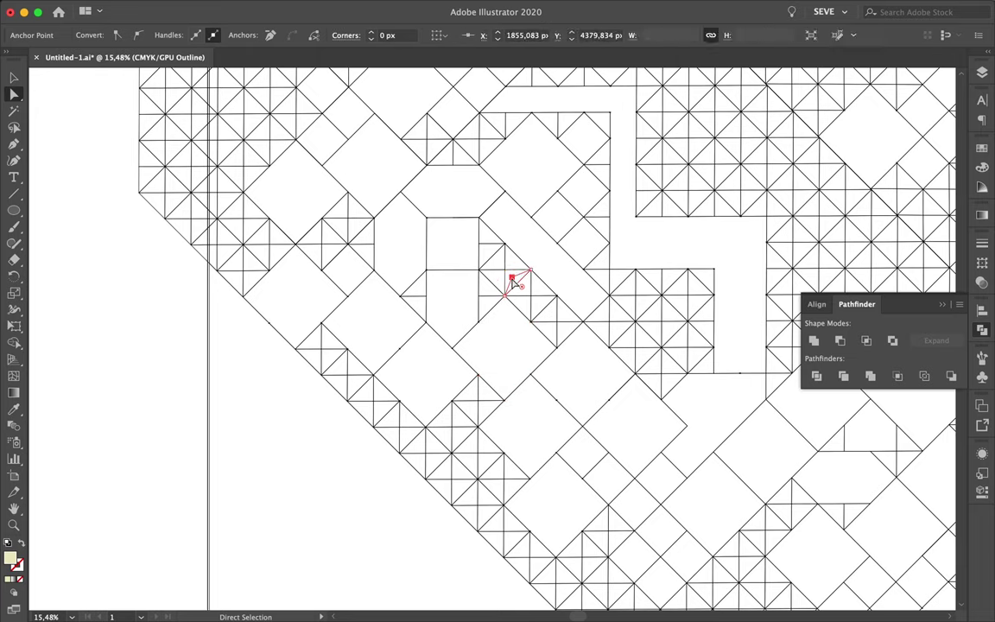
key("Delete")
On the right side, delete diagonals inside grid squares and the lines around the rectangular hole.
scroll(577, 314, "right", 1)
left_click_drag(635, 289, 582, 327)
key("Delete")
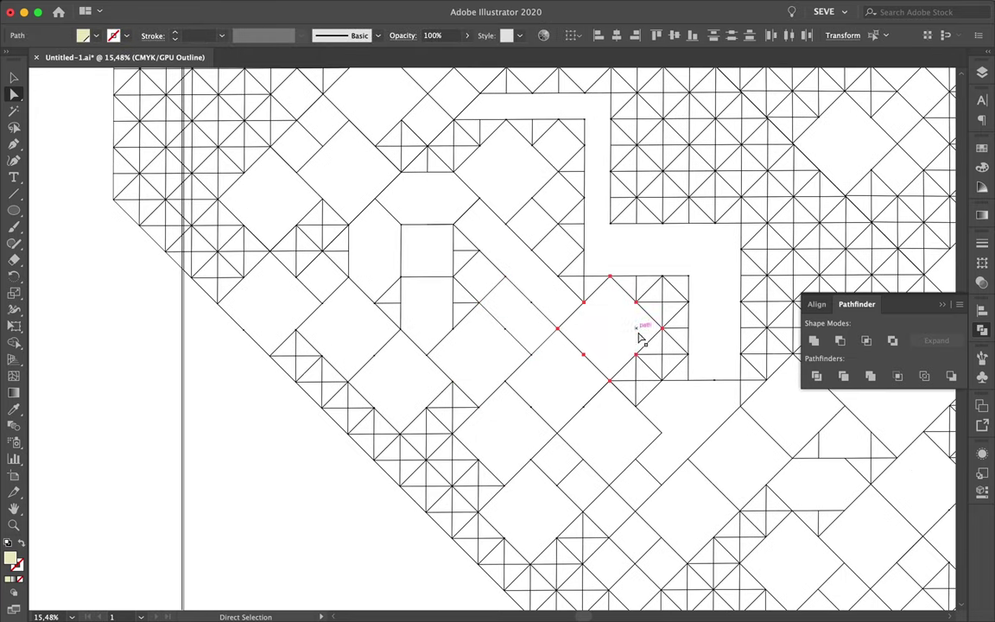
scroll(640, 338, "down", 4)
scroll(573, 280, "up", 4)
left_click_drag(596, 276, 559, 317)
key("Delete")
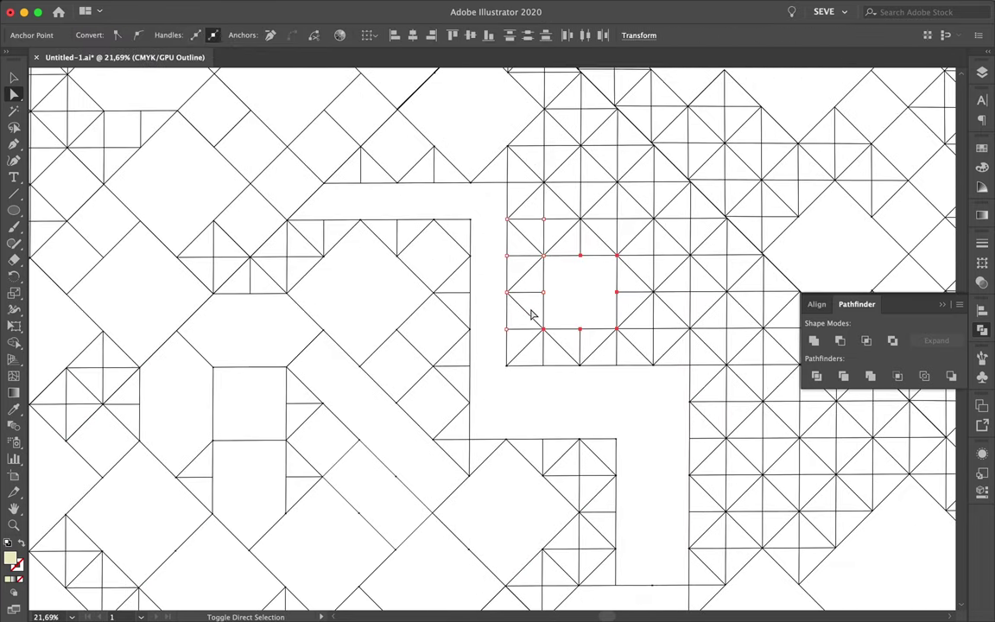
key("Delete")
scroll(638, 347, "down", 3)
left_click(634, 326)
scroll(634, 326, "down", 2)
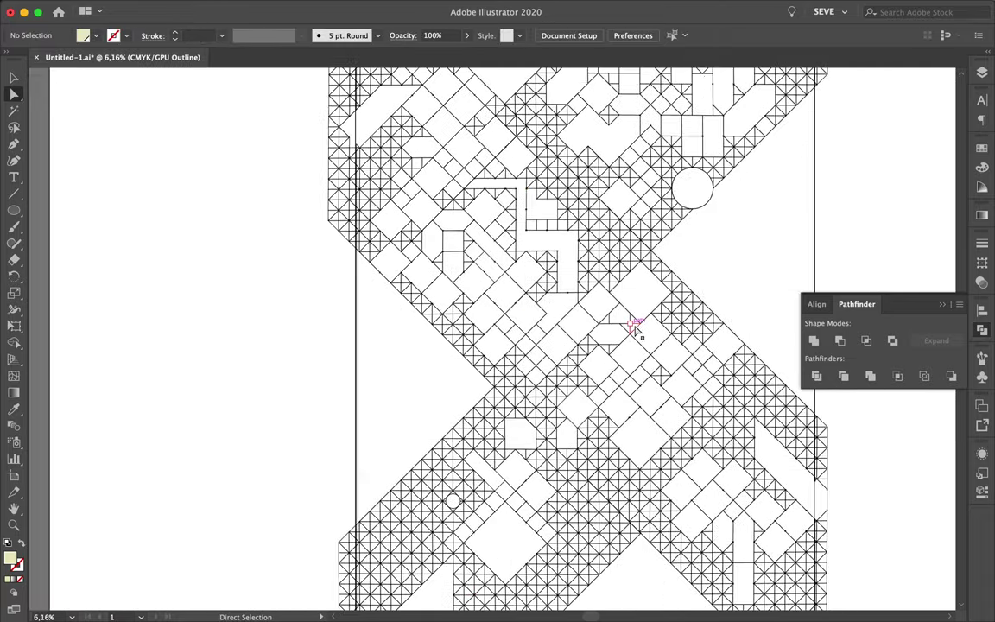
scroll(666, 295, "up", 4)
scroll(679, 385, "up", 2)
left_click_drag(605, 276, 679, 384)
scroll(618, 389, "down", 5)
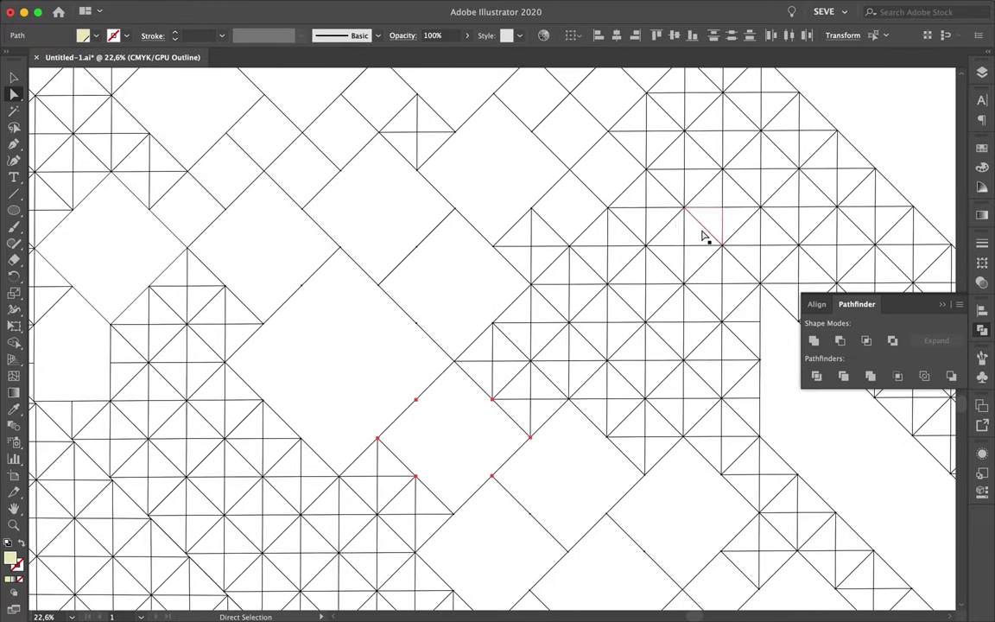
left_click(666, 342)
key("Delete")
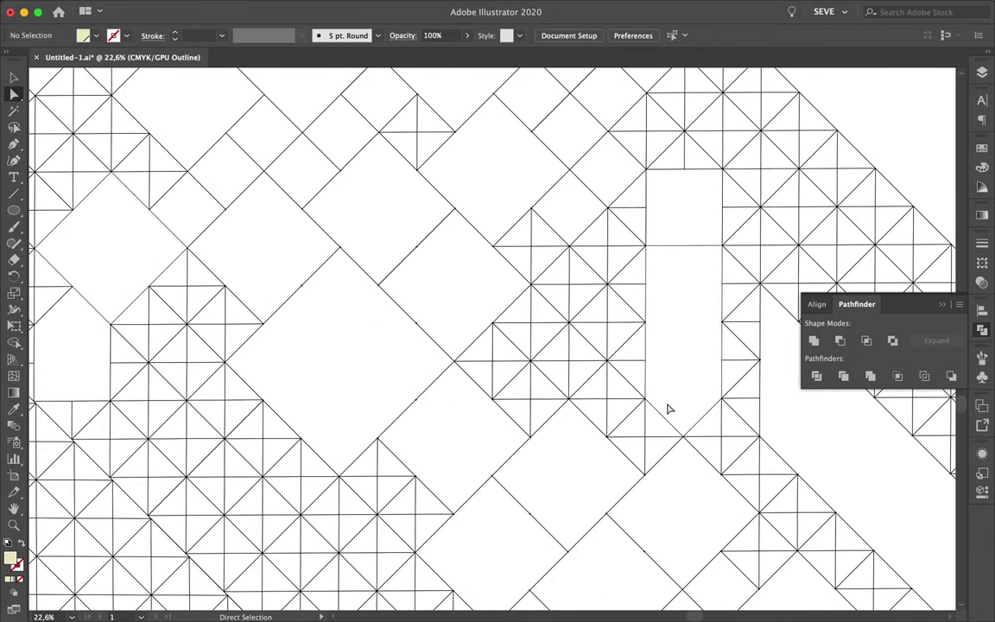
Clear a strip of lines, a small diamond and two more anchor clusters in the middle.
left_click_drag(575, 387, 617, 411)
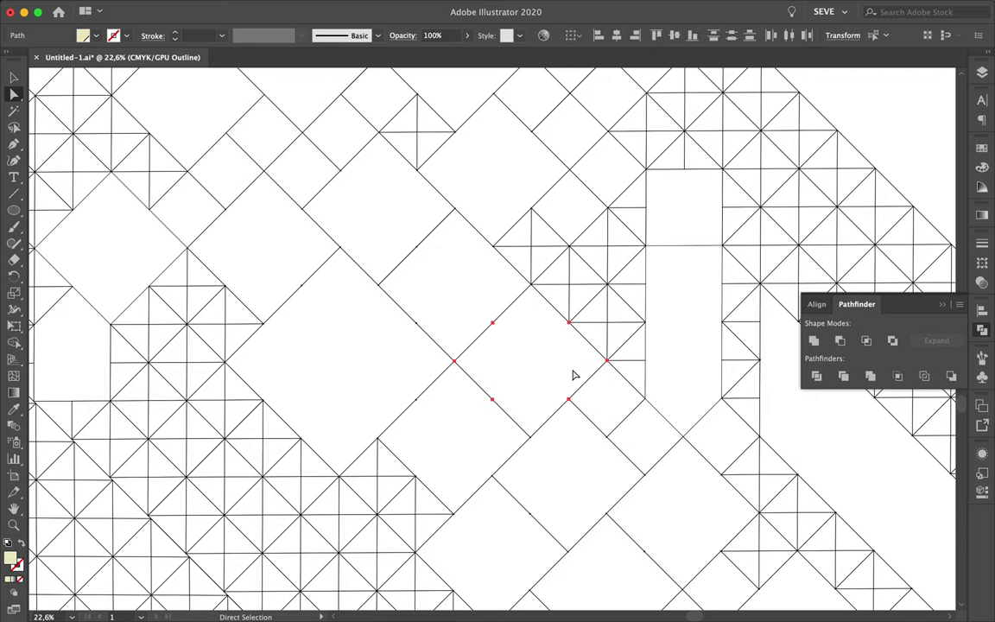
scroll(621, 301, "down", 5)
scroll(412, 464, "up", 4)
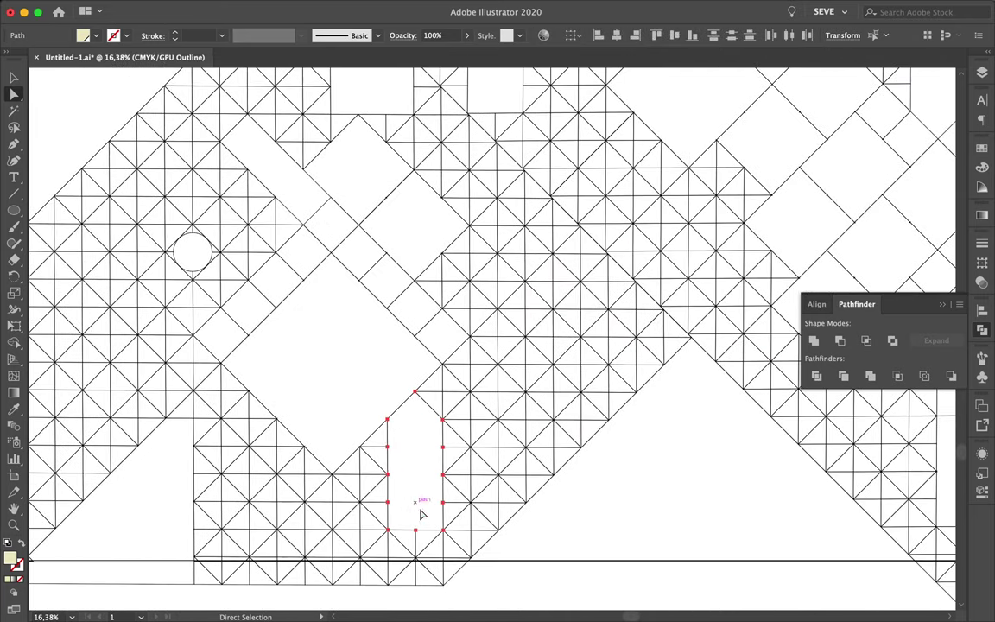
key("Delete")
left_click_drag(425, 369, 463, 418)
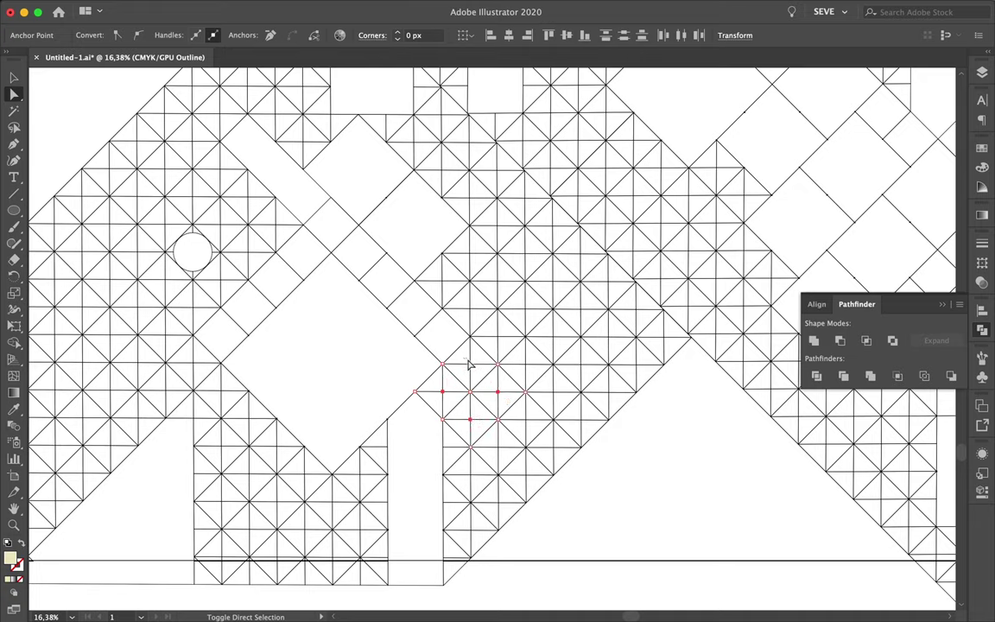
key("Delete")
left_click_drag(485, 323, 532, 371)
key("Delete")
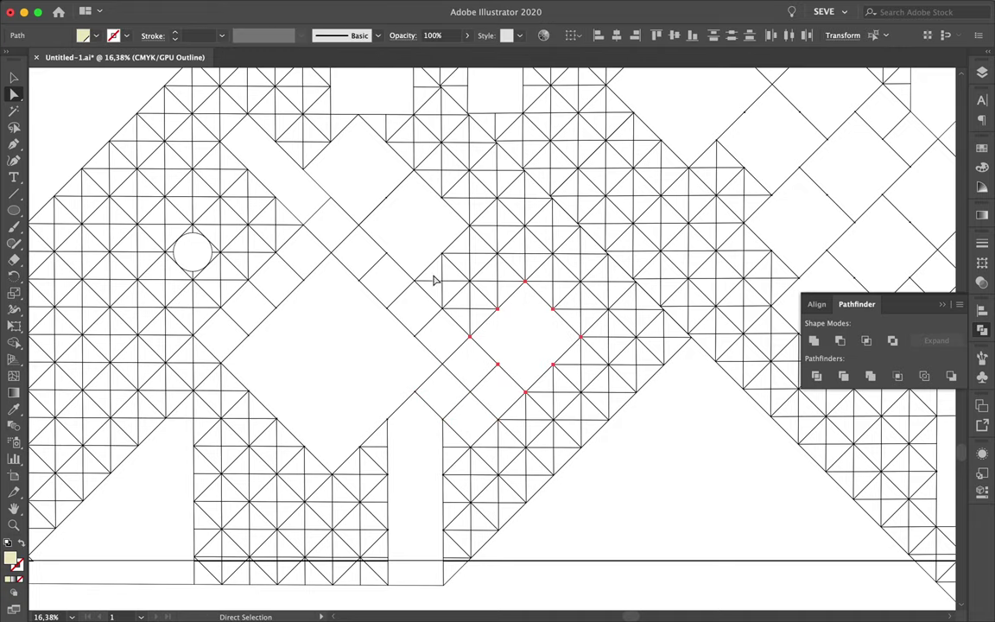
left_click_drag(393, 250, 473, 302)
scroll(473, 302, "up", 2)
key("Delete")
Enlarge the empty diamond on the left and clear grid segments toward the lower-left corner.
scroll(543, 271, "left", 5)
scroll(543, 271, "down", 2)
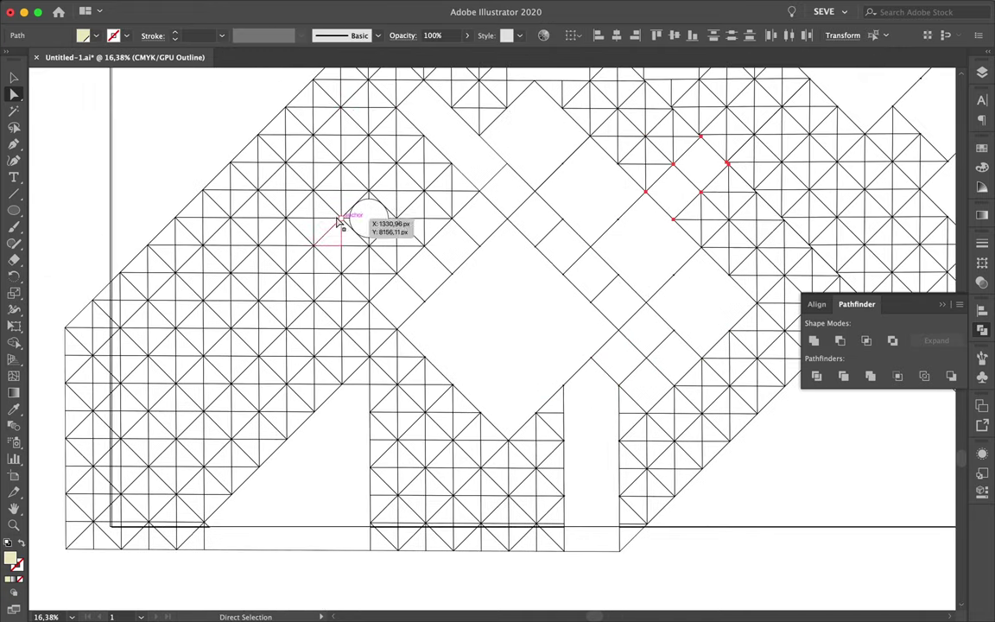
left_click_drag(224, 210, 292, 259)
left_click_drag(321, 313, 259, 324)
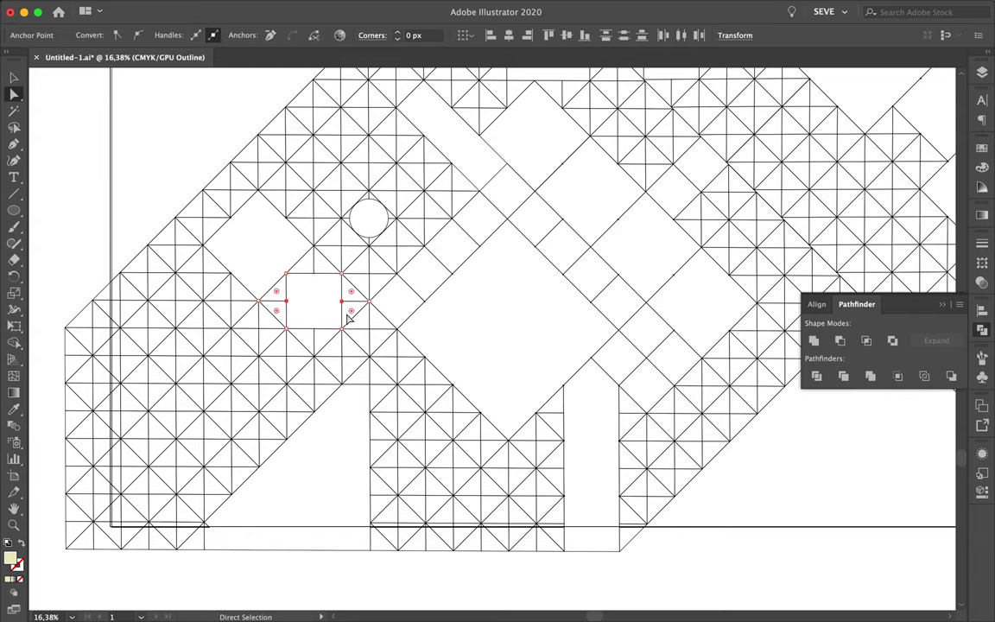
key("Delete")
left_click_drag(205, 295, 169, 292)
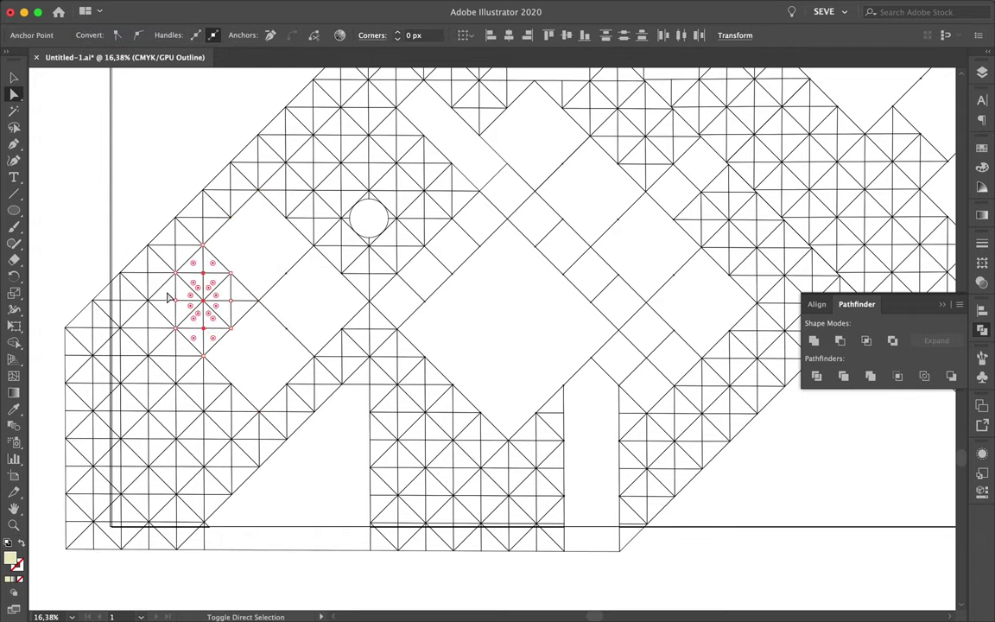
key("Delete")
left_click_drag(322, 377, 346, 369)
key("Delete")
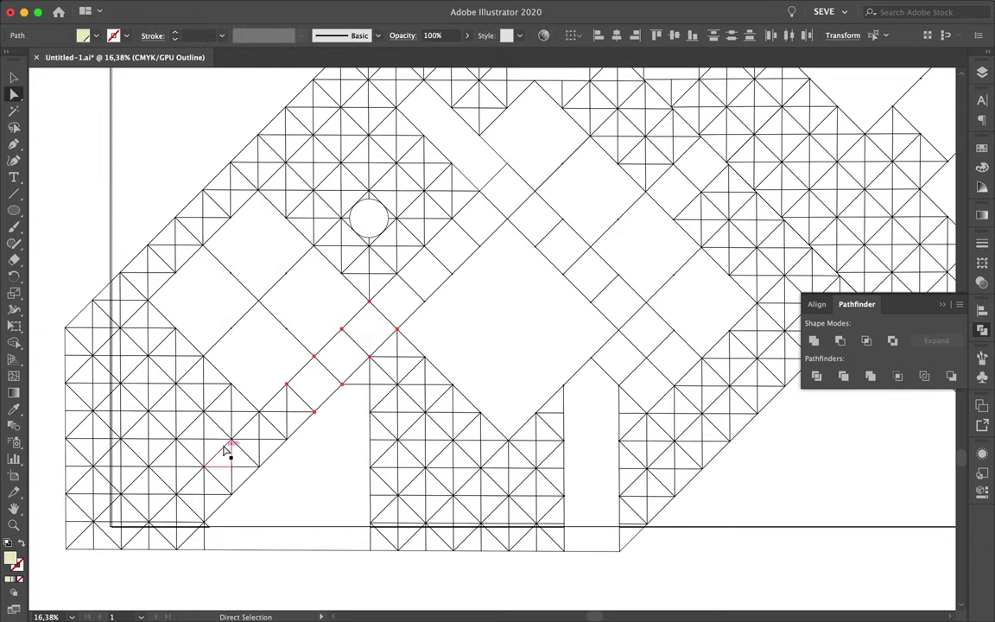
mouse_move(229, 451)
left_mouse_down()
mouse_move(263, 417)
mouse_move(178, 466)
left_mouse_up()
key("Delete")
key("Delete")
key("Delete")
left_click_drag(104, 445, 128, 477)
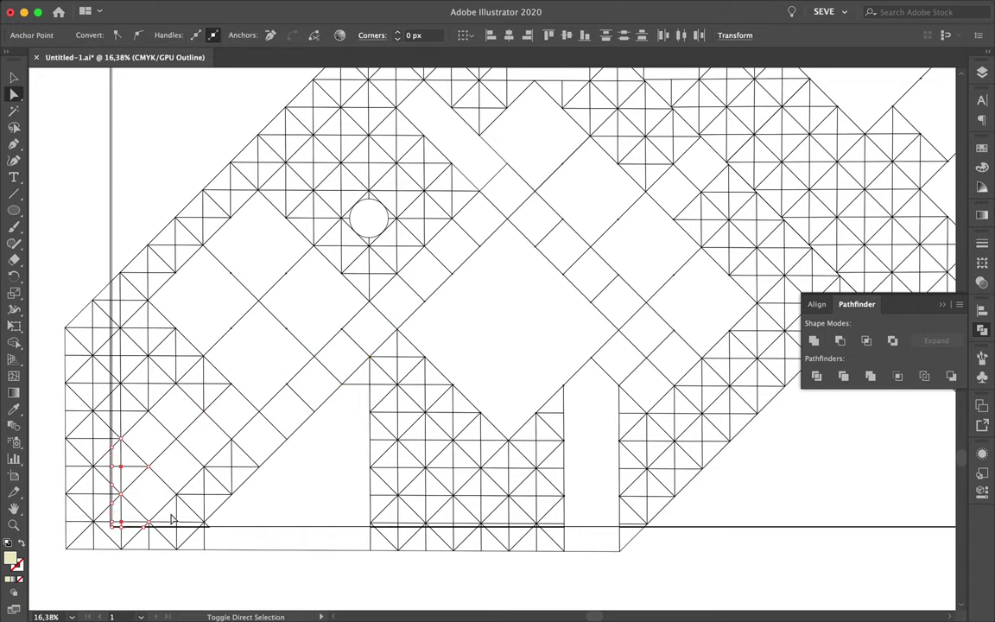
key("Delete")
Delete a diamond's segments on the right, then switch back to the Selection tool.
scroll(349, 224, "up", 5)
scroll(349, 225, "right", 2)
left_click_drag(555, 211, 593, 251)
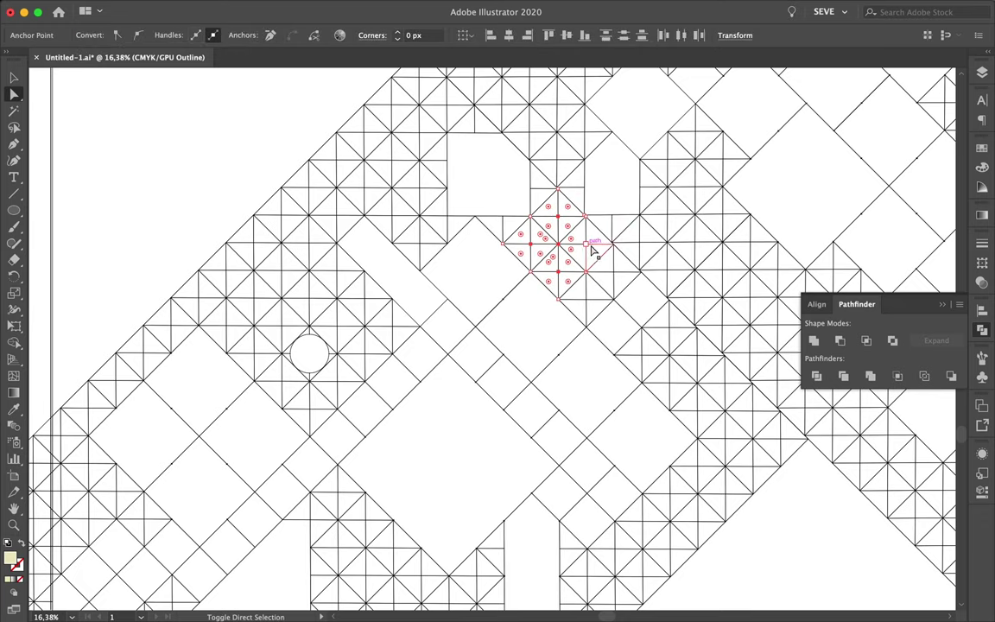
key("Delete")
scroll(561, 249, "down", 3)
scroll(562, 249, "up", 3)
scroll(577, 178, "up", 2)
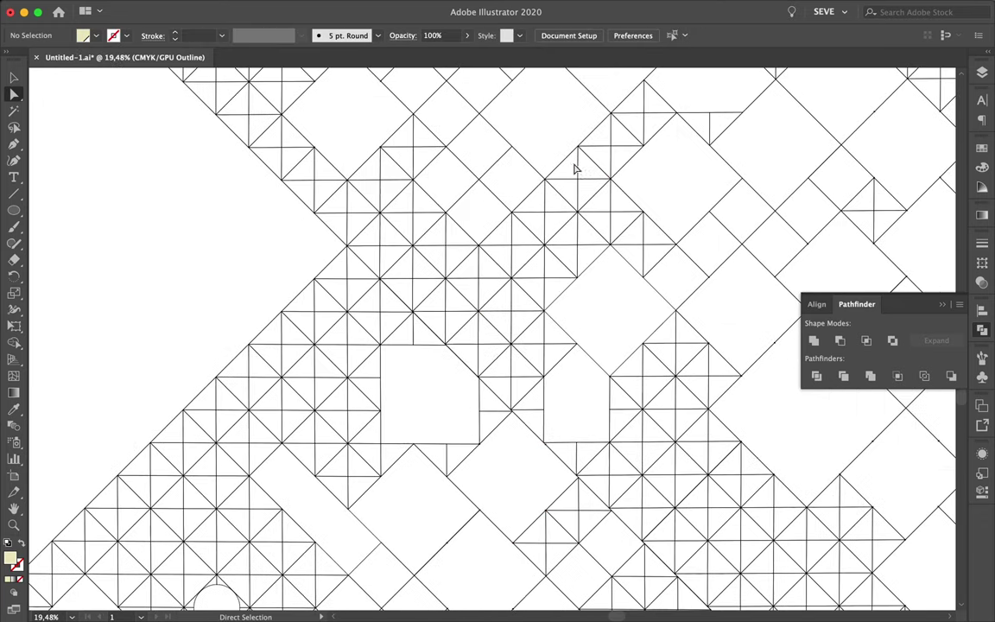
left_click_drag(577, 169, 610, 217)
scroll(605, 259, "down", 5)
scroll(666, 167, "up", 3)
scroll(615, 177, "up", 2)
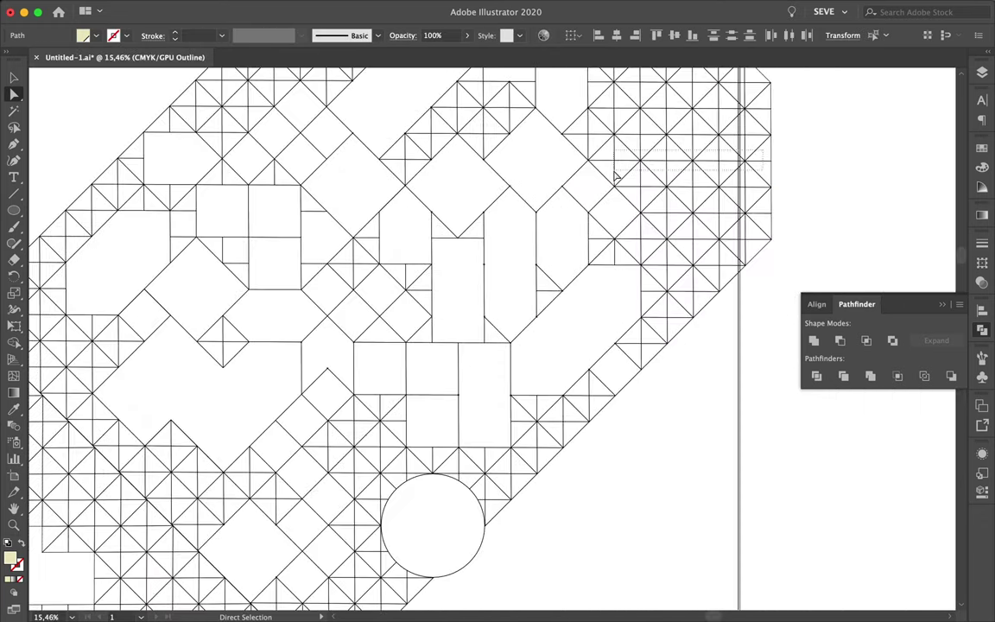
key("v")
scroll(616, 177, "down", 5)
scroll(400, 254, "down", 2)
scroll(400, 255, "up", 2)
Return to full-colour preview and convert the grid artwork into a Live Paint group.
key("ctrl+y")
left_click(400, 254)
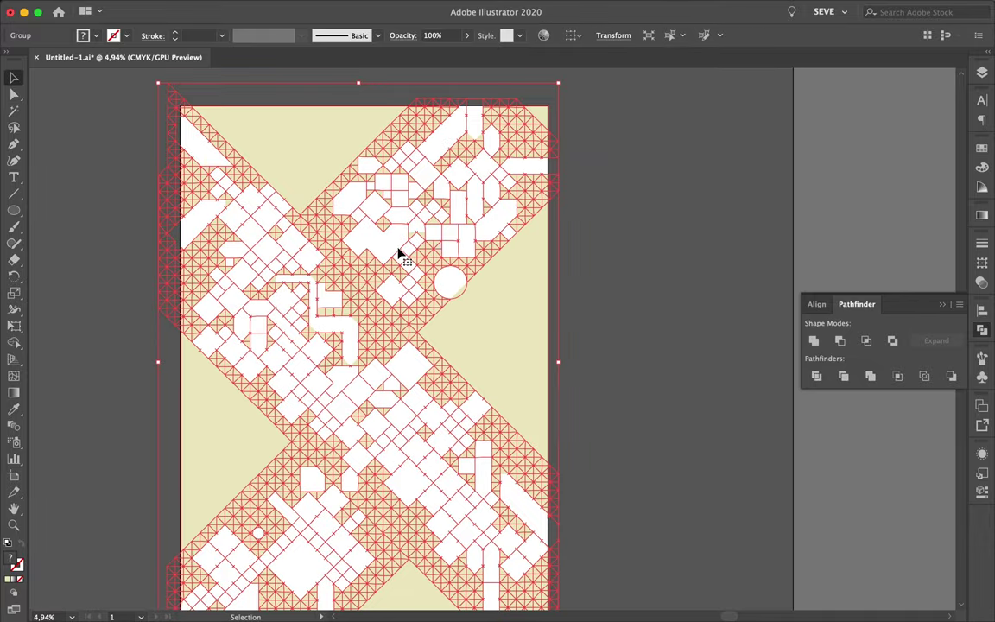
left_click(168, 7)
left_click(329, 393)
key("k")
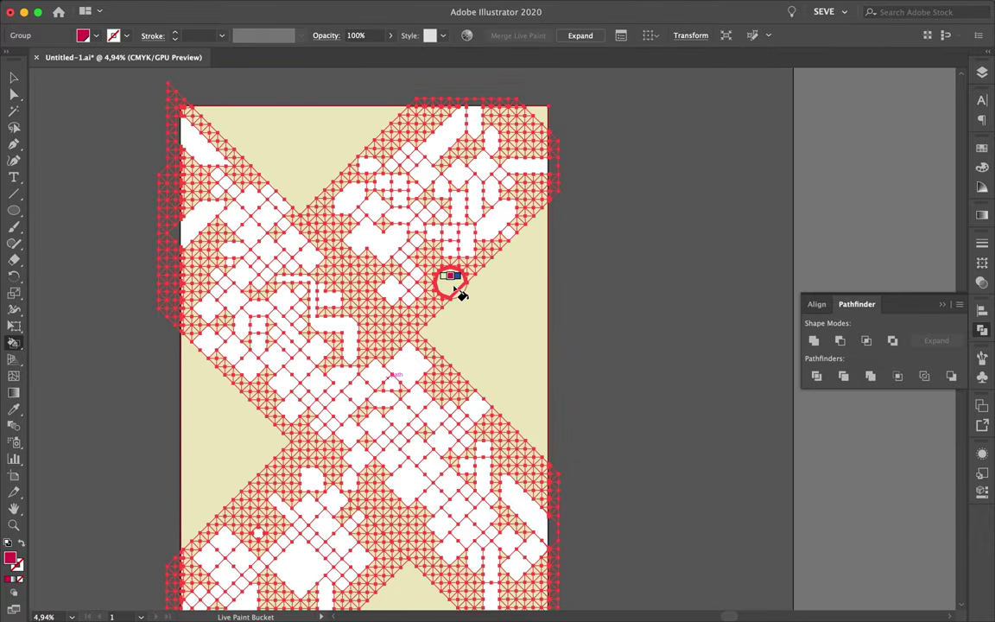
Fill lower-left regions blue and red, and the large and small diamonds yellow.
scroll(259, 531, "up", 3)
left_click(259, 531)
left_click(211, 523)
left_click(372, 471)
key("Left")
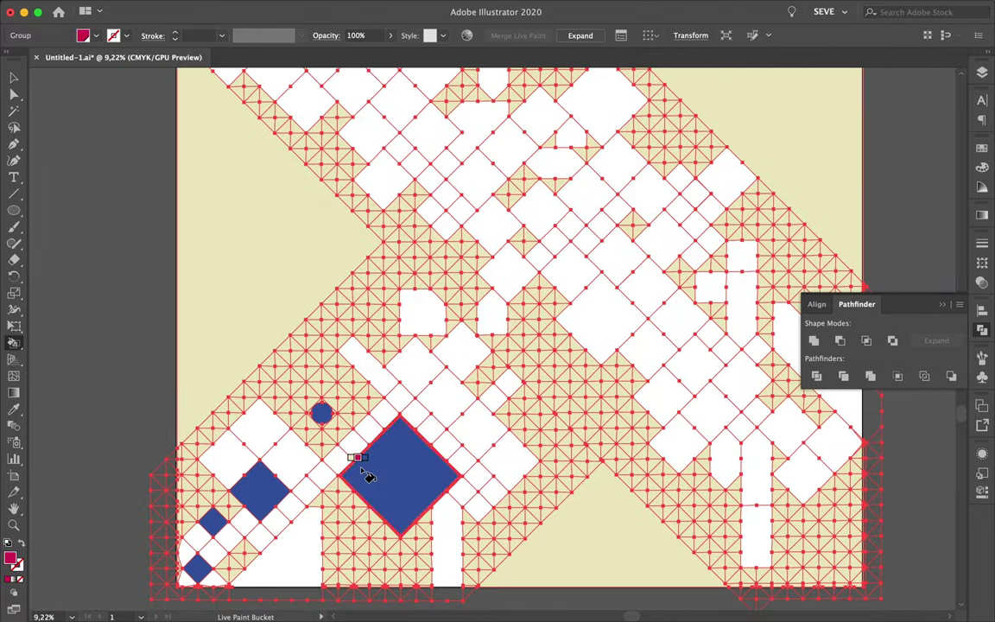
left_click_drag(337, 460, 445, 399)
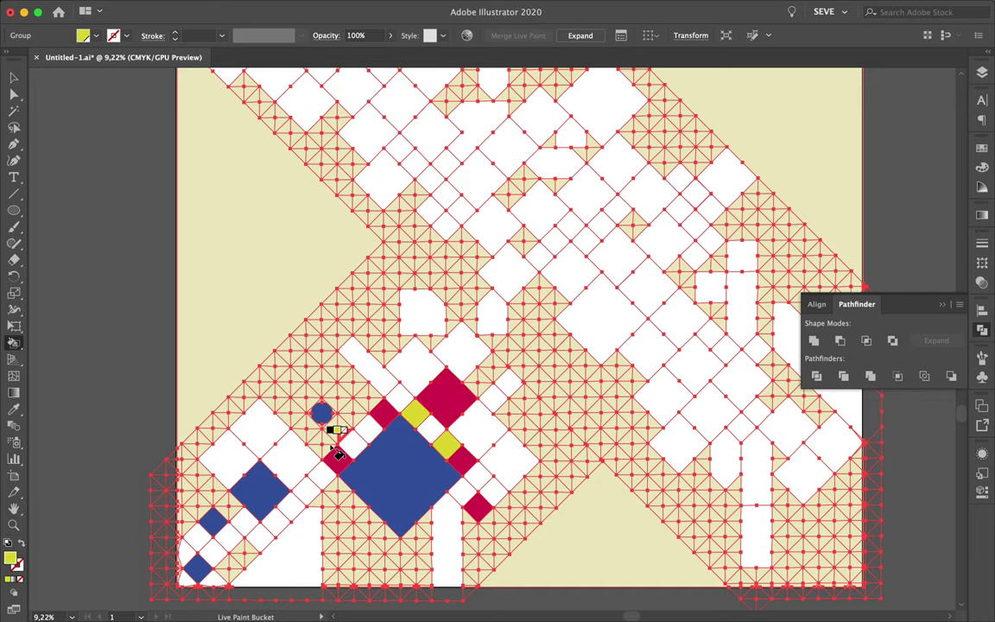
left_click(259, 428)
left_click(291, 505)
left_click(229, 540)
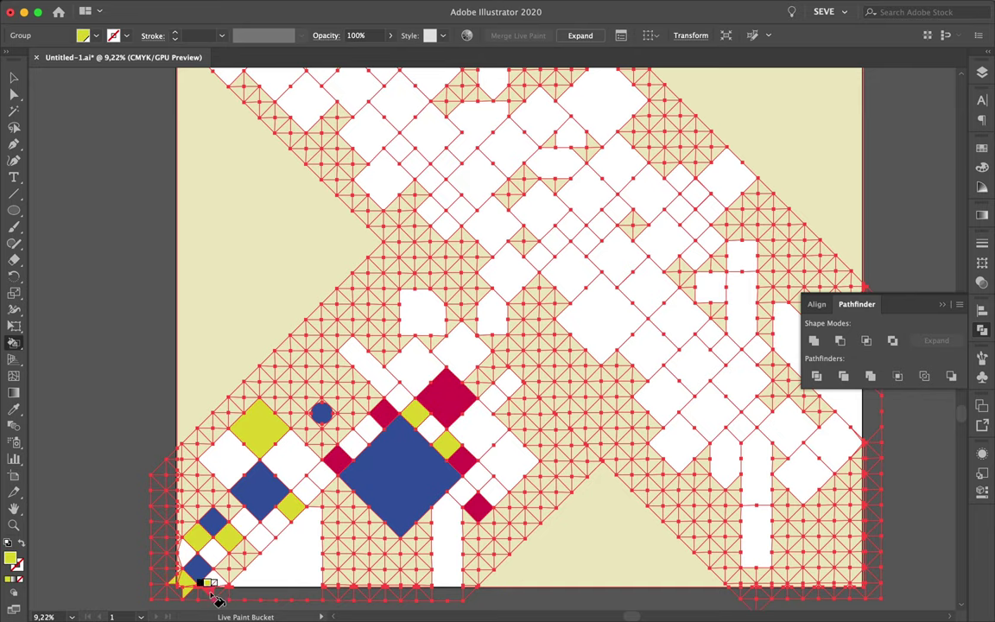
Fill the lower-left region and two triangles black, and the diagonal bar and right diamond blue.
scroll(216, 600, "up", 3)
left_click(138, 518)
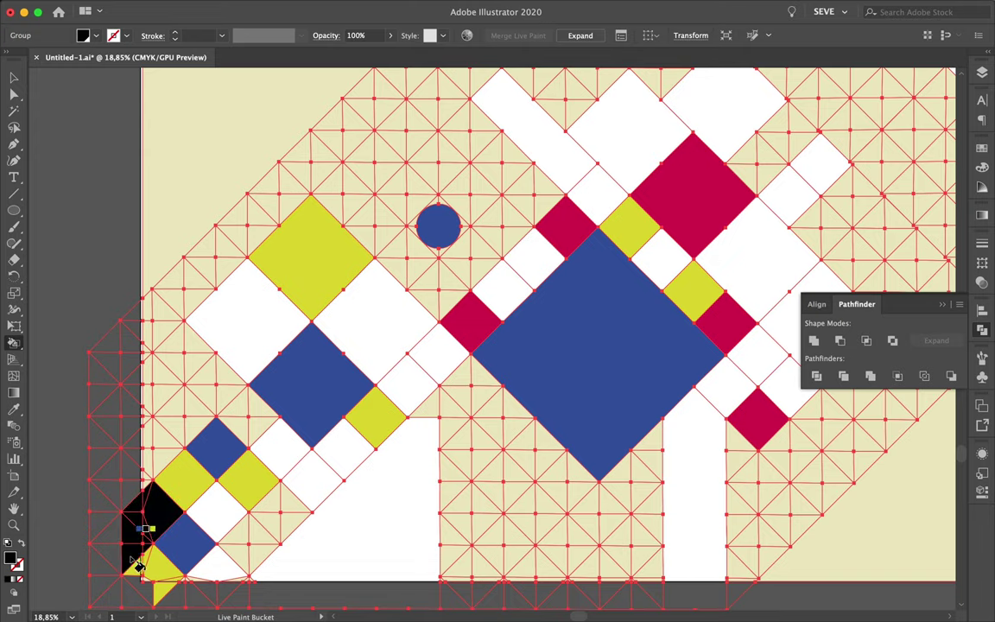
left_click(230, 589)
left_click(339, 544)
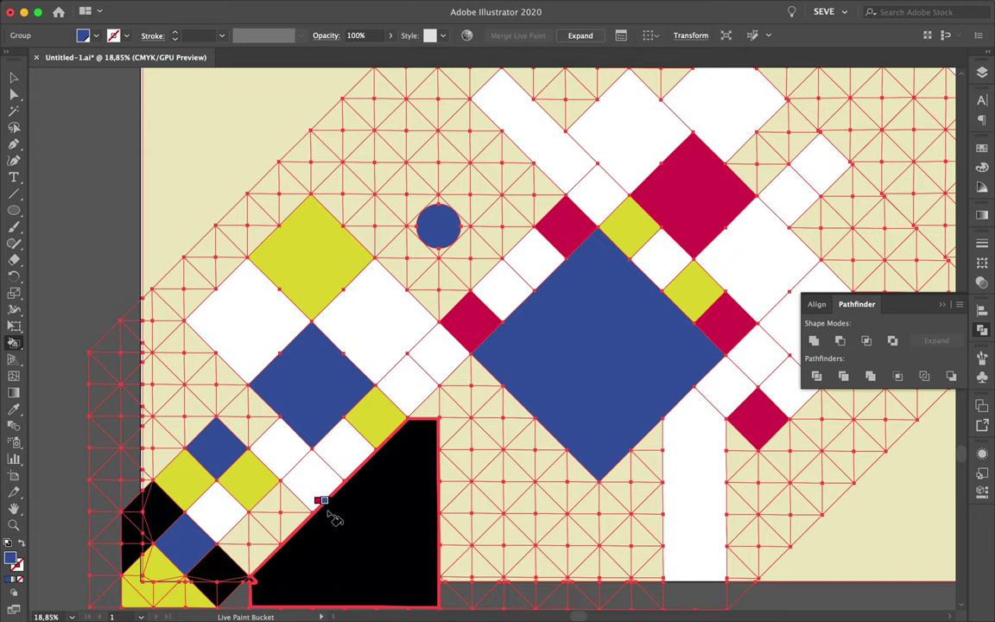
scroll(335, 516, "down", 2)
left_click(393, 275)
left_click(561, 401)
Fill the vertical strip yellow, a row of white regions black, and the white diamond yellow.
left_click(518, 513, "alt")
left_click(492, 508)
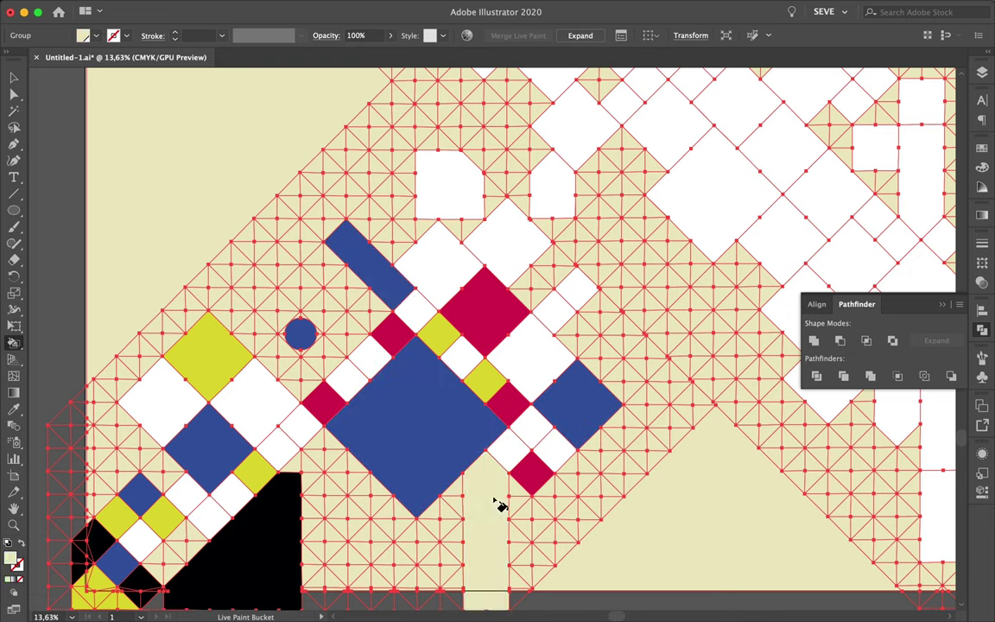
key("Right")
left_click(500, 505)
left_click_drag(160, 393, 468, 208)
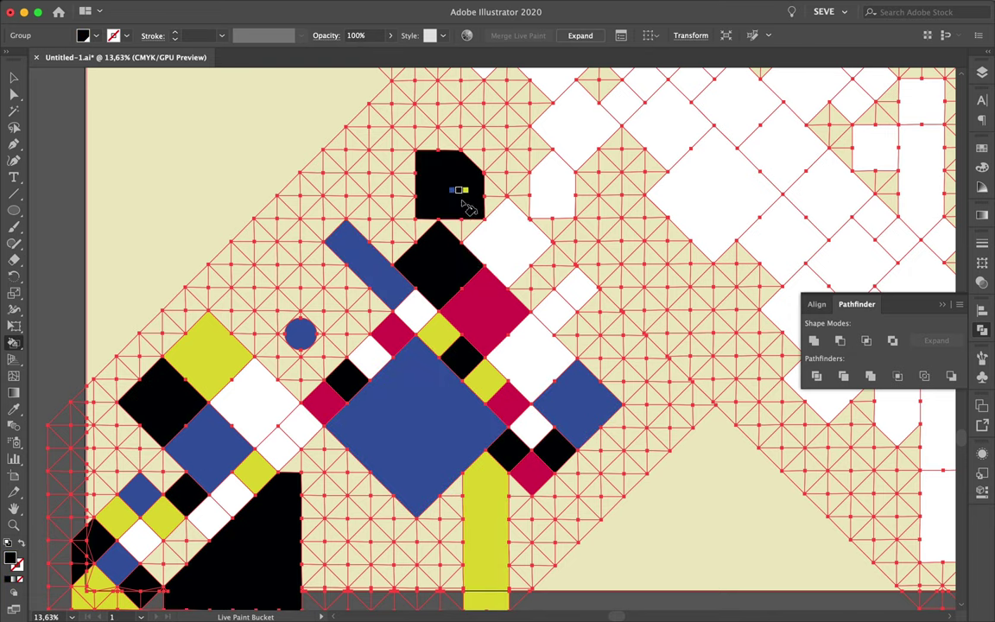
left_click(492, 378, "alt")
left_click(523, 376)
Fill several regions on the left diagonal red and the regions along the diagonal blue.
left_click(517, 408, "alt")
left_click(250, 393)
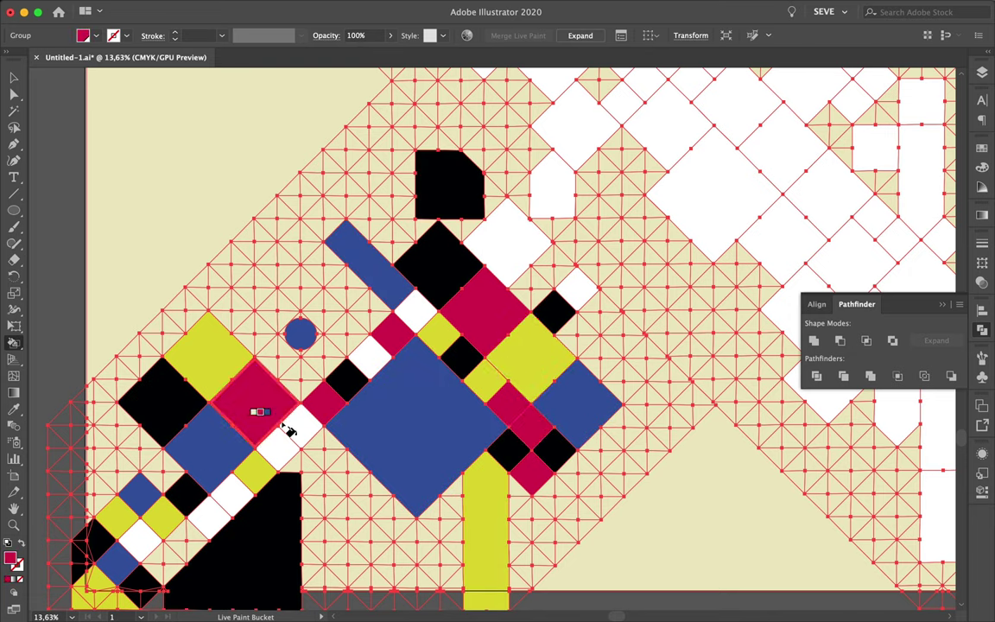
left_click(141, 536)
left_click(211, 517)
left_click(278, 470, "alt")
left_click_drag(253, 489, 305, 439)
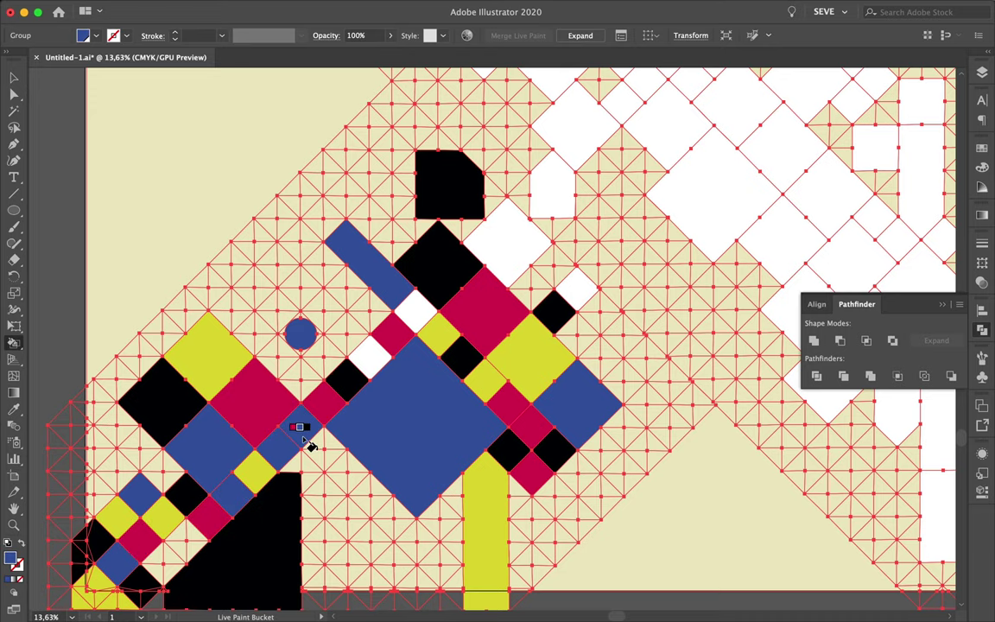
Fill five remaining white faces on the right side yellow.
left_click(514, 246)
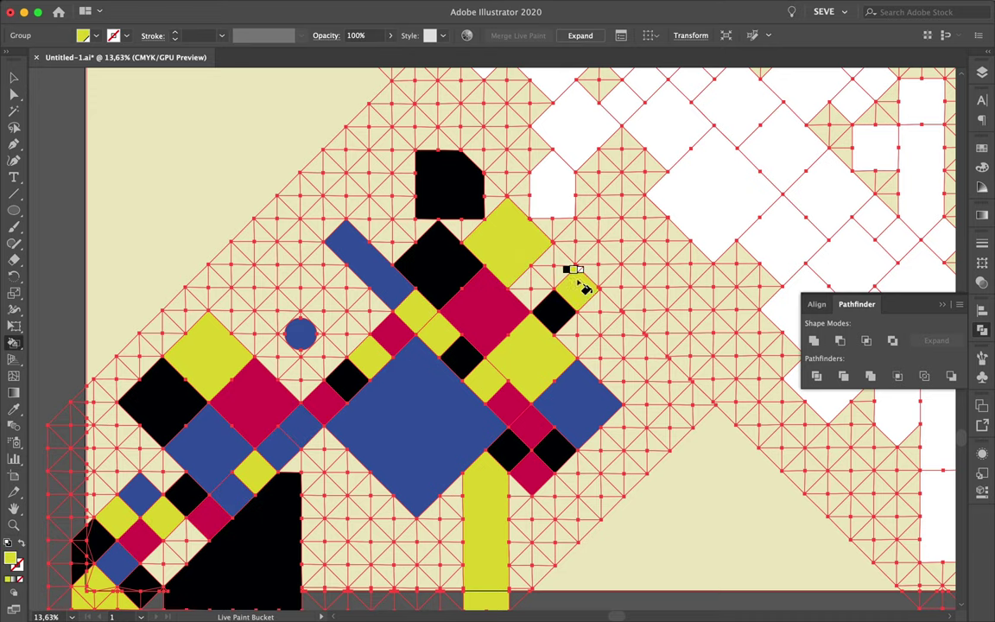
scroll(583, 283, "down", 3)
left_click(622, 326)
left_click(604, 402)
left_click(649, 412)
left_click(680, 477)
Fill a batch of white faces in the lower-right arm with black and blue.
key("Left")
left_click(679, 423)
left_click(635, 367)
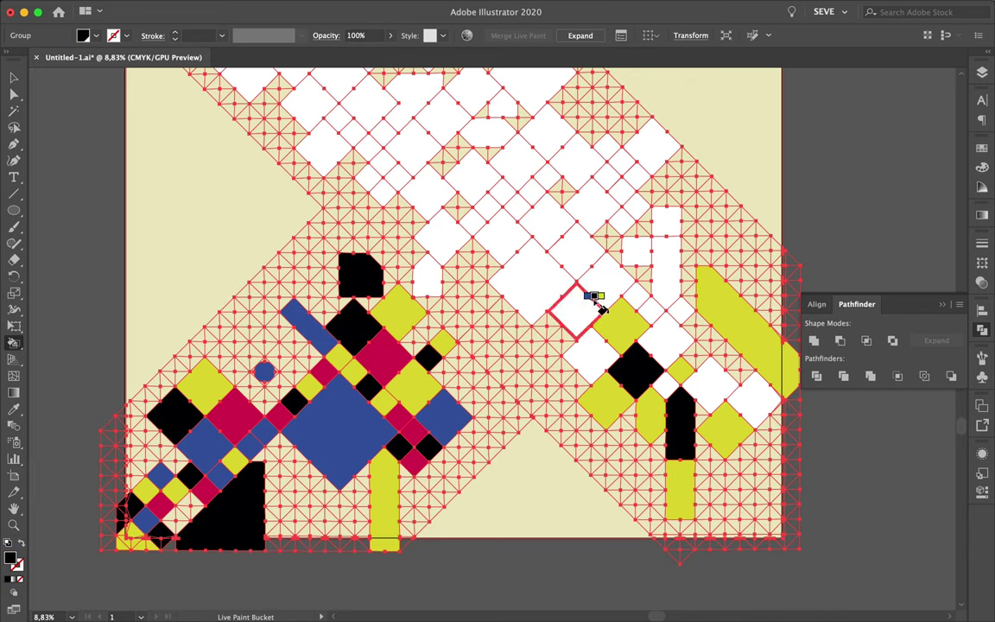
left_click(575, 249)
left_click(427, 275)
left_click(488, 206)
key("Left")
left_click(665, 259)
left_click(670, 342)
left_click(528, 278)
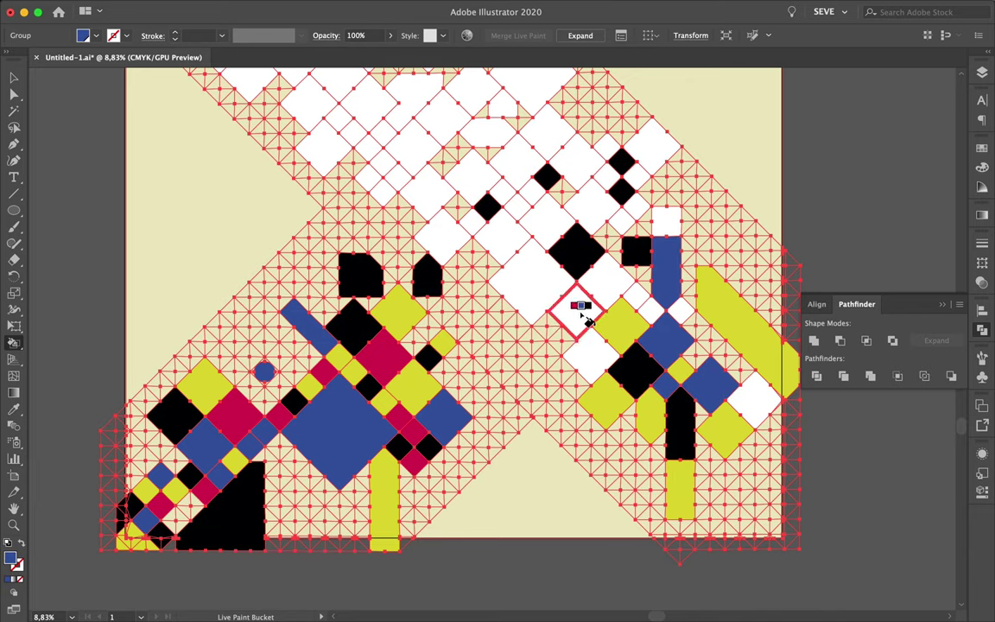
Fill six more white faces red, including the top face and a small diamond.
key("Left")
left_click(635, 298)
left_click(637, 176)
left_click(577, 160)
left_click(532, 83)
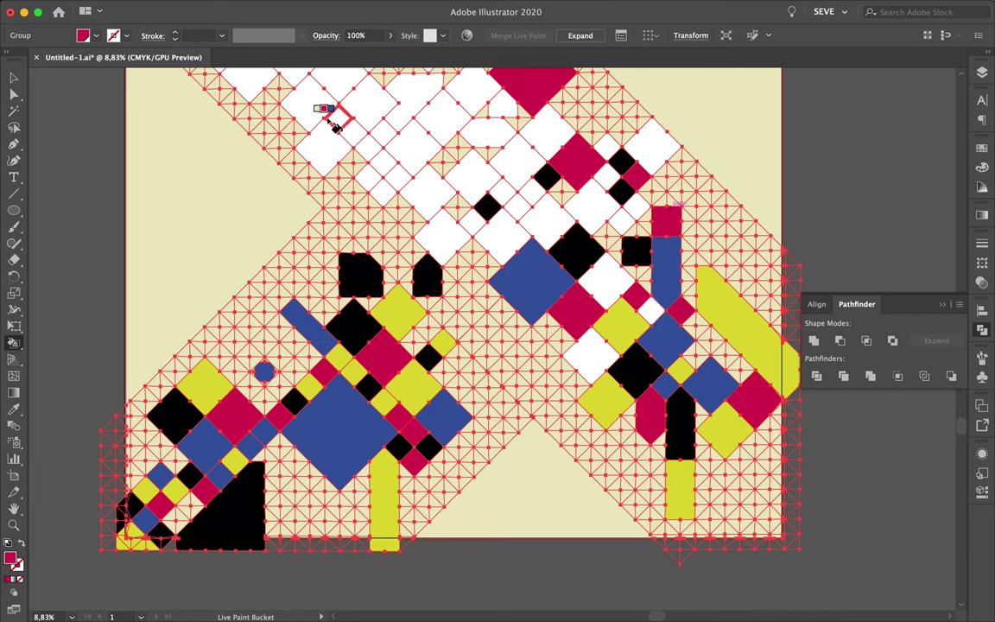
left_click(474, 173)
left_click(504, 229)
Fill further central white faces with yellow, black and blue.
key("Left")
key("Left")
left_click(544, 220)
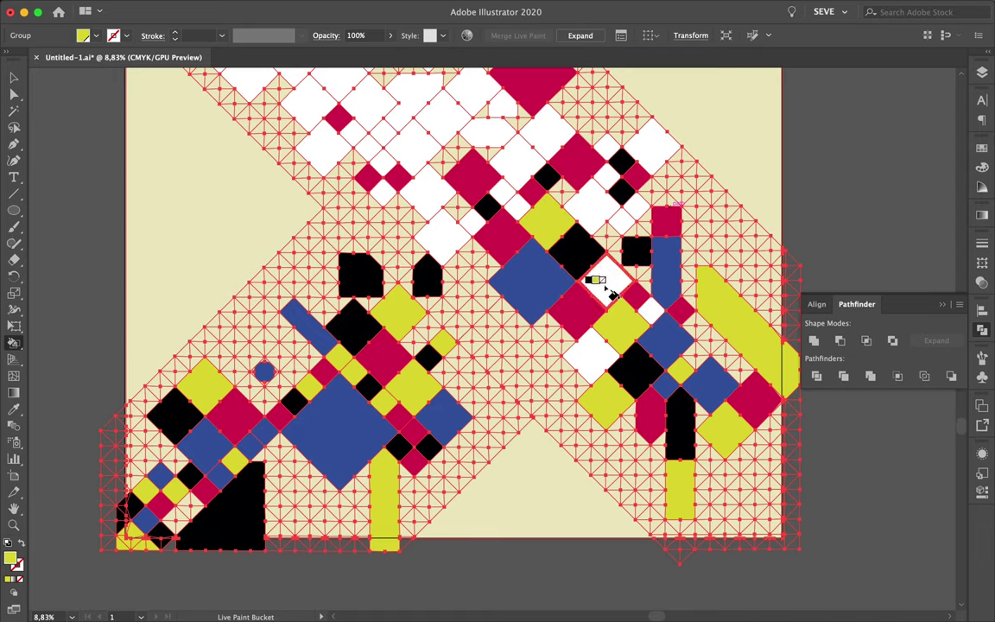
left_click(604, 281)
key("Left")
left_click(590, 354)
key("Left")
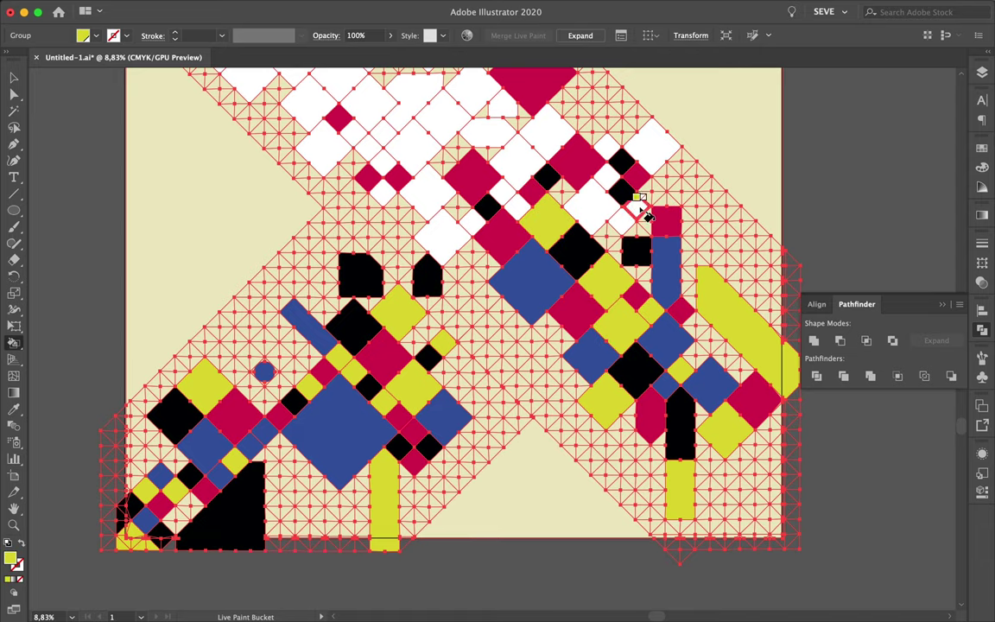
left_click(533, 186)
key("Left")
left_click(398, 213)
left_click(559, 169)
scroll(563, 112, "up", 2)
left_click(380, 226)
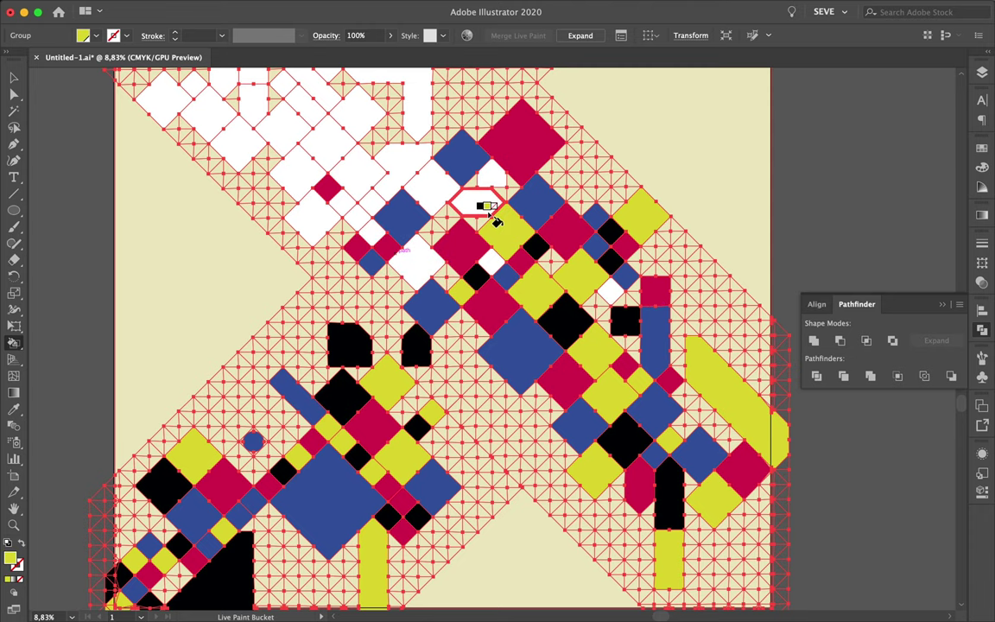
Fill left-side white faces yellow and the lower faces black.
scroll(490, 214, "up", 3)
left_click(303, 168)
left_click(263, 248)
key("Left")
left_click(266, 278)
left_click(393, 339)
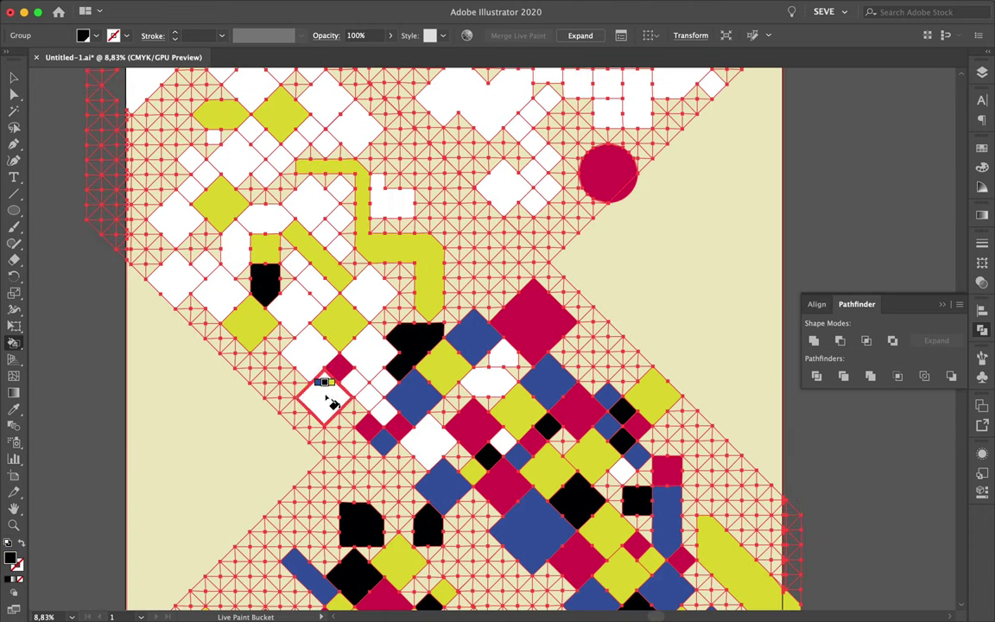
left_click(327, 398)
left_click(488, 380)
left_click(436, 449)
Fill six white faces across the upper-left arm with blue.
left_click(370, 354)
left_click(471, 99)
left_click(306, 200)
left_click(329, 95)
left_click(177, 216)
left_click(220, 292)
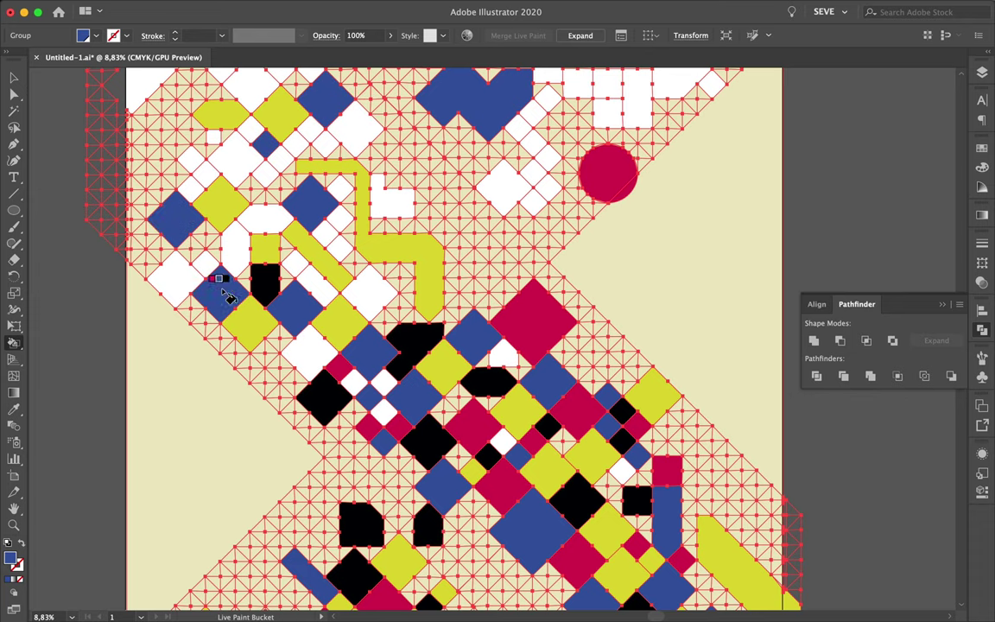
Fill five upper-left white faces red and one near the top left black.
left_click(333, 264)
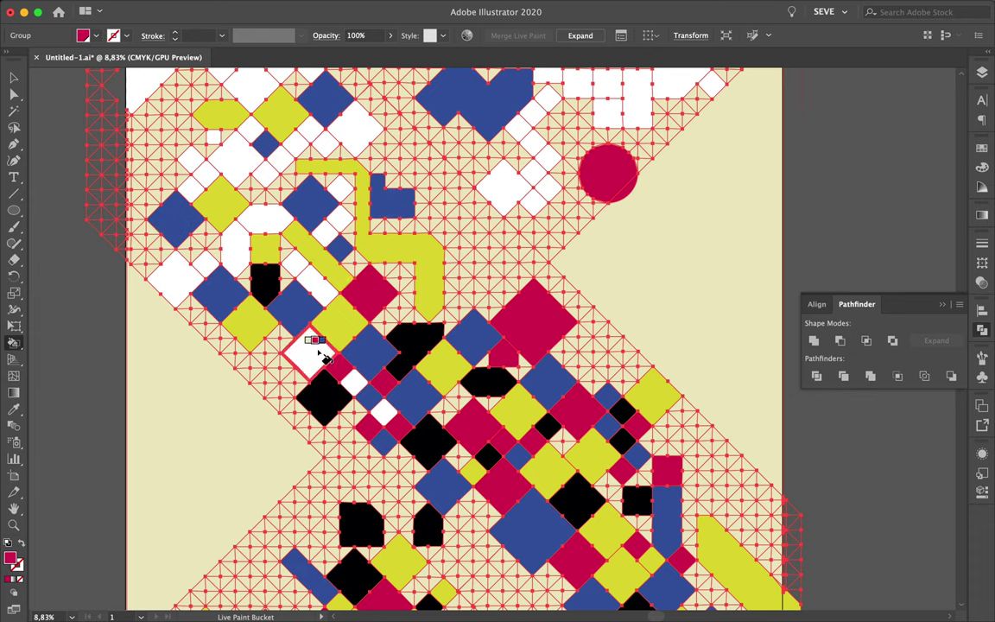
left_click(277, 259)
left_click(194, 226)
scroll(195, 112, "up", 1)
left_click(152, 125)
left_click(352, 197)
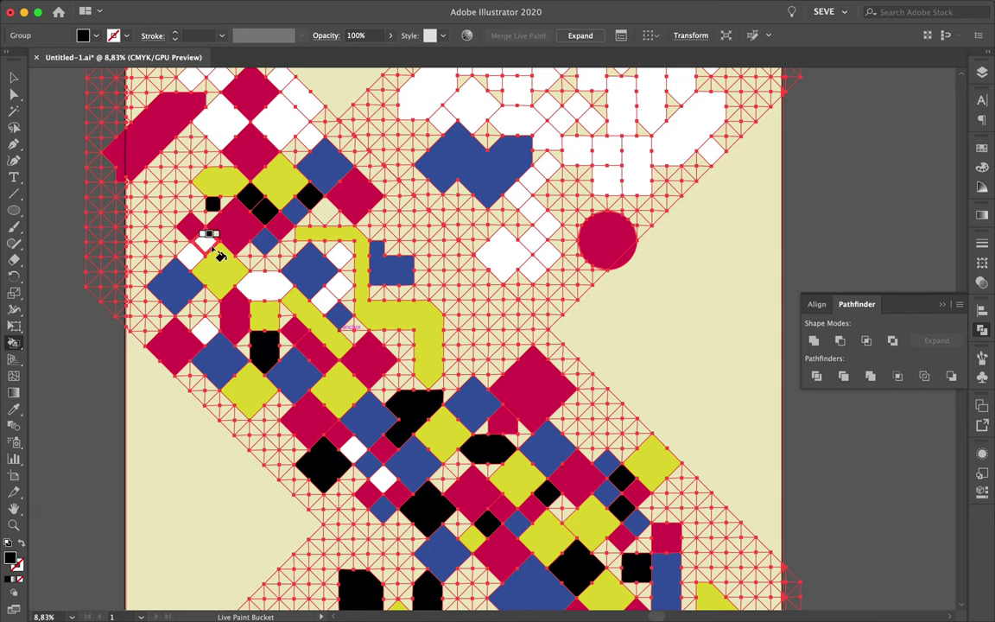
left_click(275, 117)
scroll(216, 104, "up", 1)
Fill four top faces blue and the upper-right faces red and yellow.
left_click(214, 148)
left_click(323, 164)
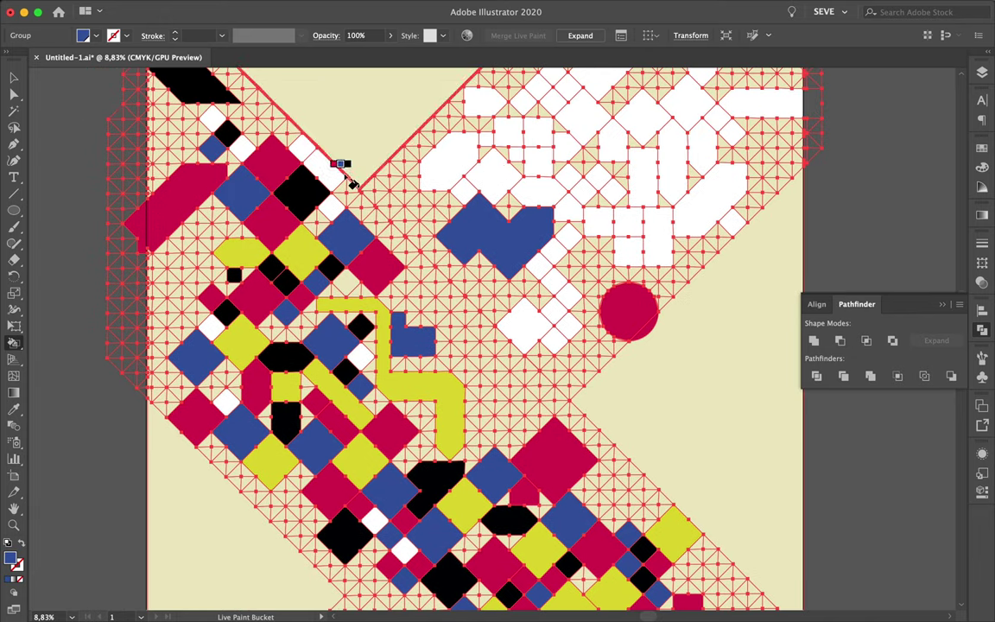
left_click(583, 117)
left_click(687, 99)
key("Right")
left_click(672, 160)
left_click(698, 211)
Fill central white faces yellow and a small square and neighbours black.
scroll(415, 491, "down", 1)
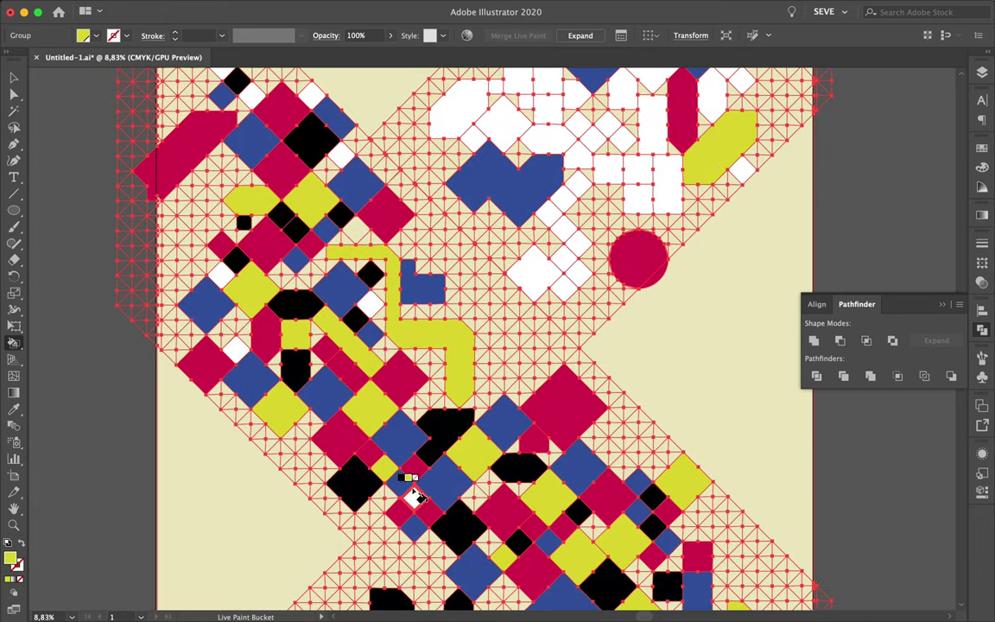
scroll(387, 298, "up", 2)
scroll(268, 152, "down", 2)
scroll(346, 173, "up", 2)
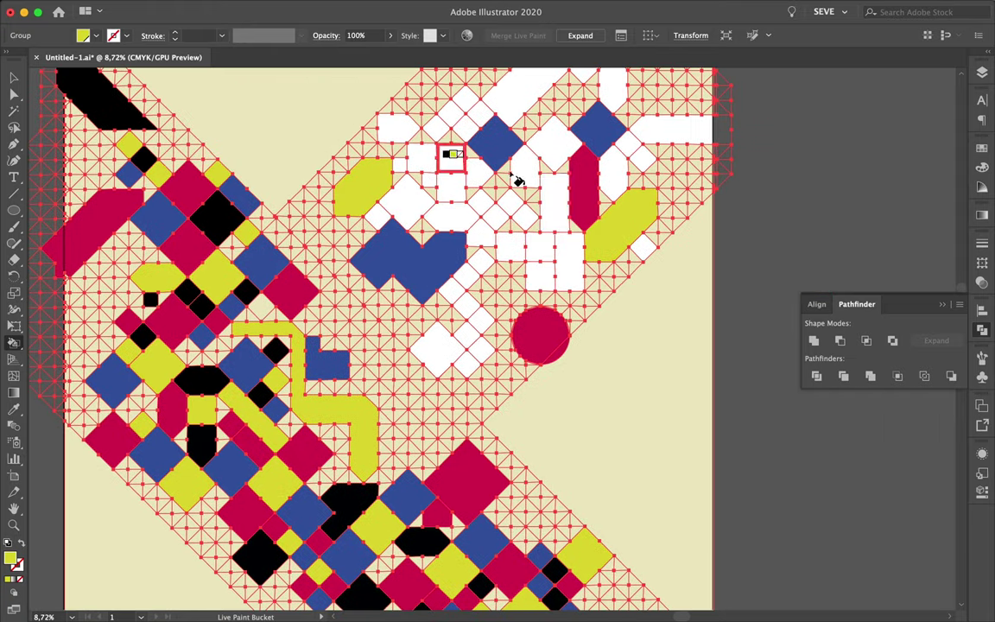
left_click(509, 246)
left_click(467, 304)
scroll(536, 104, "up", 3)
key("Left")
left_click(587, 257)
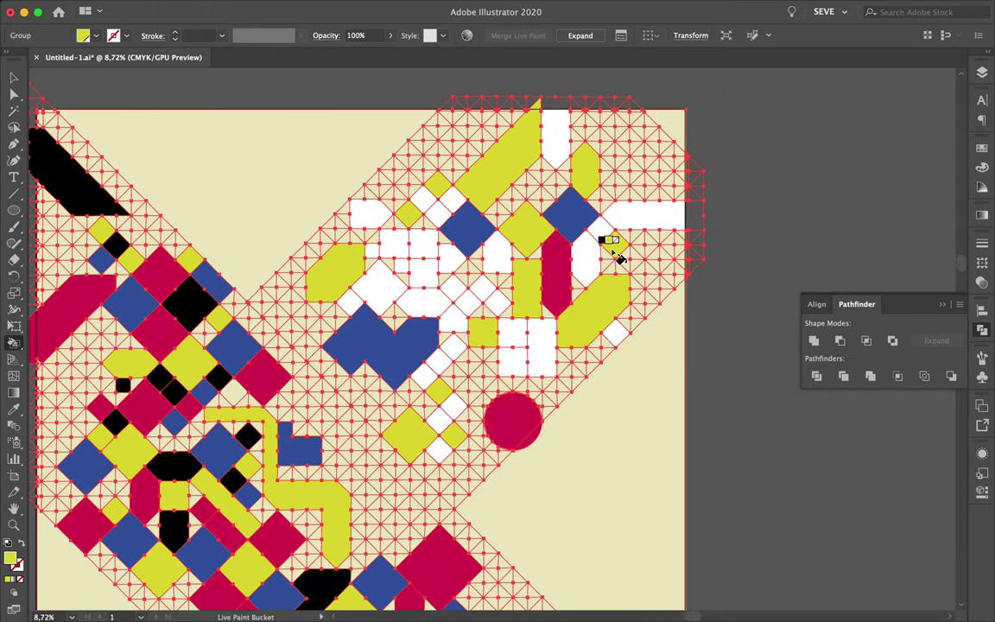
left_click(542, 346)
left_click(423, 303)
left_click(423, 244)
Fill the last white faces with blue, red and black, then fit the artboard.
key("Left")
left_click(384, 298)
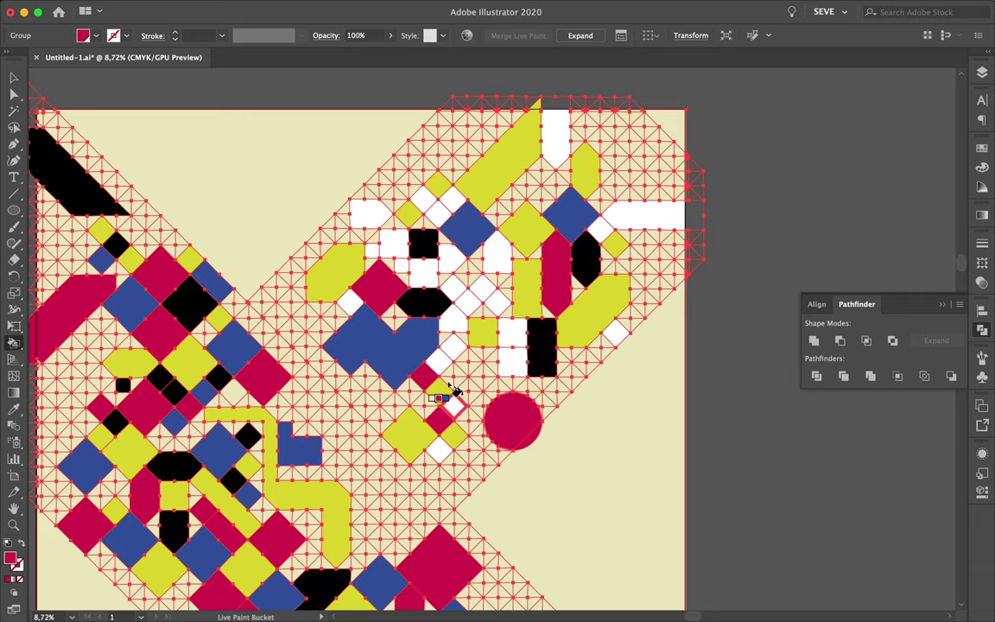
left_click(555, 129)
left_click(532, 284)
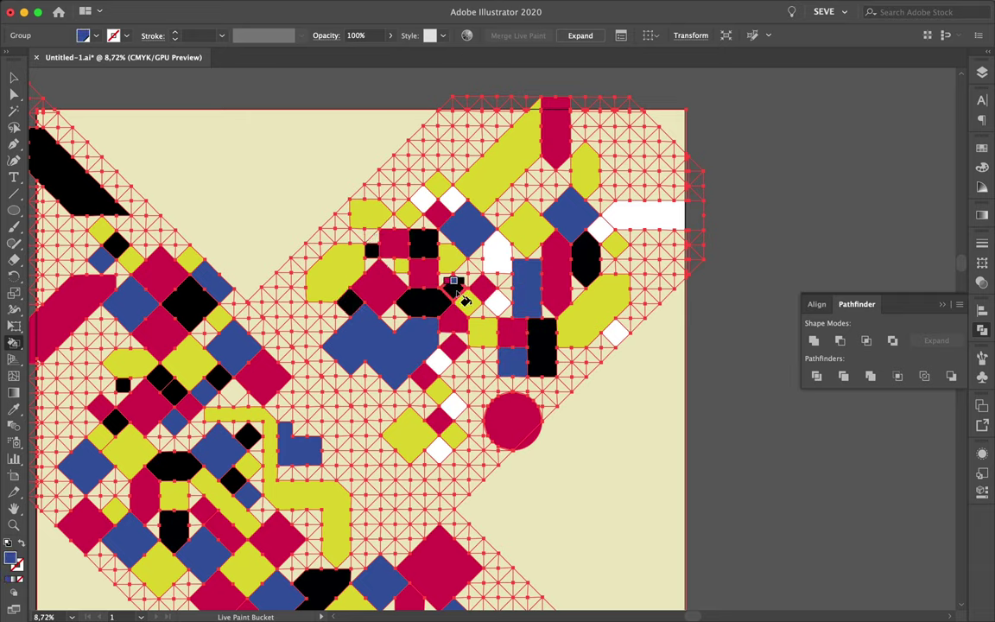
left_click(652, 214)
left_click(615, 332)
left_click(452, 406)
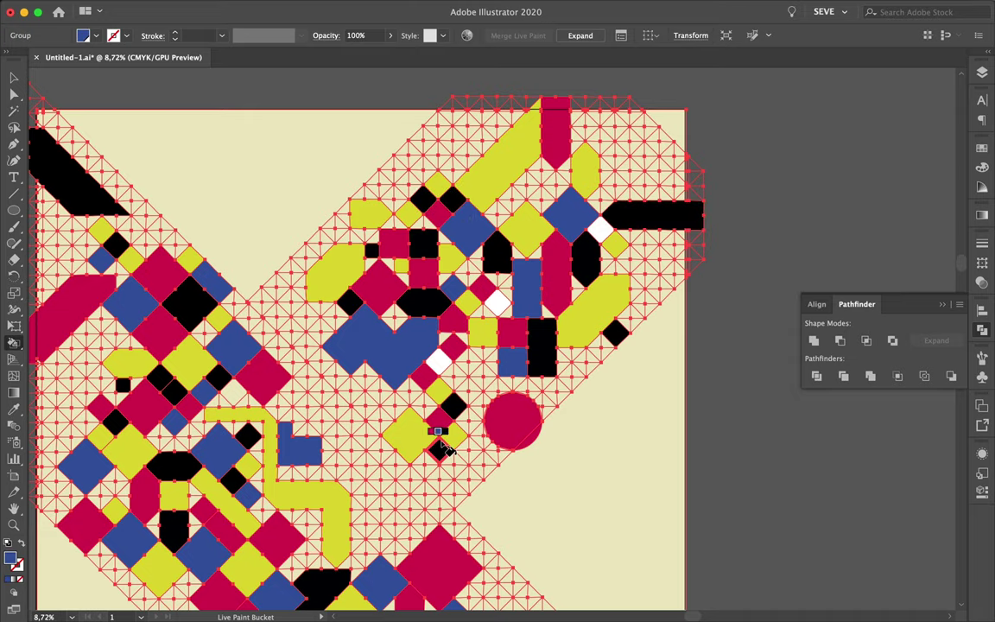
left_click(438, 361)
left_click(600, 226)
key("ctrl+0")
key("v")
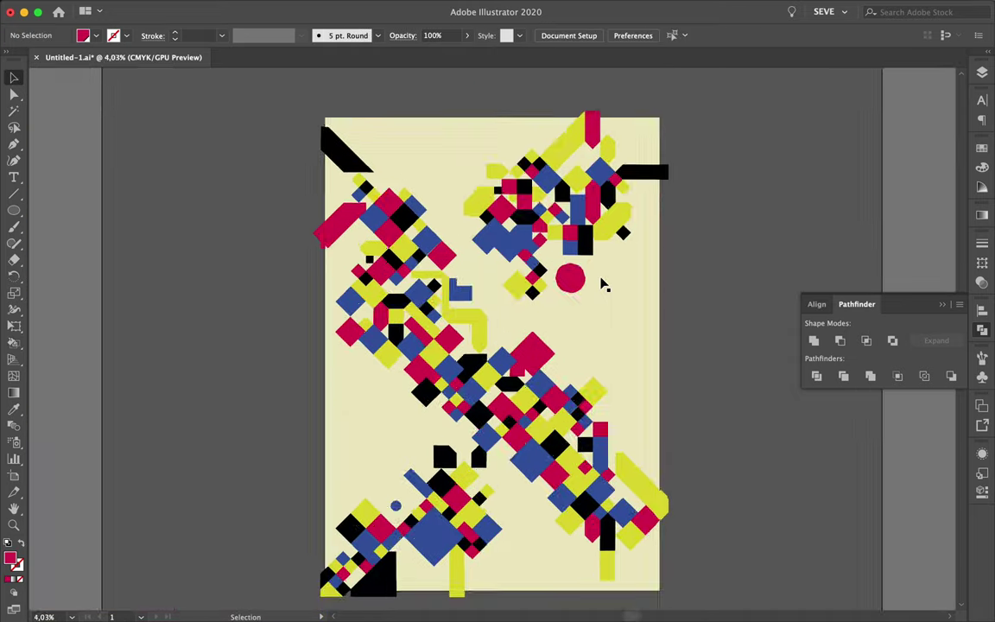
key("ctrl+y")
scroll(482, 291, "up", 8)
scroll(484, 293, "up", 5)
key("k")
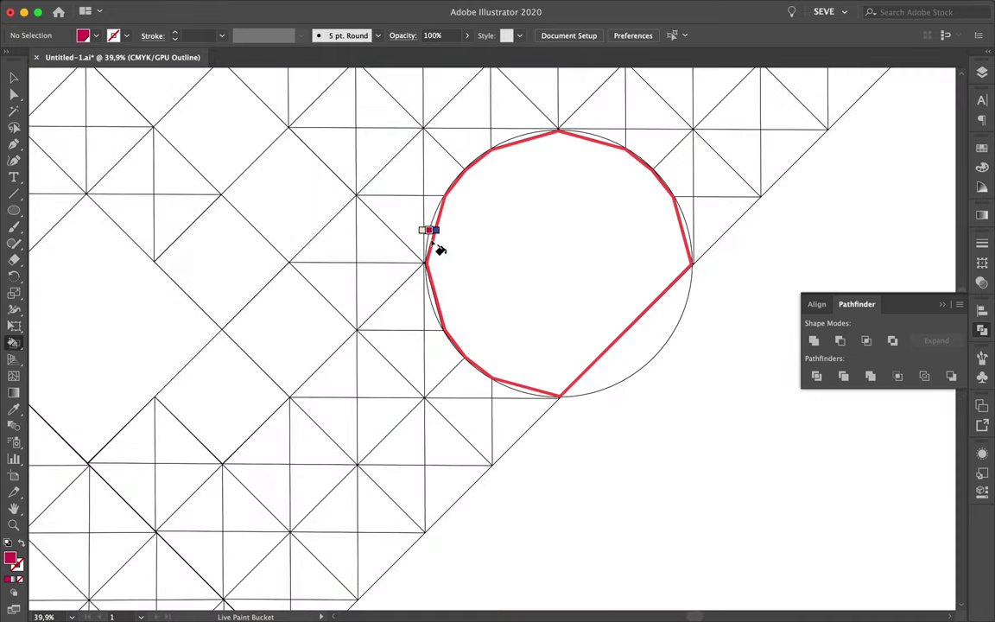
scroll(477, 155, "up", 8)
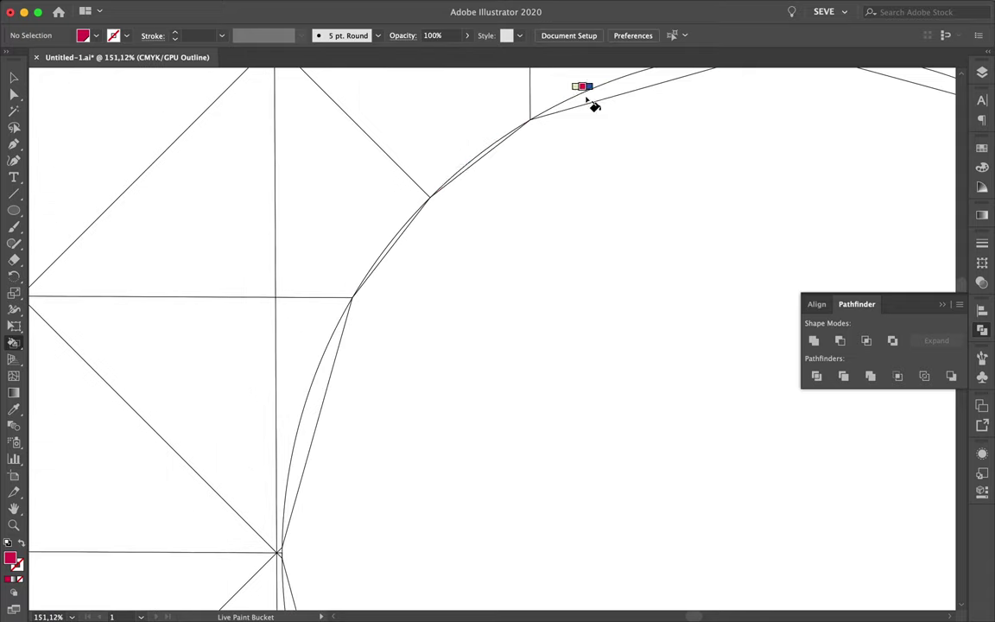
scroll(708, 138, "right", 5)
scroll(820, 199, "right", 4)
scroll(755, 400, "down", 4)
scroll(580, 540, "down", 3)
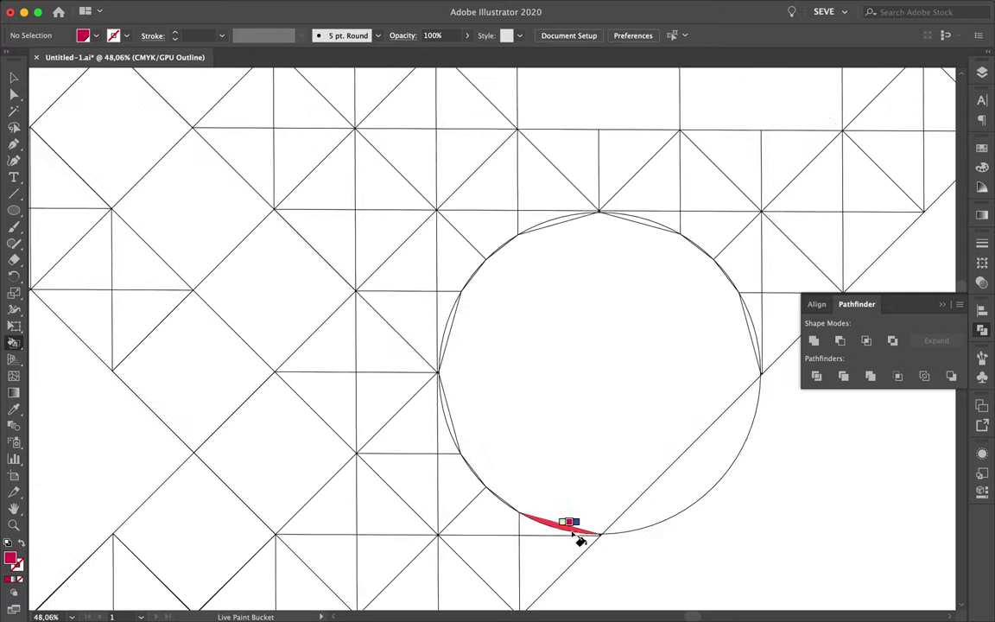
scroll(574, 534, "up", 4)
scroll(692, 346, "down", 5)
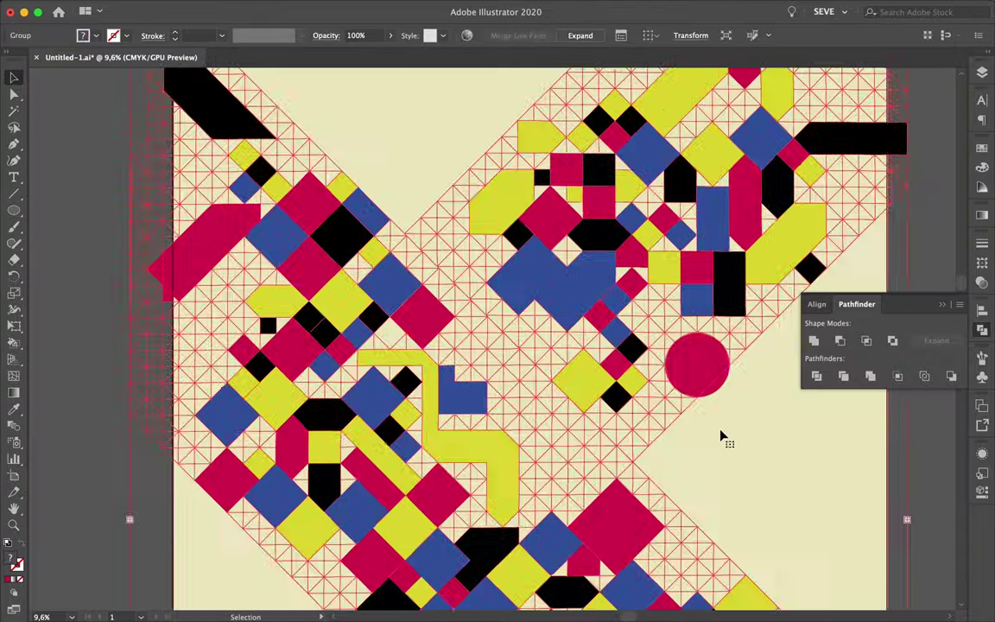
scroll(721, 437, "down", 5)
scroll(834, 490, "down", 2)
scroll(835, 494, "up", 3)
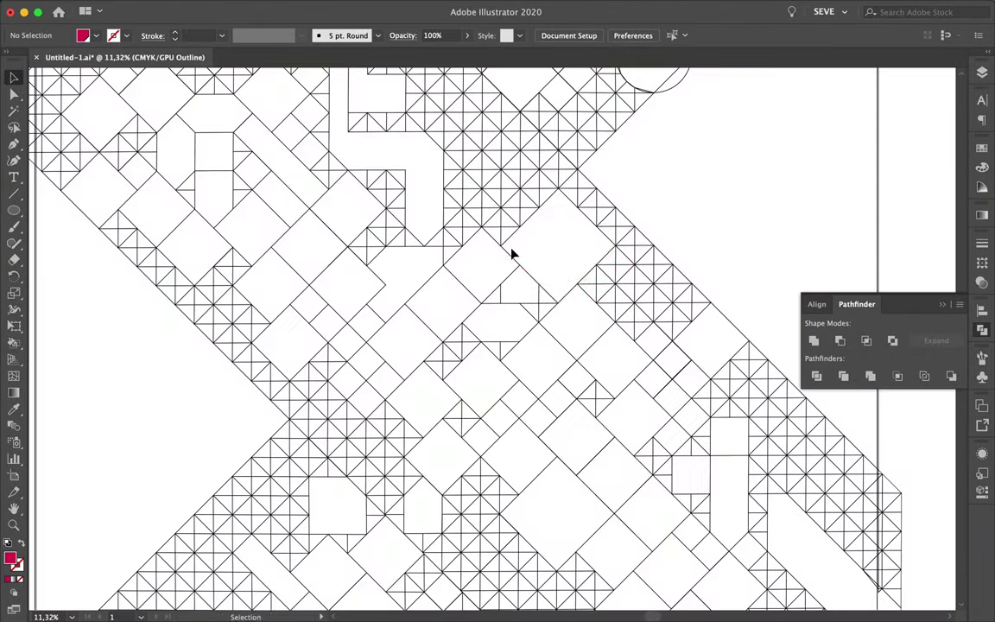
key("k")
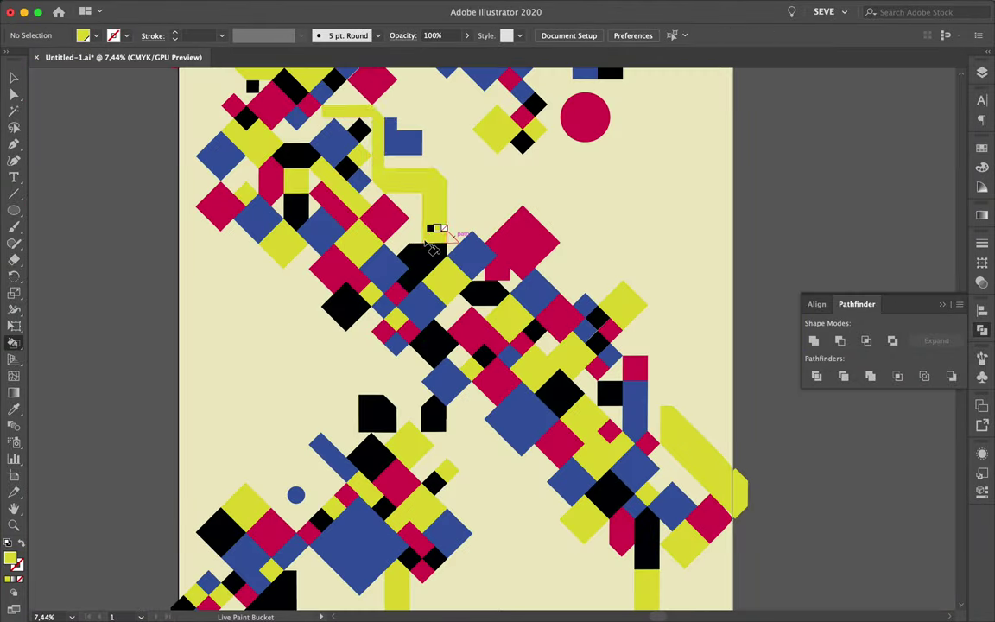
Cover the small red patch and thin red strip with cream and yellow fills.
scroll(432, 248, "up", 2)
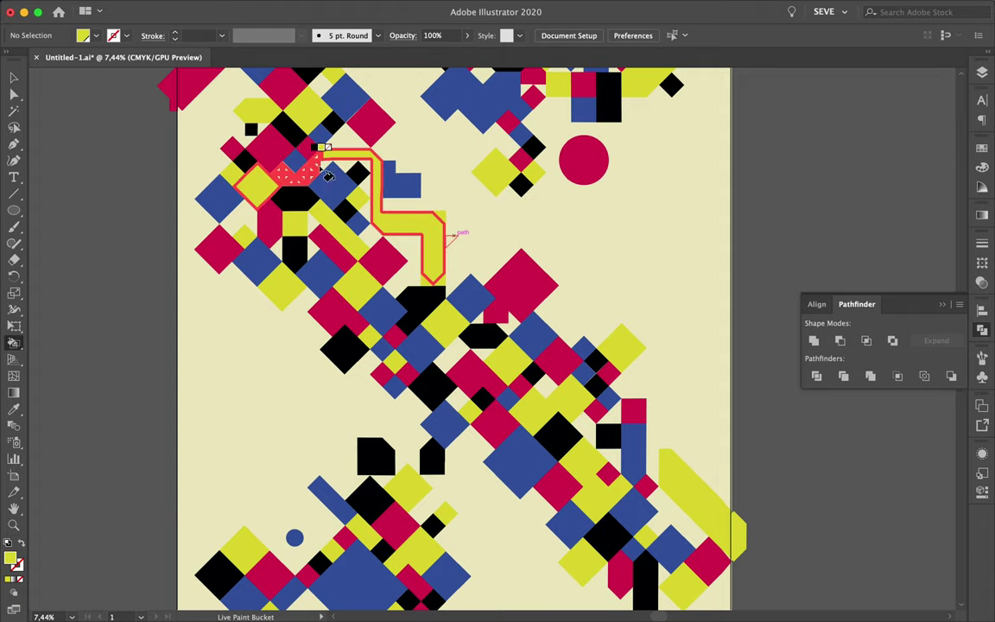
scroll(483, 216, "up", 1)
key("Right")
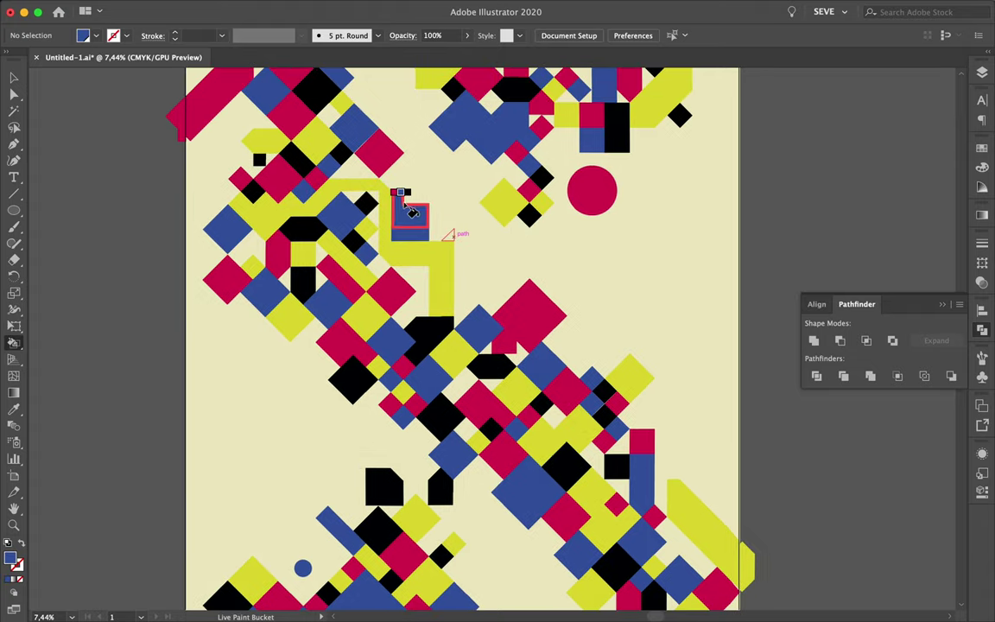
scroll(380, 179, "down", 3)
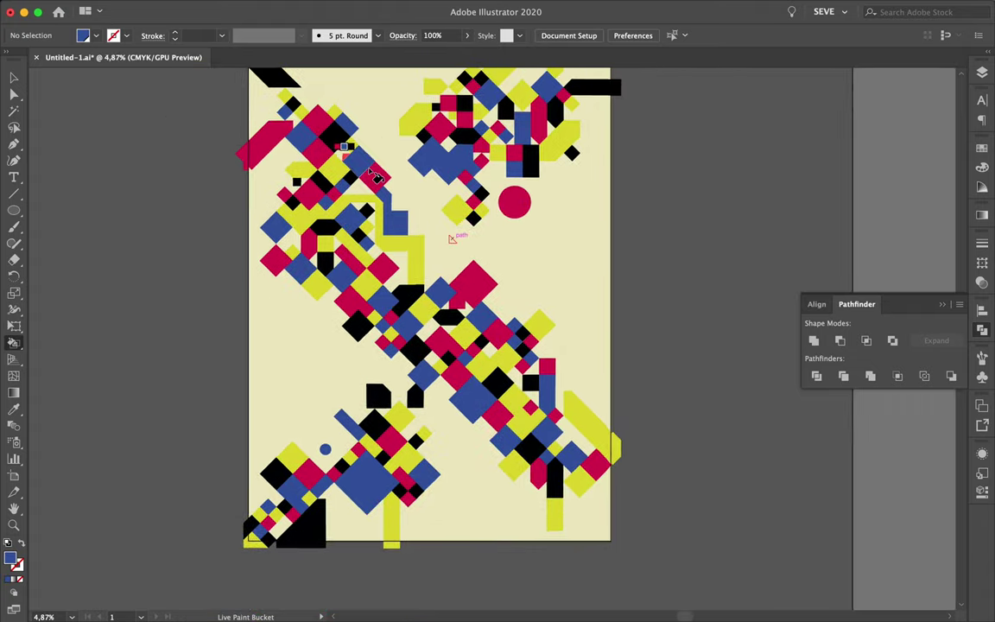
scroll(406, 287, "up", 3)
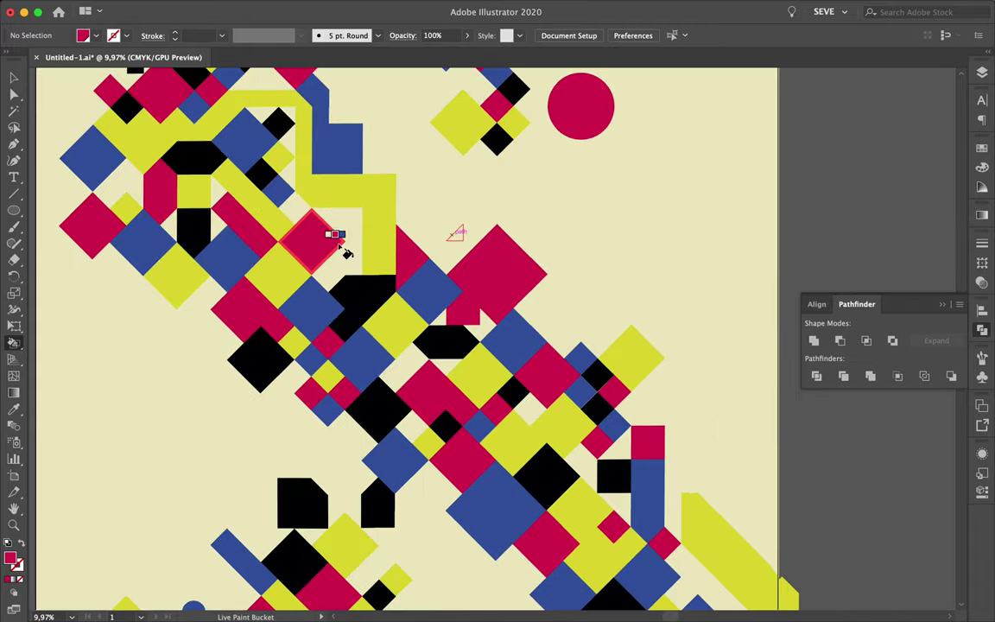
scroll(373, 216, "down", 2)
scroll(397, 259, "down", 3)
scroll(406, 329, "down", 2)
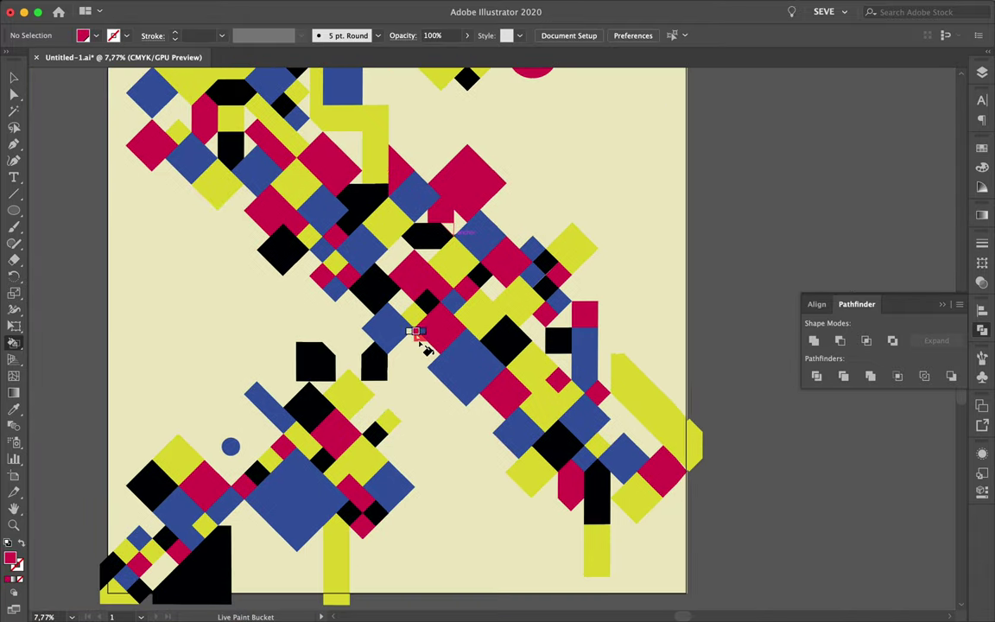
left_click(410, 361, "alt")
left_click(410, 361)
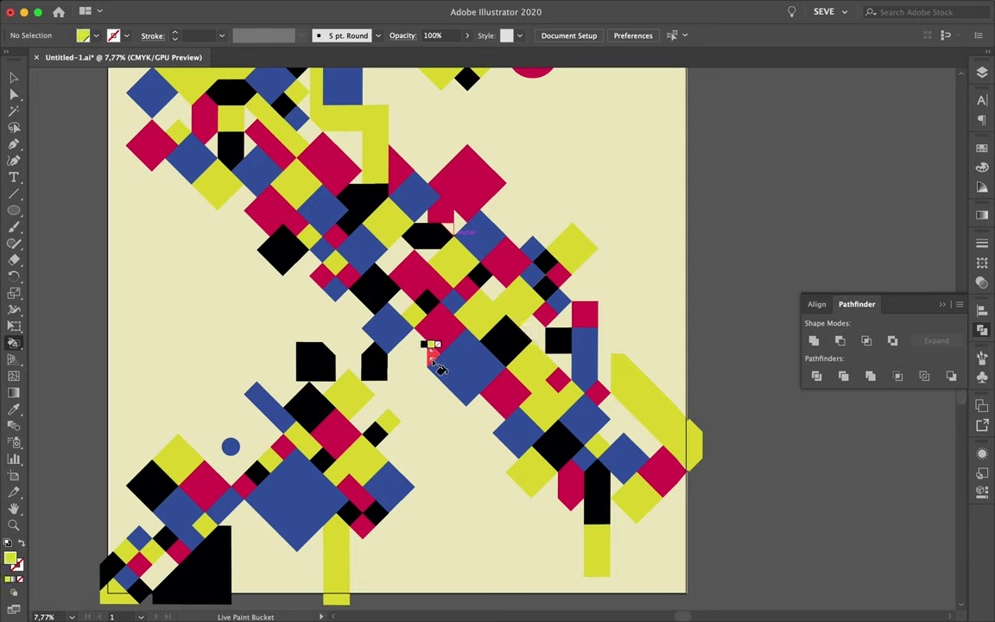
left_click(458, 413)
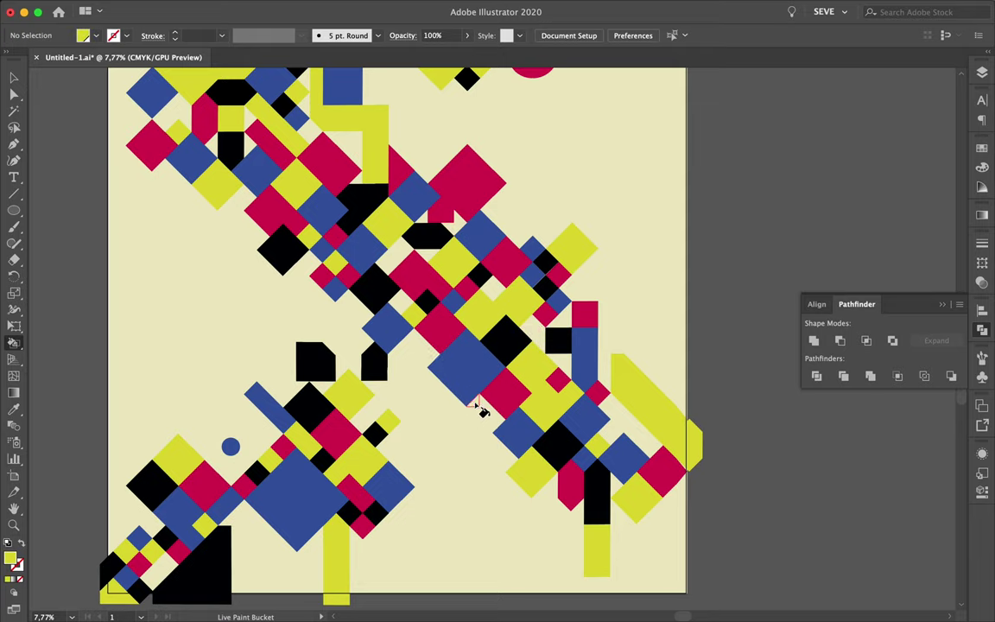
left_click(408, 363)
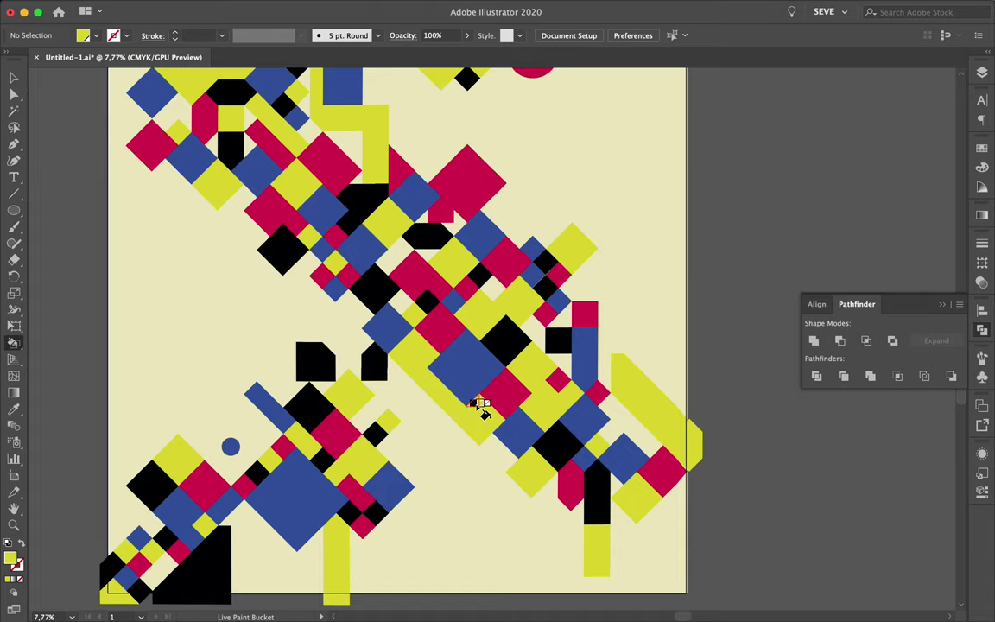
Return to Live Paint and fill a face and the bent path shape yellow.
key("v")
scroll(629, 289, "up", 2)
key("k")
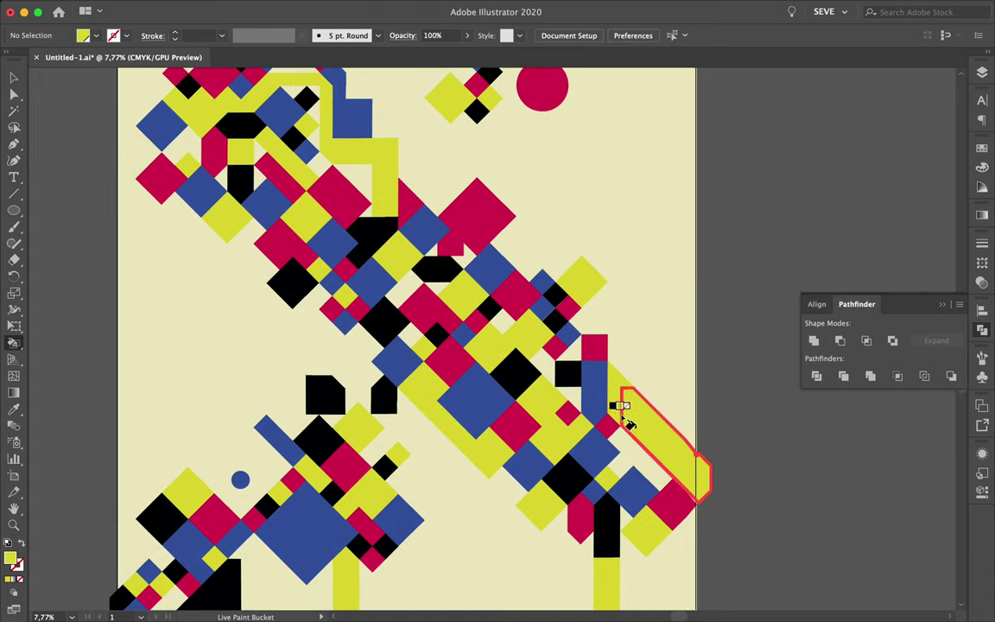
left_click(562, 377, "alt")
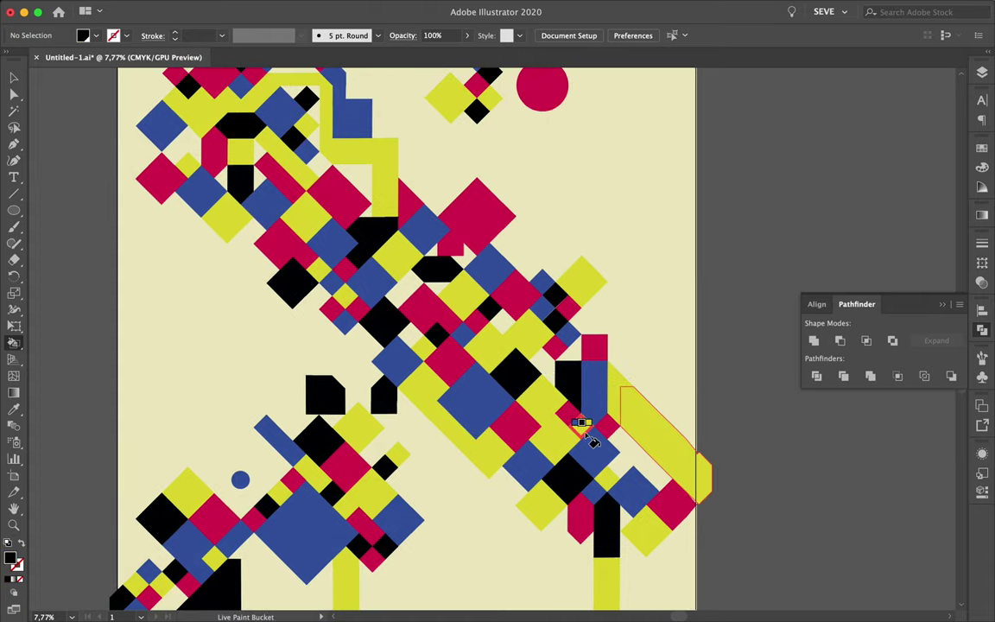
scroll(591, 439, "down", 3)
scroll(415, 311, "up", 5)
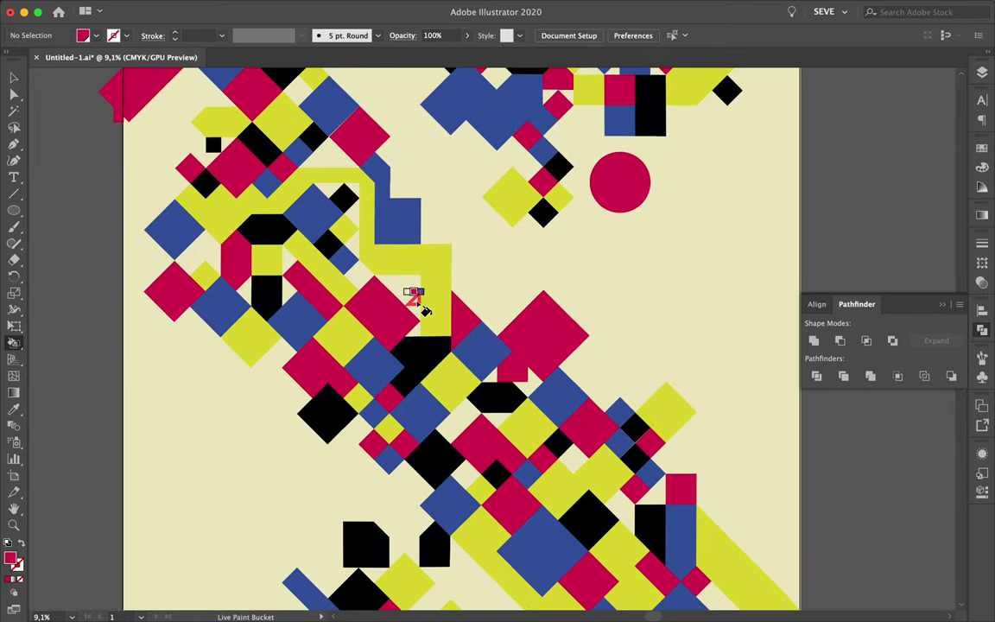
left_click(408, 298, "alt")
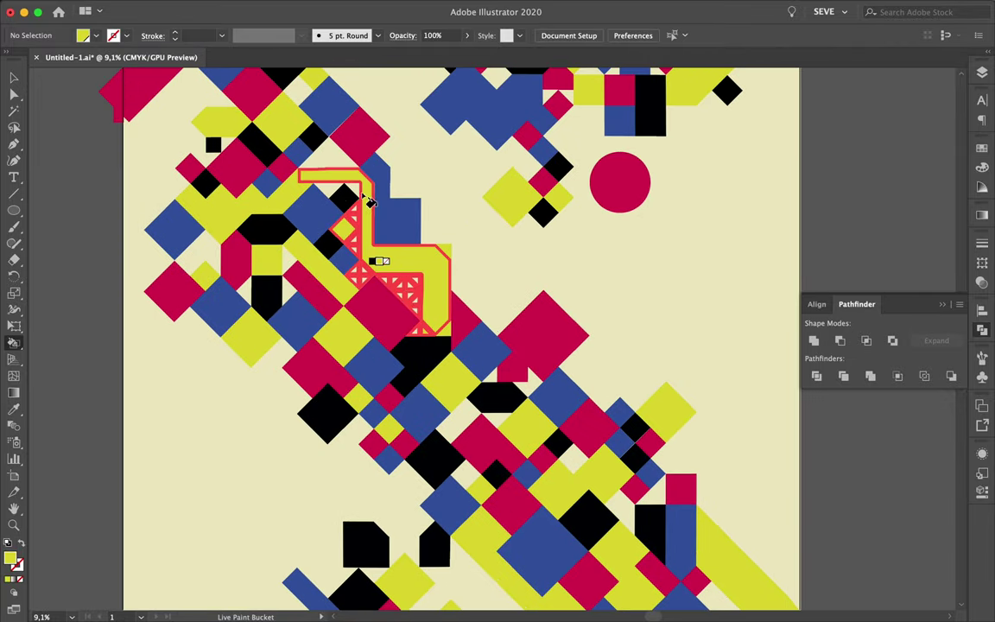
scroll(345, 155, "up", 5)
Check the artwork in Outline view, then fill two left-edge faces black.
key("ctrl+y")
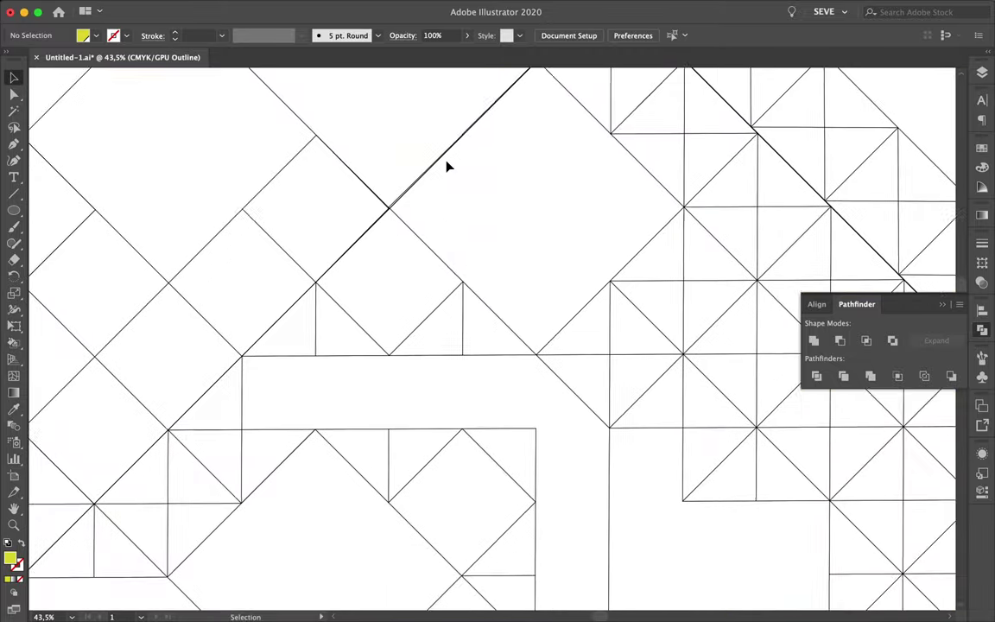
key("ctrl+y")
key("ctrl+z")
key("k")
scroll(433, 155, "down", 5)
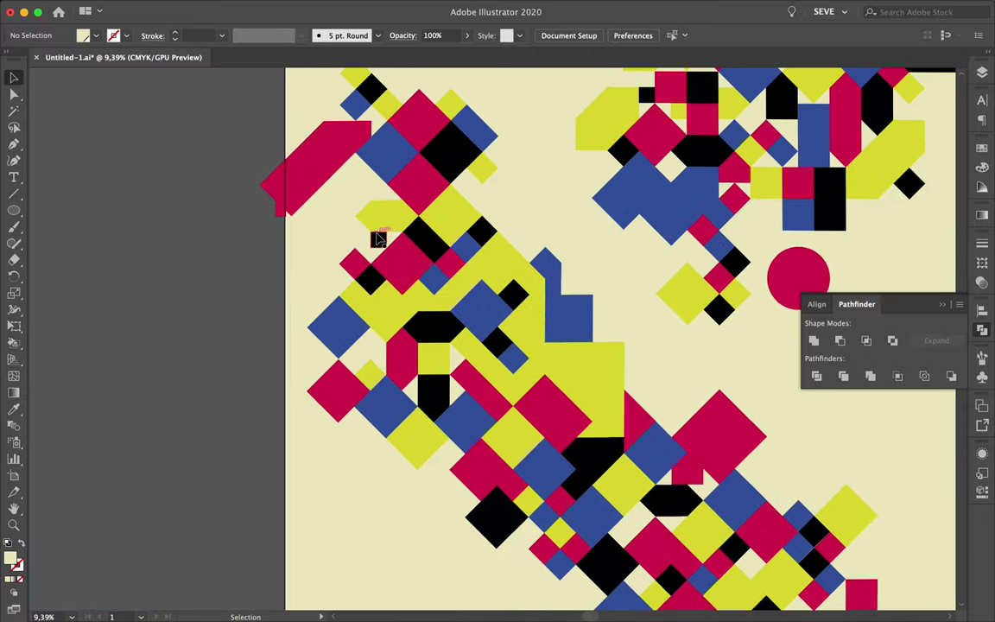
left_click(361, 240)
left_click(320, 173)
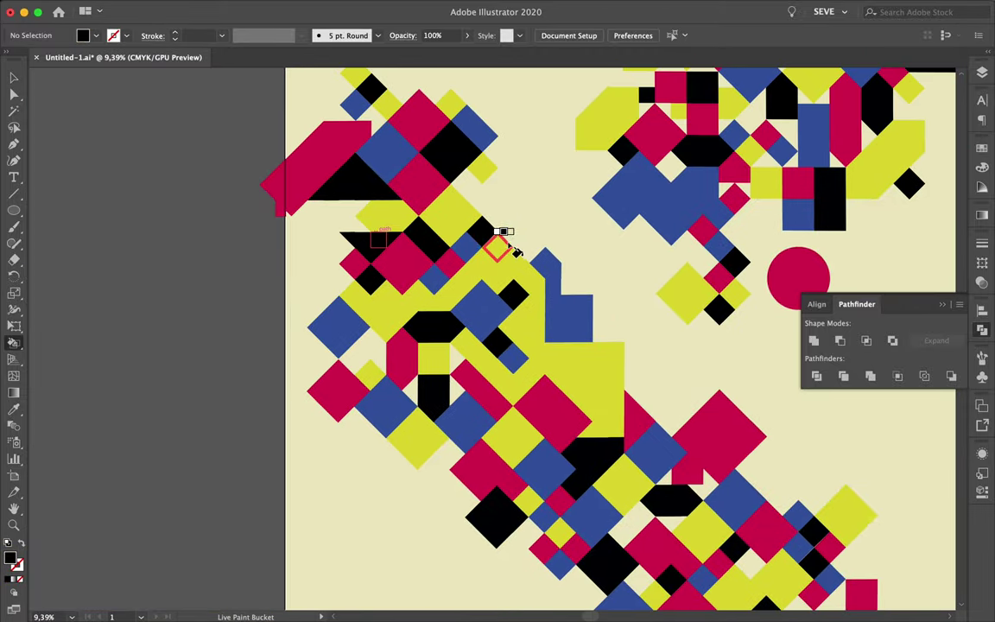
scroll(518, 260, "right", 2)
scroll(555, 292, "up", 5)
scroll(536, 285, "down", 8)
Enlarge the placed X Smart Object past the poster edges and align it to the top.
key("v")
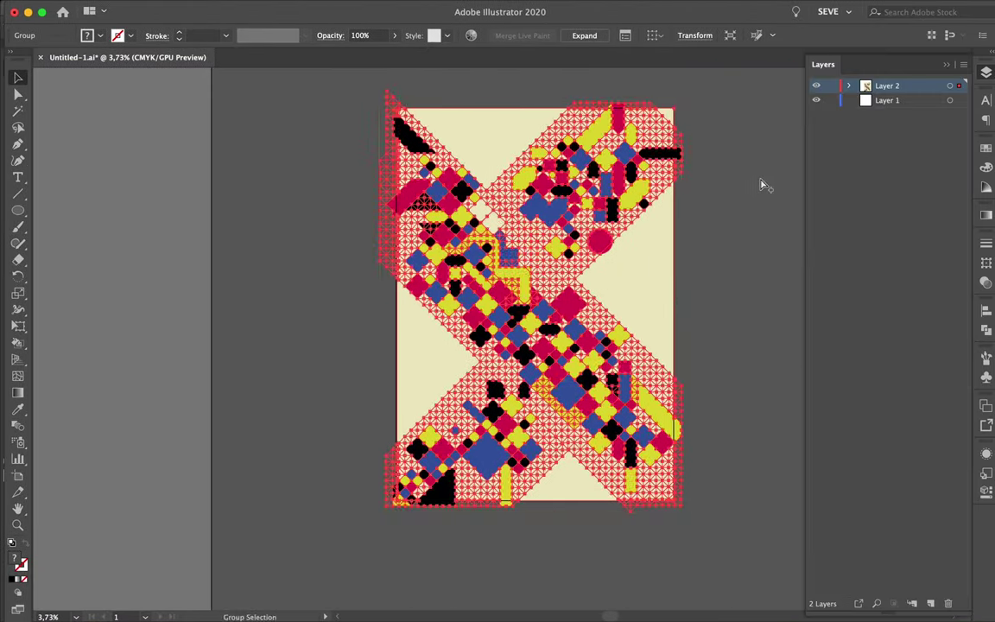
left_click_drag(603, 282, 670, 279)
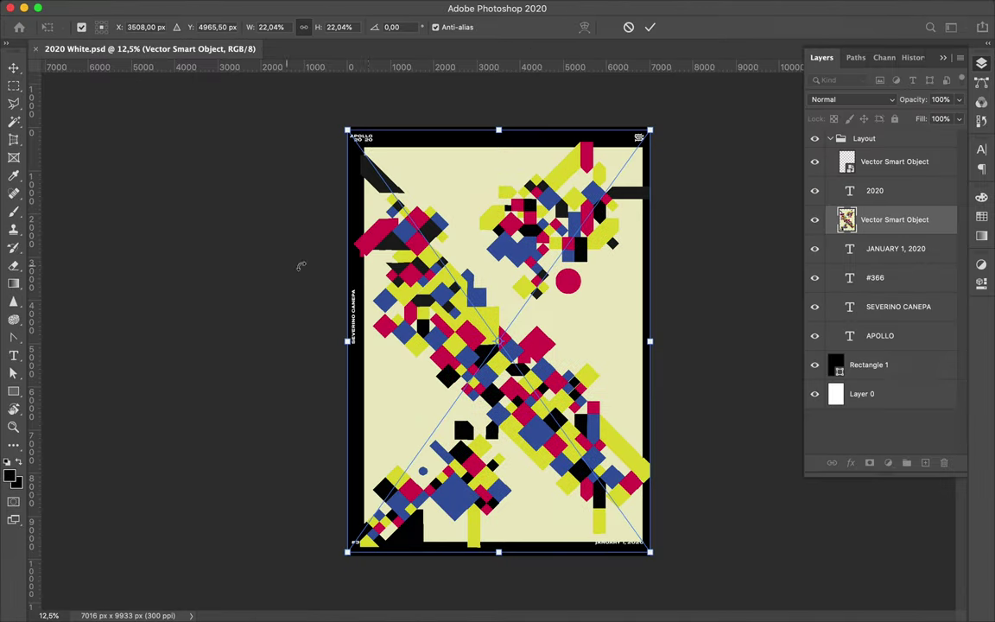
left_click_drag(344, 128, 322, 110)
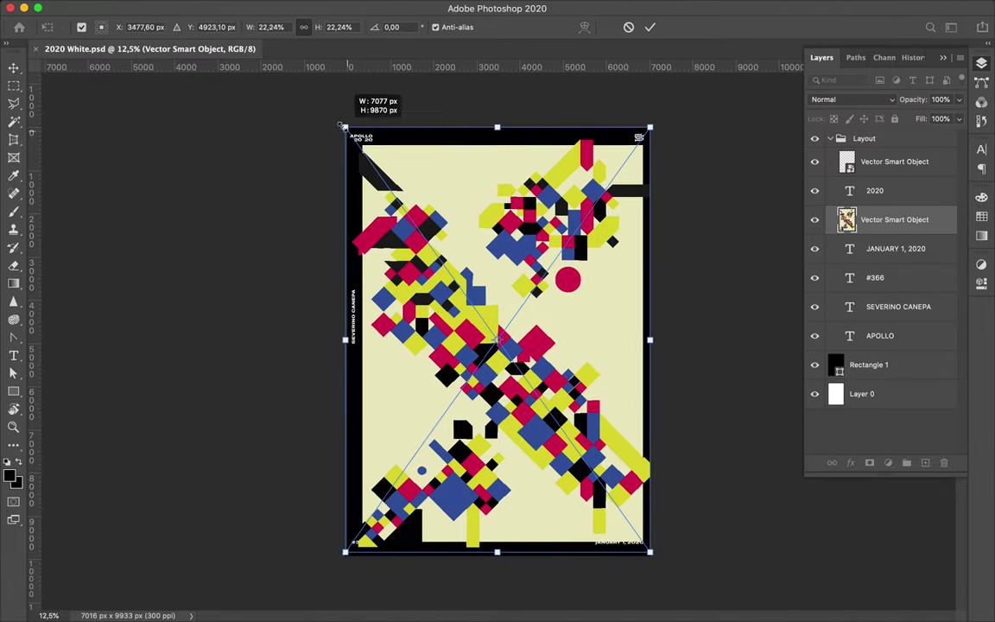
left_click_drag(651, 552, 670, 581)
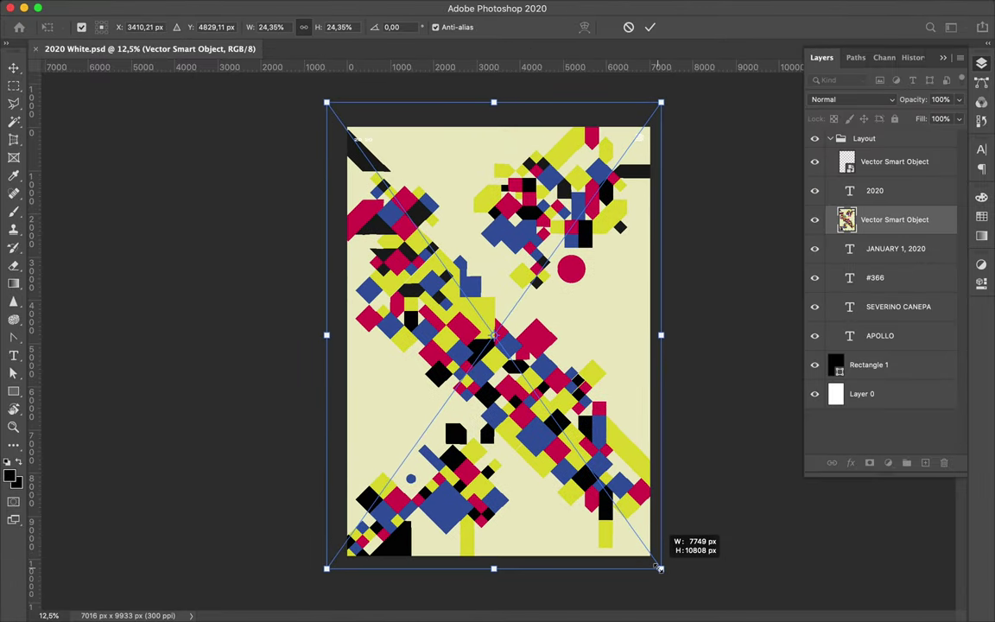
key("Return")
left_click_drag(592, 482, 557, 455)
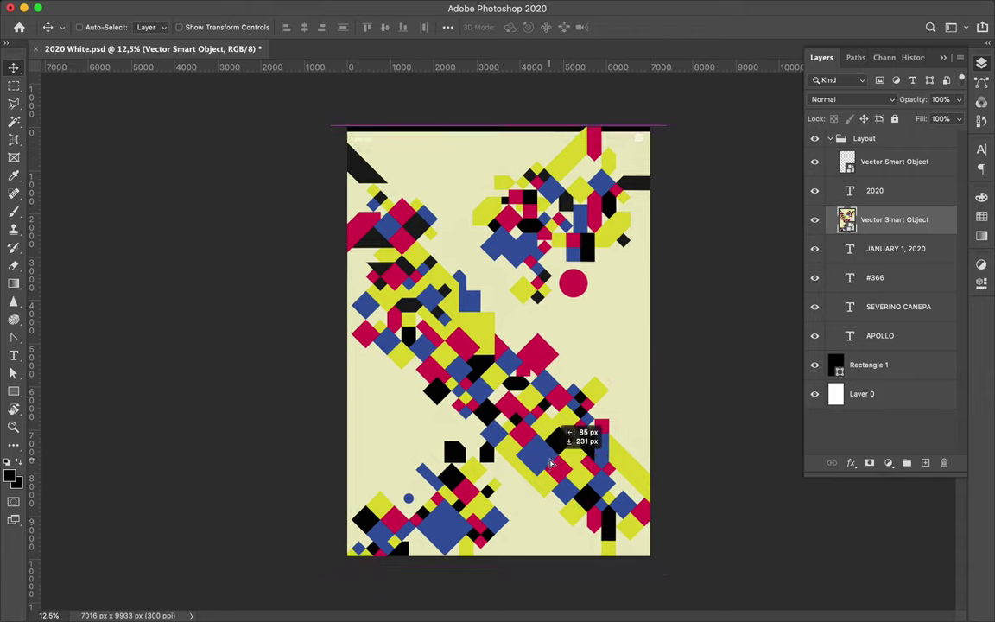
Recolour the 2020 title text crimson red.
left_click(864, 191)
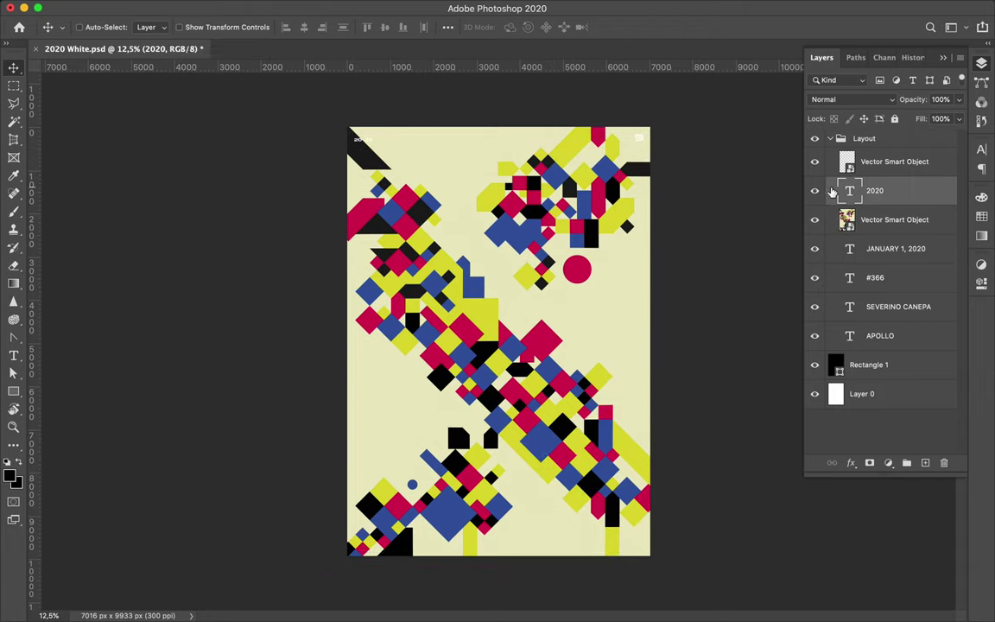
key("t")
left_click(563, 27)
left_click(577, 270)
left_click(827, 207)
key("v")
Move the artwork Smart Object below APOLLO and delete the old Rectangle 1 and Layer 0 backgrounds.
left_click_drag(894, 219, 895, 350)
left_click(868, 365)
left_click(878, 394, "shift")
key("Delete")
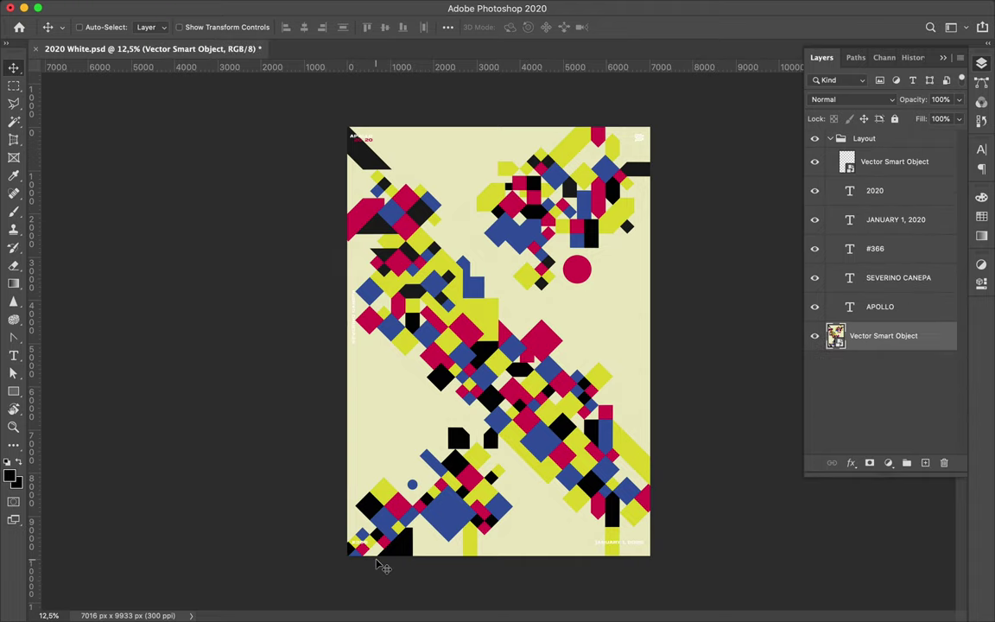
scroll(382, 564, "up", 3)
Change the number text to #454 in black.
double_click(850, 249)
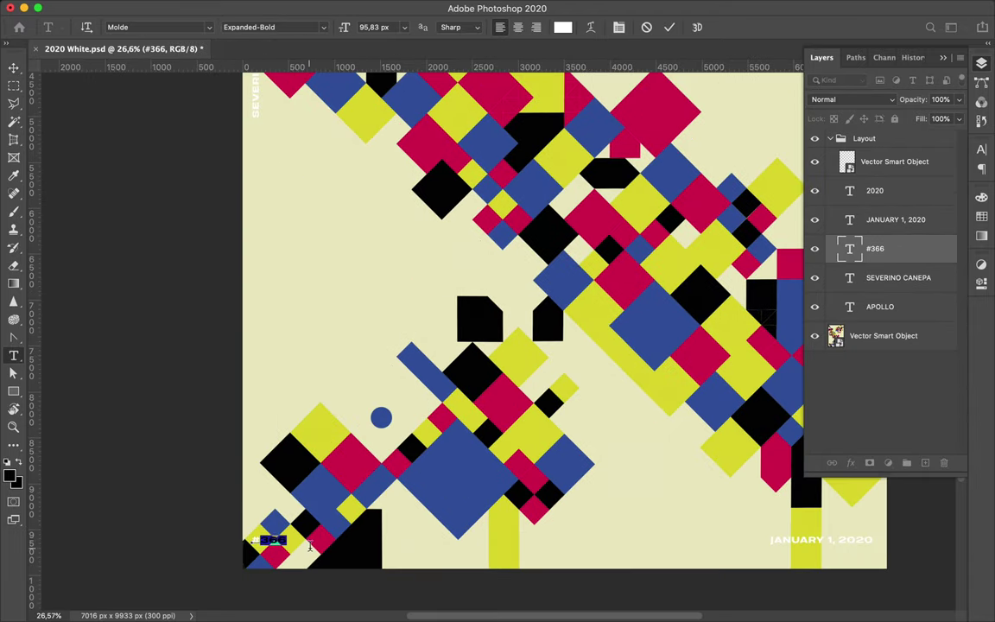
type("454")
key("ctrl+Return")
left_click(562, 27)
left_click(618, 389)
left_click(888, 206)
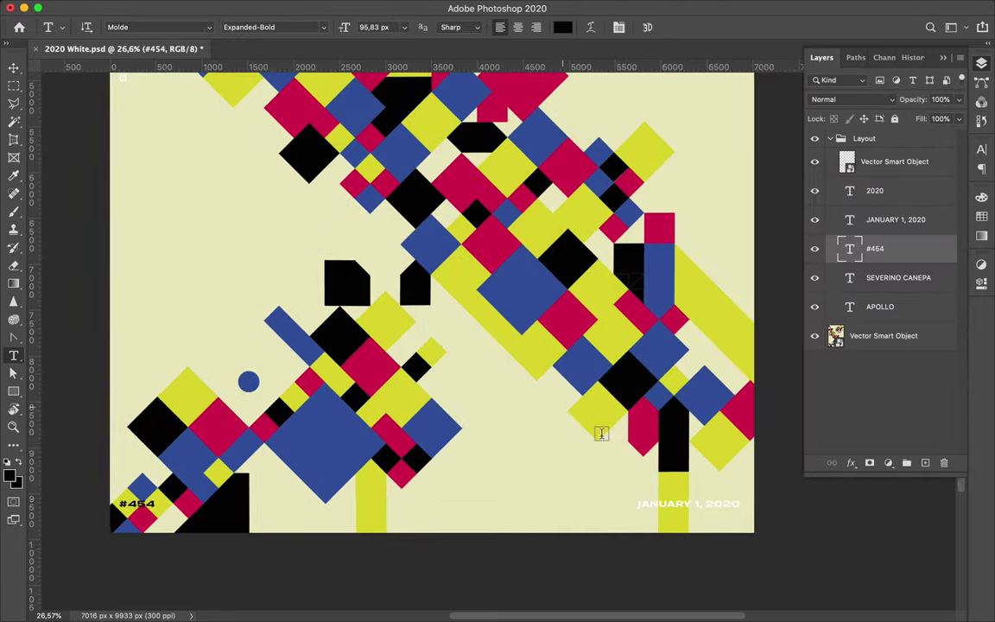
Change the date text to MARCH 29, 2020 in black.
double_click(681, 503)
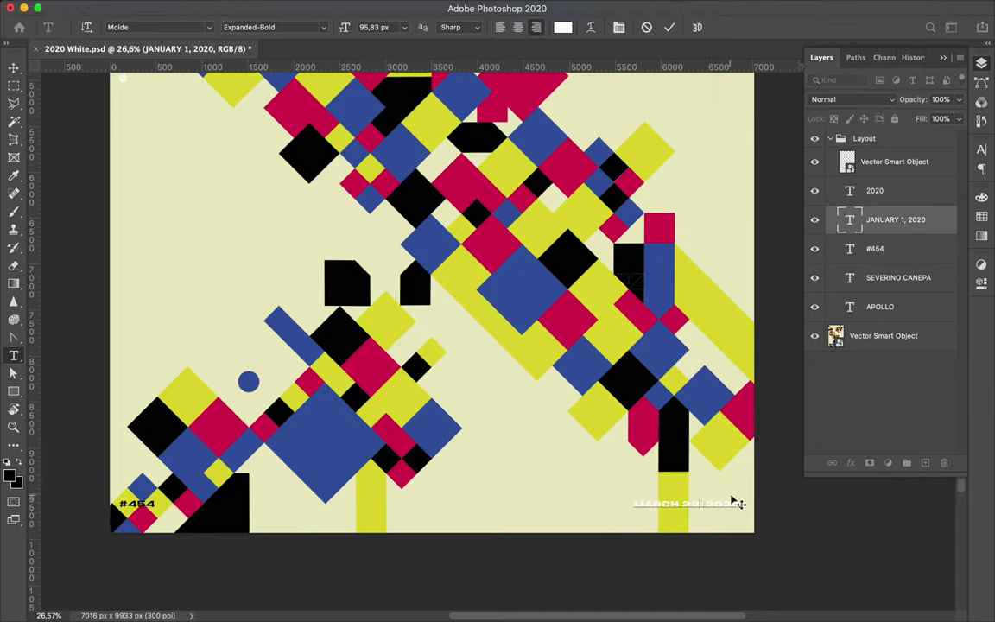
key("ctrl+a")
left_click(562, 27)
left_click(615, 389)
left_click(888, 204)
key("ctrl+Return")
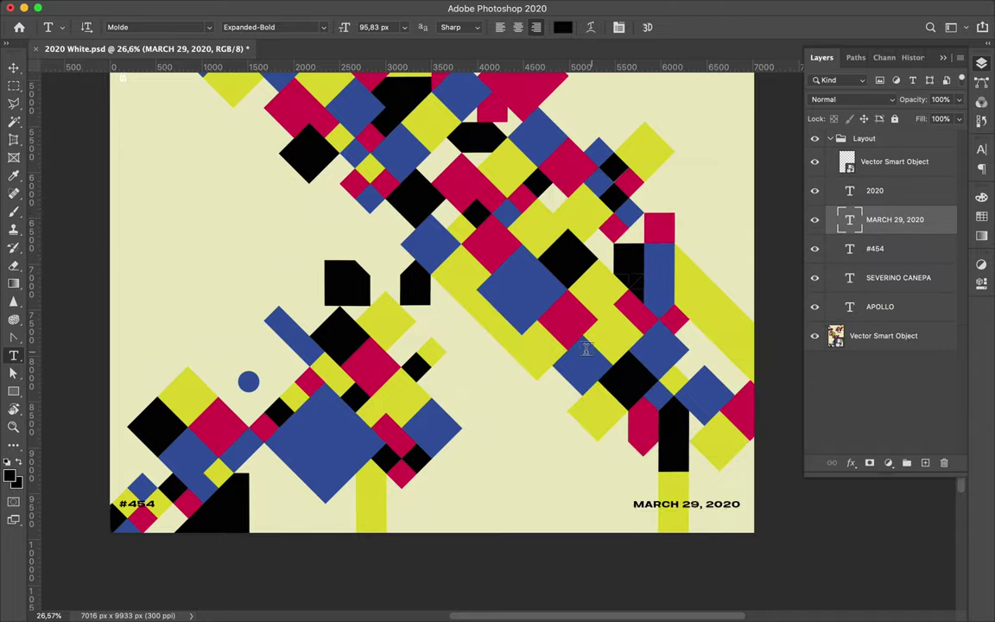
Check the name text's colour, recolour APOLLO red, and add a new empty layer above the artwork.
scroll(586, 349, "up", 5)
left_click(240, 233, "ctrl")
left_click(888, 204)
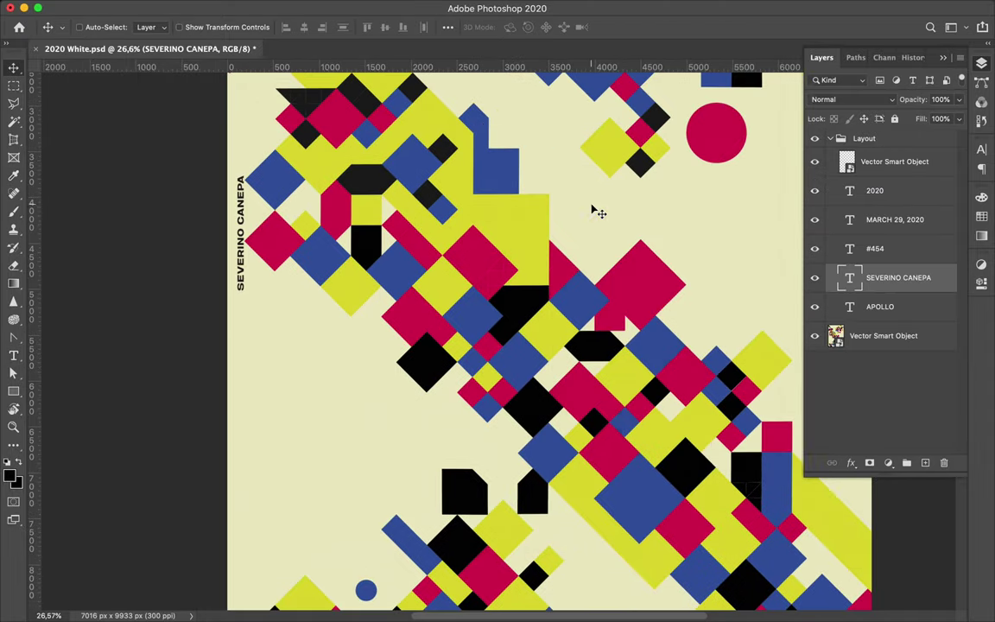
scroll(599, 212, "up", 5)
double_click(277, 110)
left_click(562, 27)
left_click(884, 206)
key("ctrl+Return")
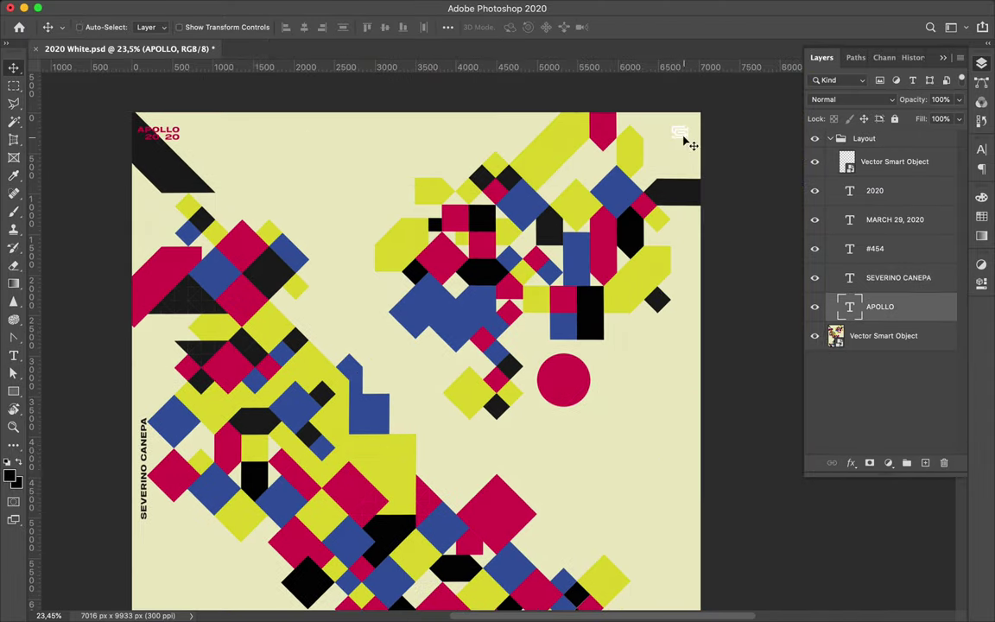
left_click(682, 140, "ctrl")
key("ctrl+shift+alt+n")
Delete the upper duplicate vector smart object layer.
key("b")
key("m")
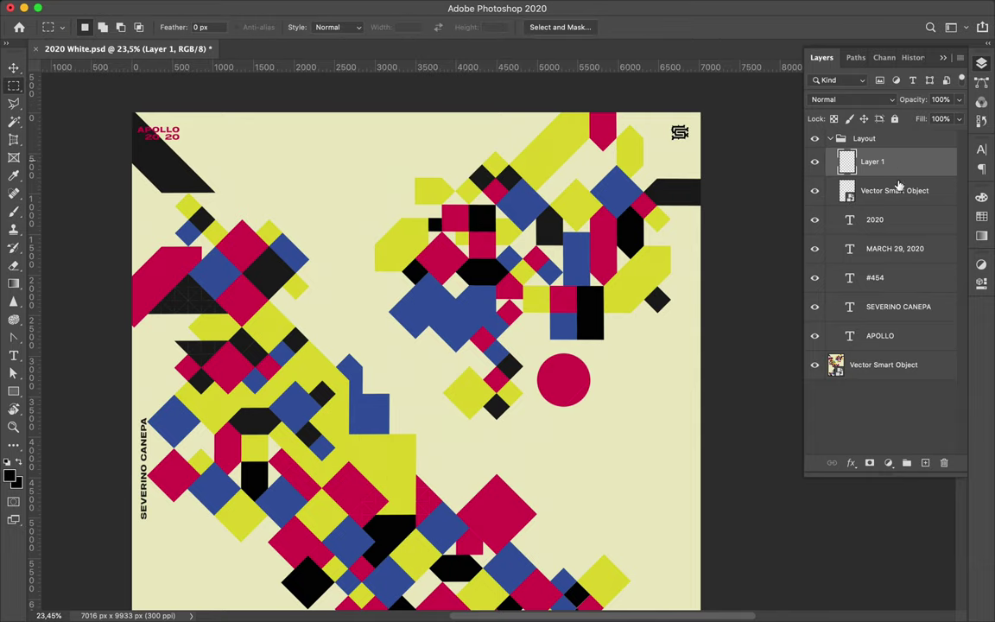
left_click(899, 187)
key("Delete")
scroll(651, 270, "down", 5)
scroll(653, 272, "down", 3)
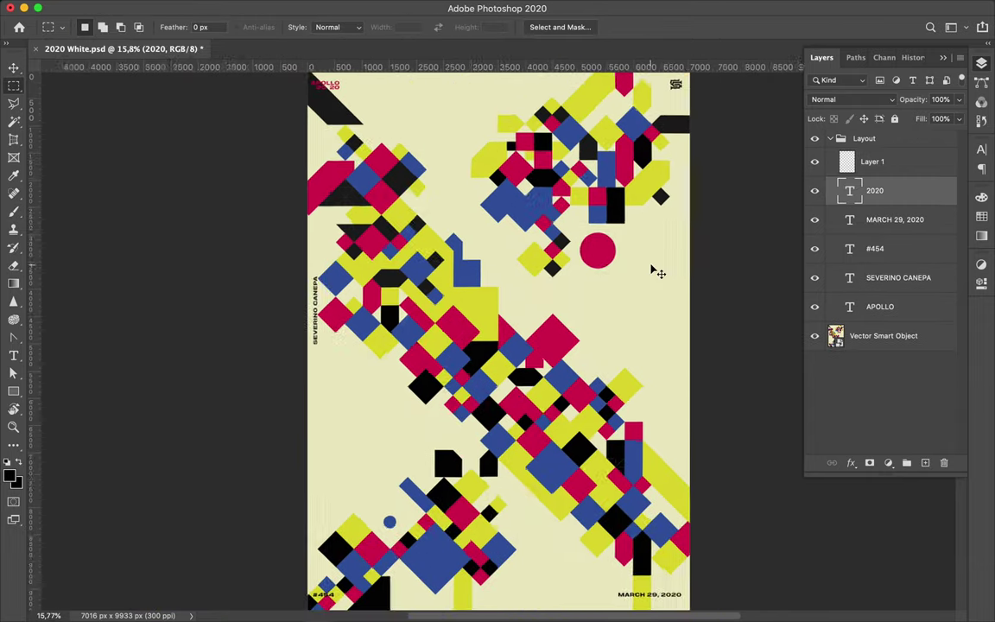
scroll(653, 268, "down", 1)
Merge APOLLO into the 2020 layer and centre the title horizontally at the top.
key("v")
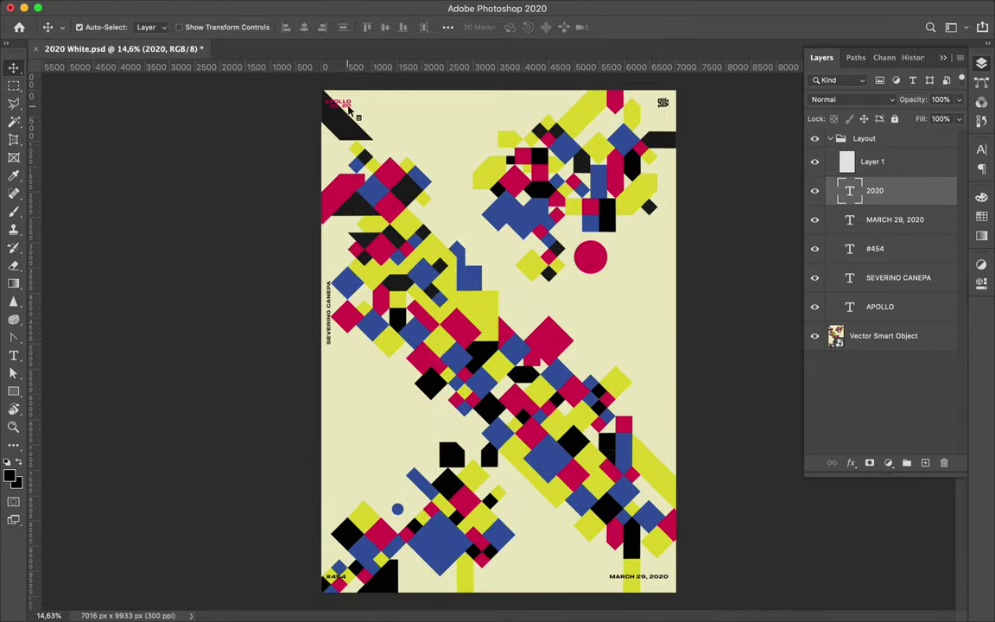
left_click(880, 307, "shift")
left_click_drag(401, 118, 553, 118)
key("ctrl+e")
left_click(452, 29)
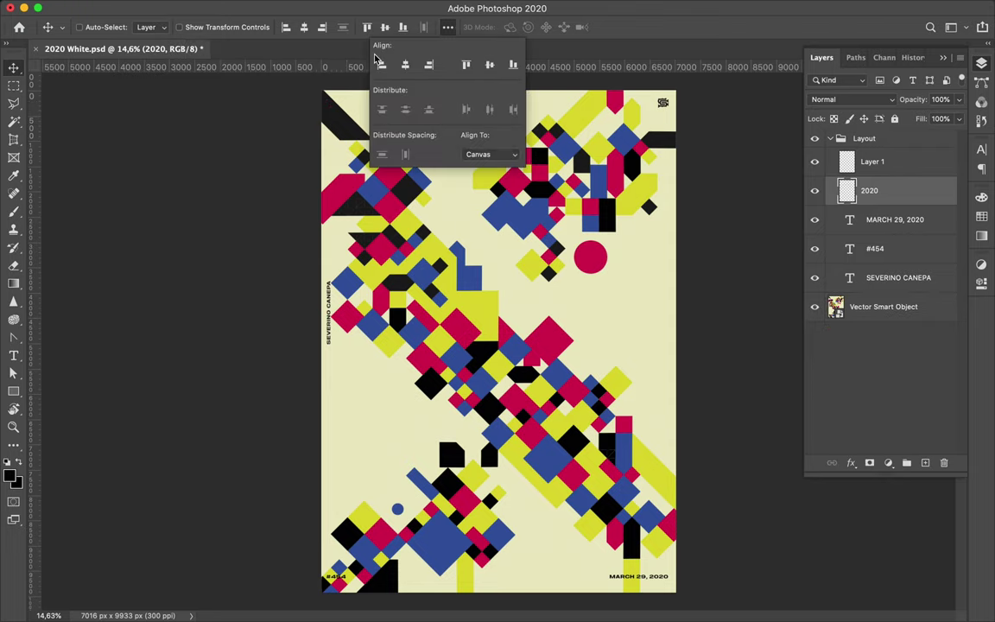
left_click(401, 60)
Move the name down the left edge and rotate #454 to run vertically beside it.
left_click(338, 337)
left_click_drag(338, 337, 338, 423)
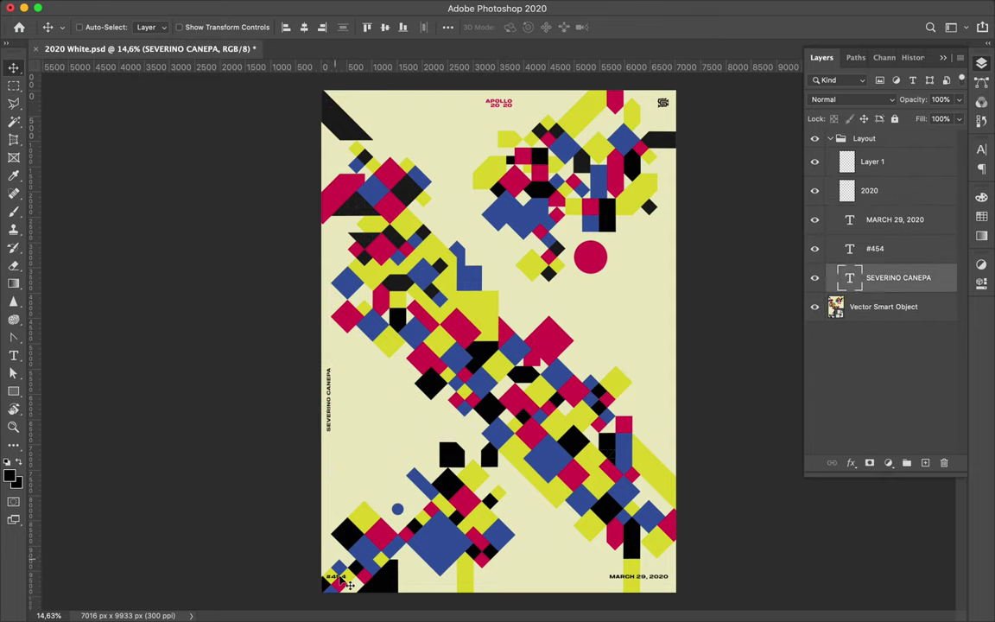
left_click(335, 576, "ctrl")
key("ctrl+t")
mouse_move(337, 553)
left_mouse_down()
mouse_move(345, 585)
mouse_move(339, 514)
left_mouse_up()
key("Return")
key("alt+bracketright")
Rotate the date to run vertically up the right edge.
key("ctrl+t")
mouse_move(518, 596)
left_mouse_down()
mouse_move(497, 573)
mouse_move(670, 285)
left_mouse_up()
key("Return")
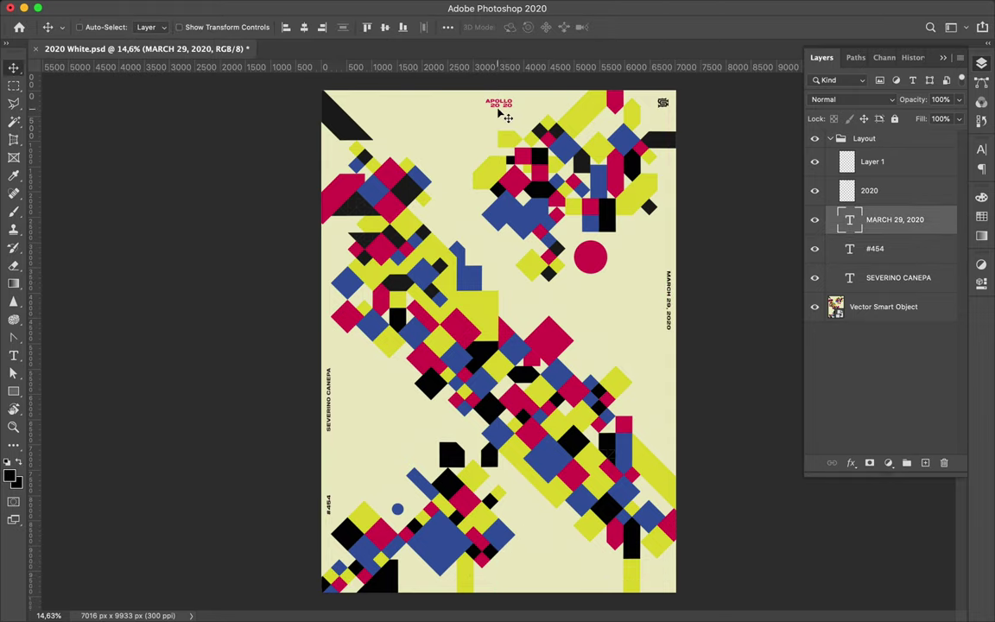
Move the APOLLO 2020 title into the top-left corner and tilt it diagonally.
left_click(456, 104, "ctrl")
left_click_drag(507, 131, 353, 132)
key("ctrl+t")
key("Return")
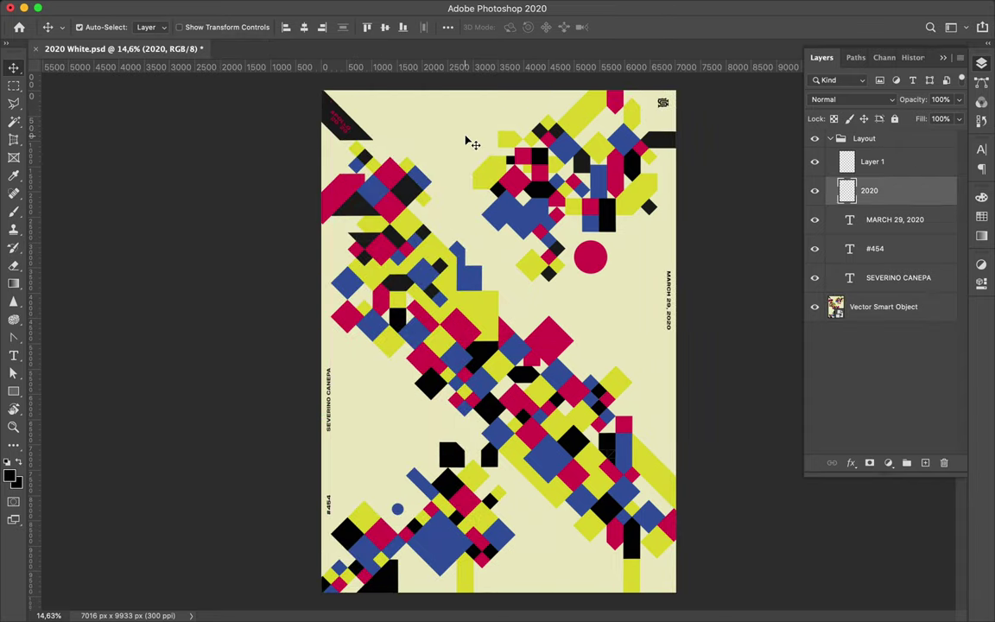